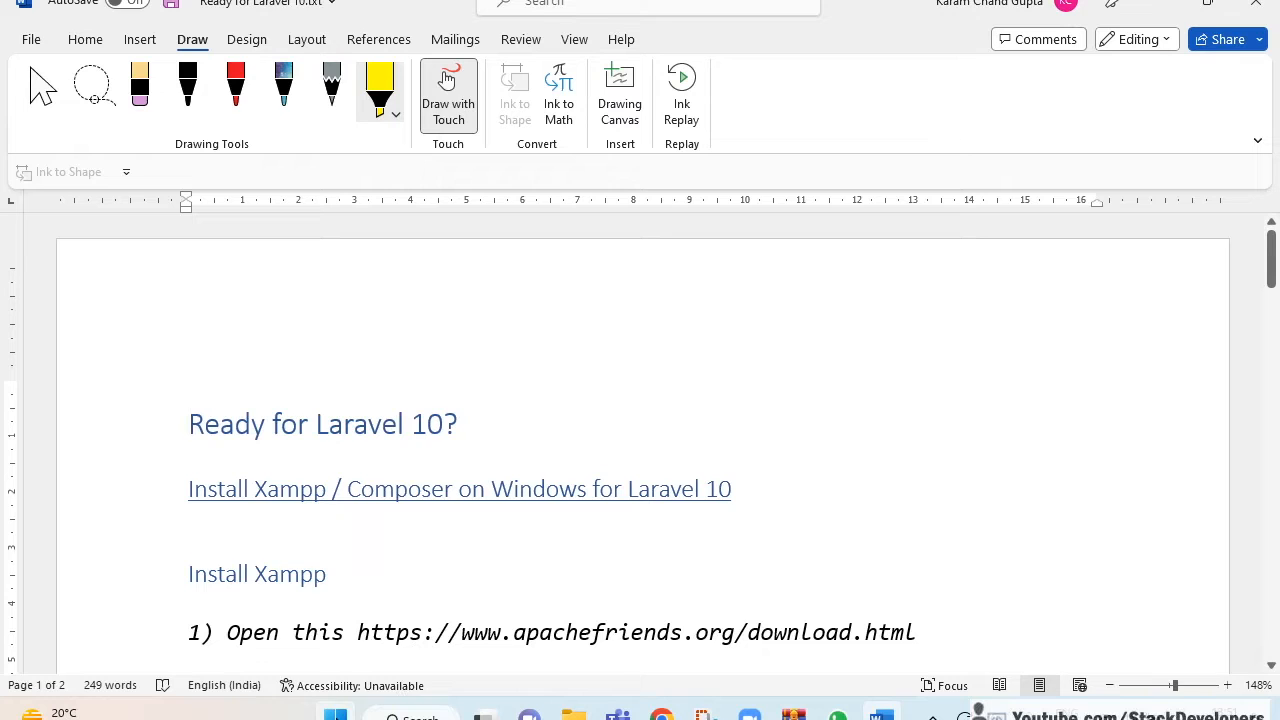
# Check the Windows edition and installed RAM on the Windows system information page, and close it
pyautogui.press('super+x')
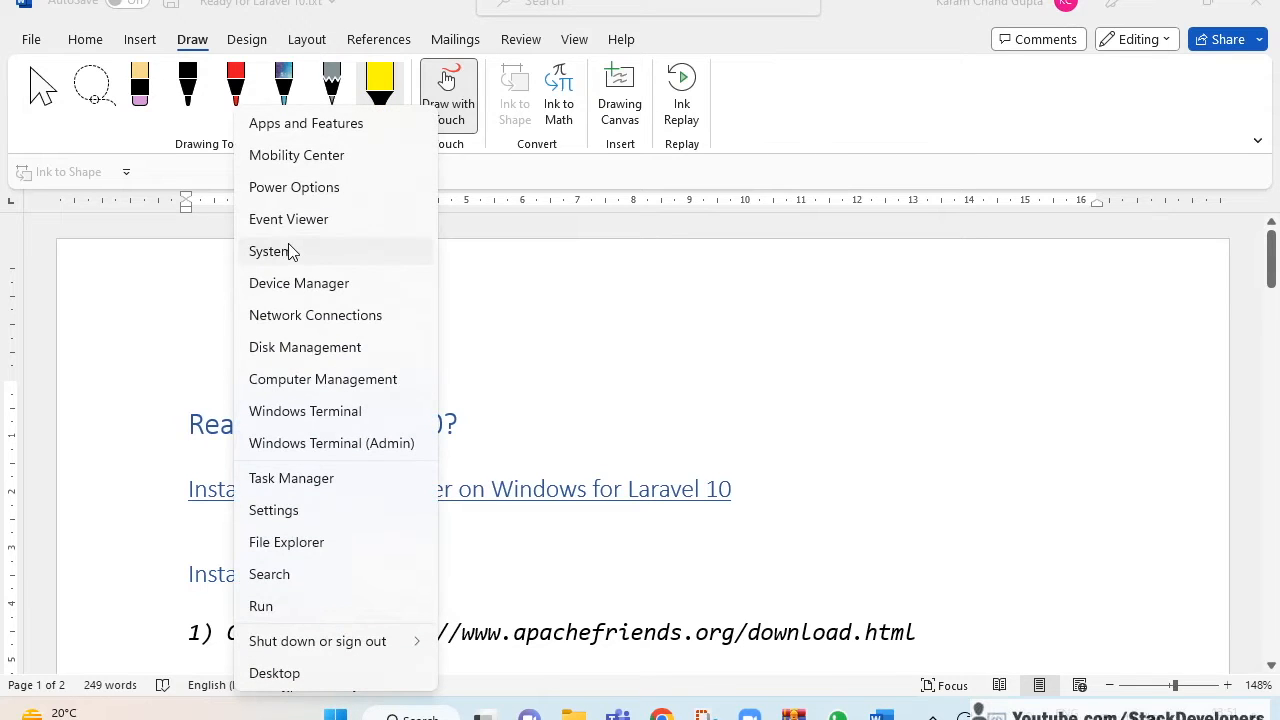
pyautogui.click(289, 254)
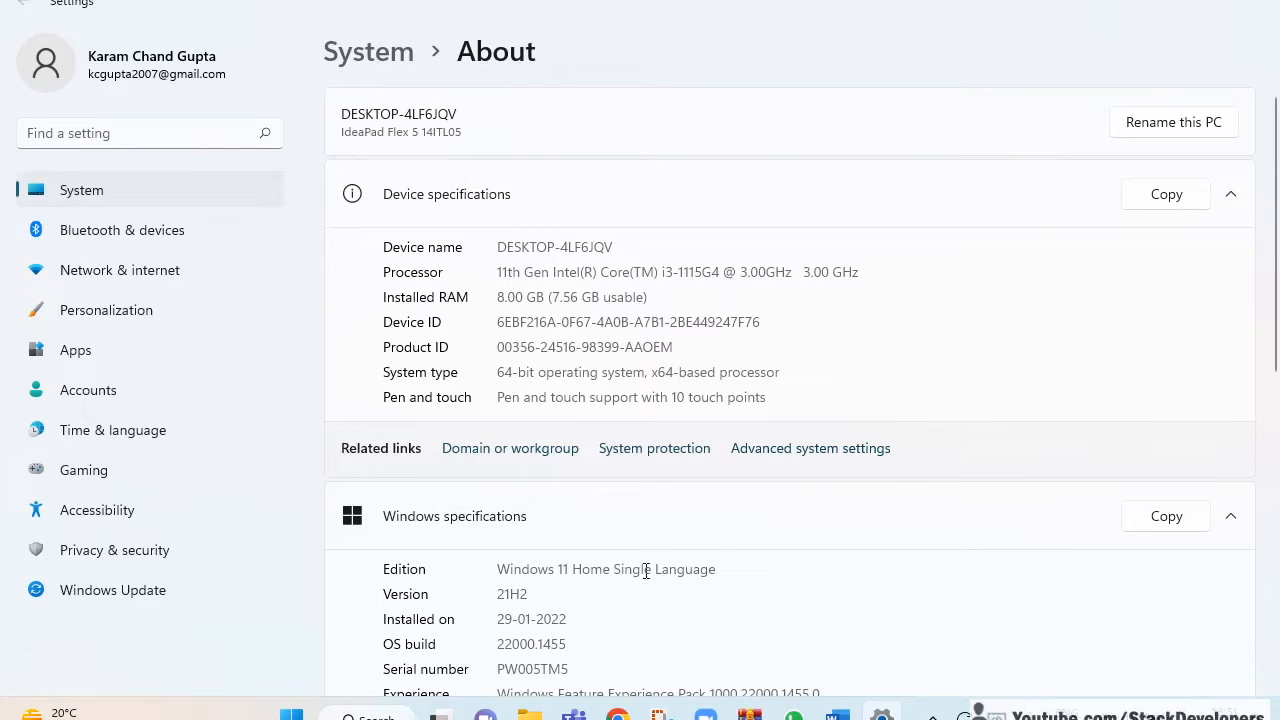
pyautogui.moveTo(717, 569); pyautogui.dragTo(486, 566)
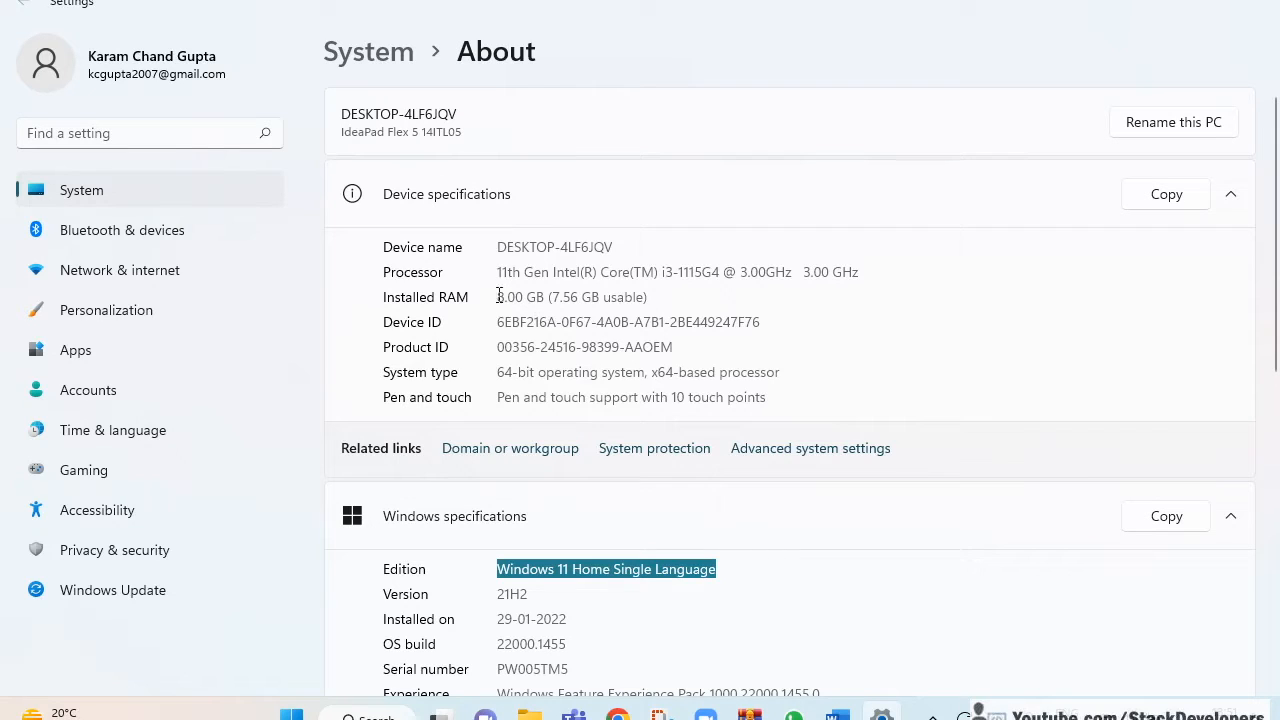
pyautogui.moveTo(498, 297); pyautogui.dragTo(546, 298)
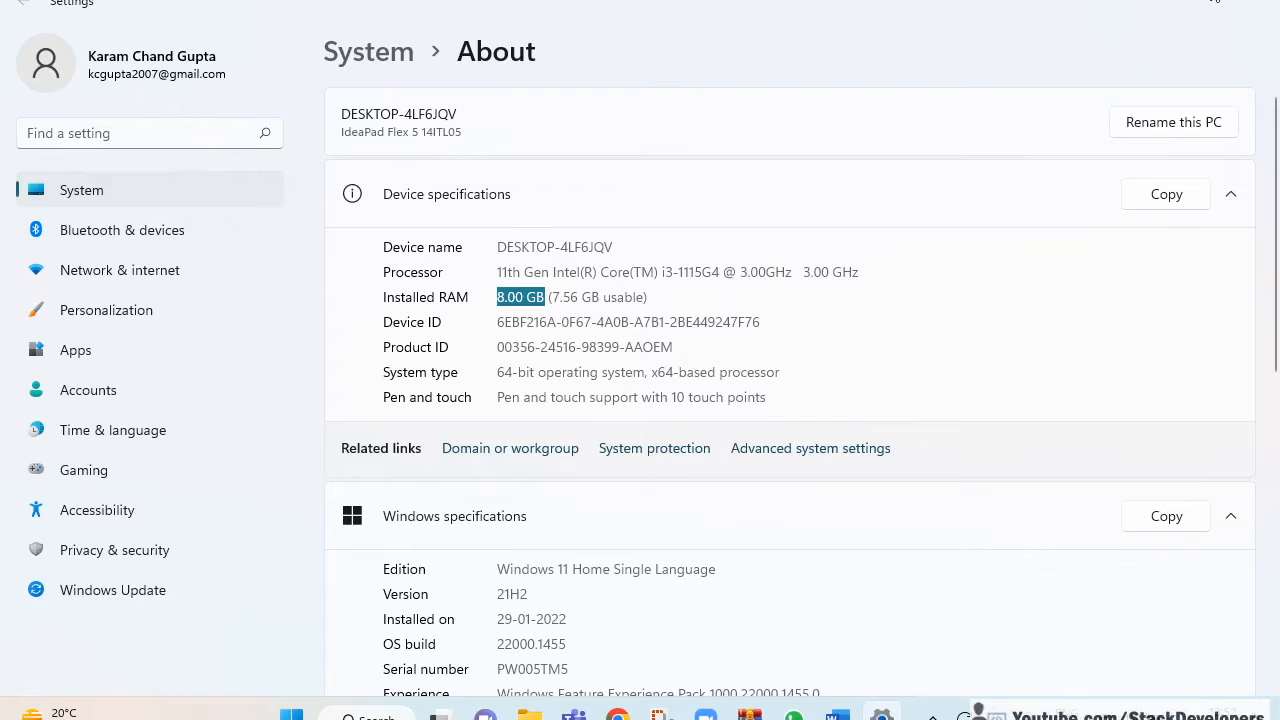
pyautogui.click(1258, 2)
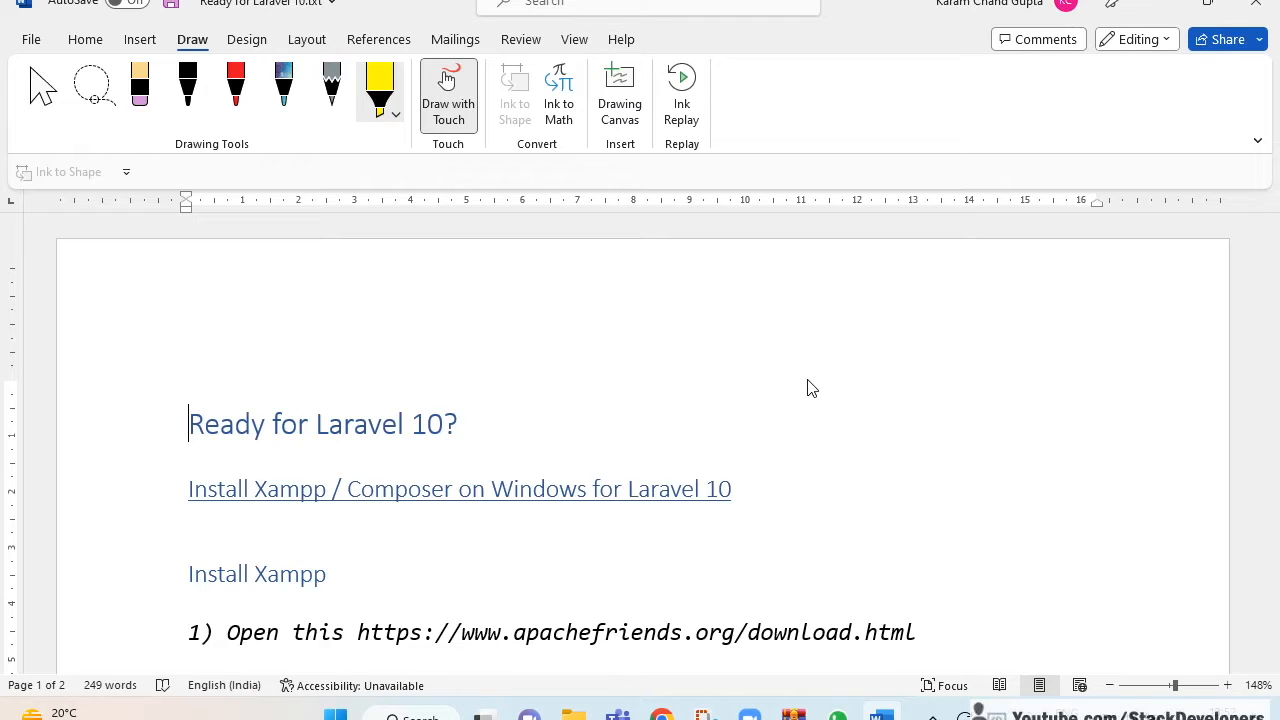
# Highlight "Install Xampp / Composer" in yellow ink in the document's underlined heading
pyautogui.moveTo(297, 488); pyautogui.dragTo(281, 490)
pyautogui.moveTo(334, 489); pyautogui.dragTo(189, 491)
pyautogui.moveTo(440, 488)
pyautogui.mouseDown()
pyautogui.moveTo(455, 495)
pyautogui.moveTo(342, 490)
pyautogui.mouseUp()
pyautogui.scroll(-3, 477, 540)
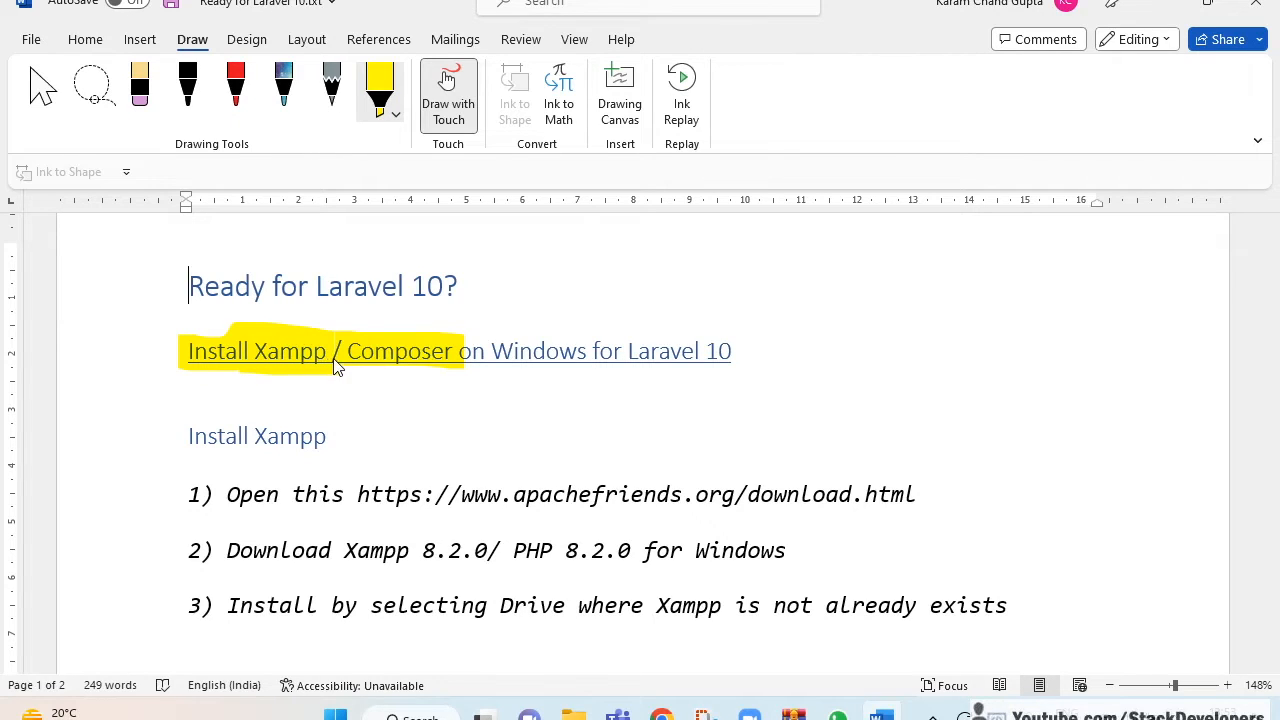
pyautogui.scroll(-2, 418, 366)
pyautogui.scroll(2, 418, 366)
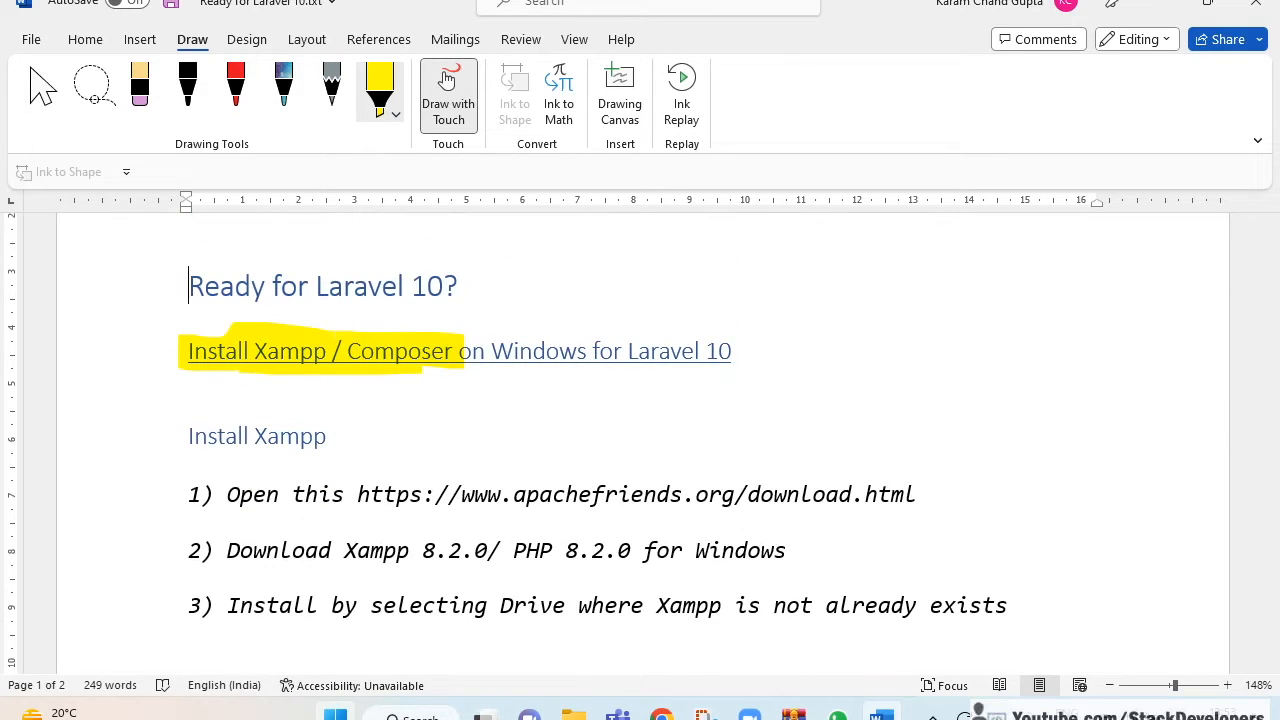
# Switch to File Explorer and look at the contents of the E: drive under This PC
pyautogui.press('super')
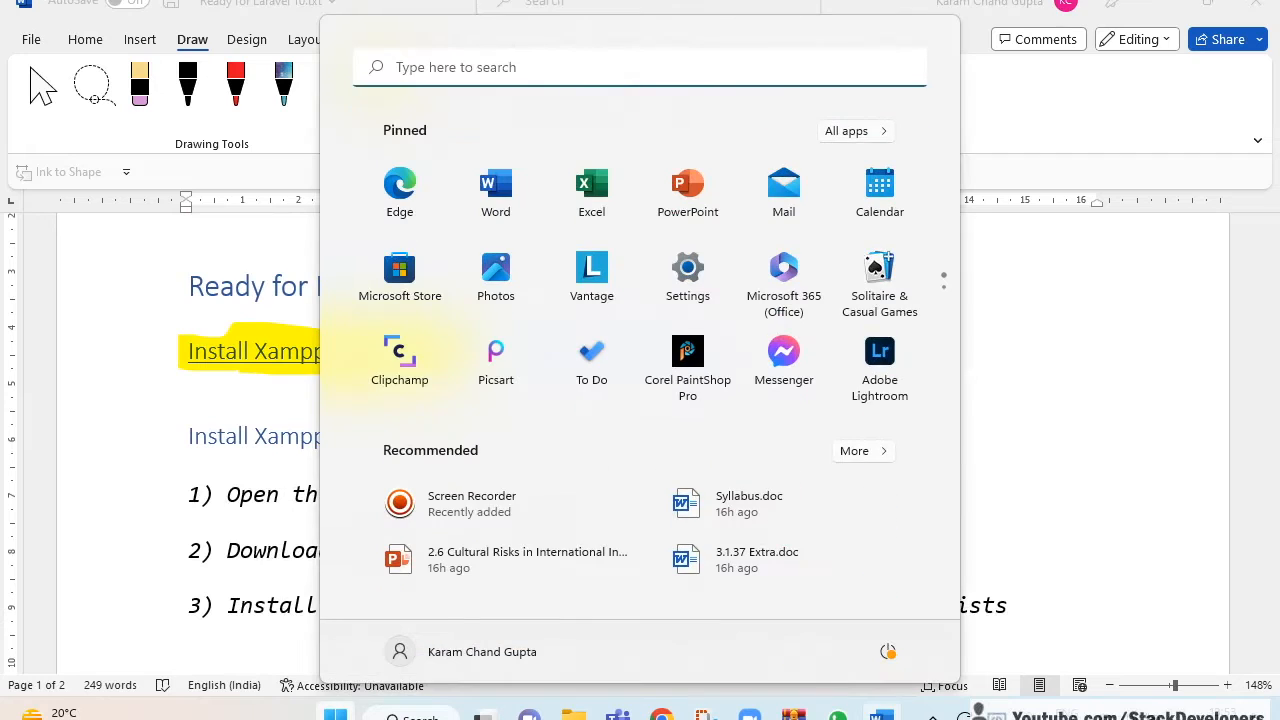
pyautogui.click(86, 484)
pyautogui.click(573, 714)
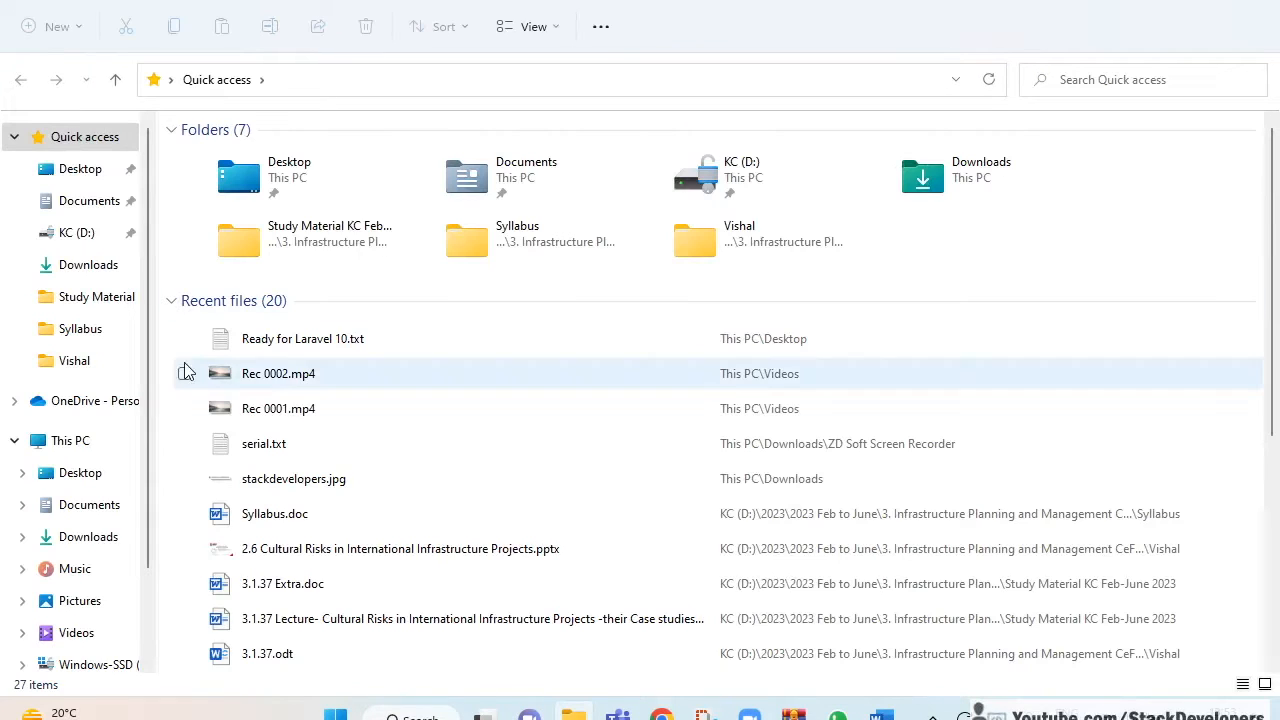
pyautogui.click(72, 440)
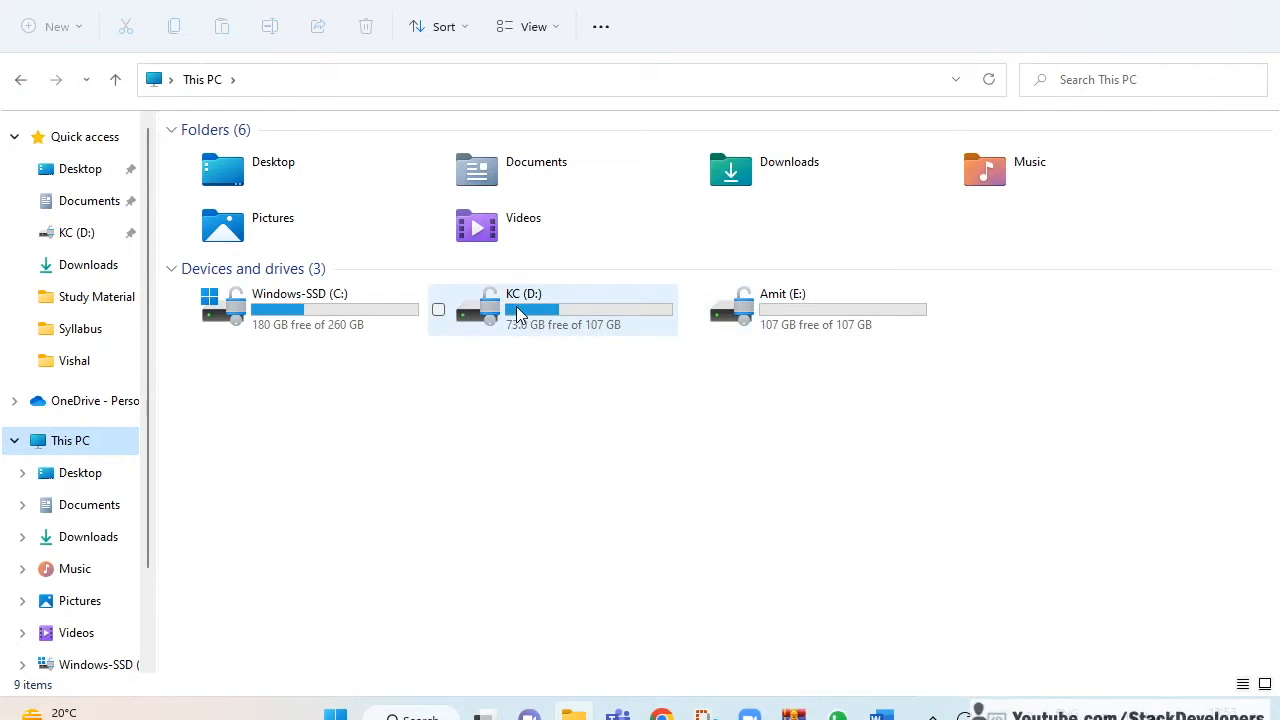
pyautogui.doubleClick(812, 308)
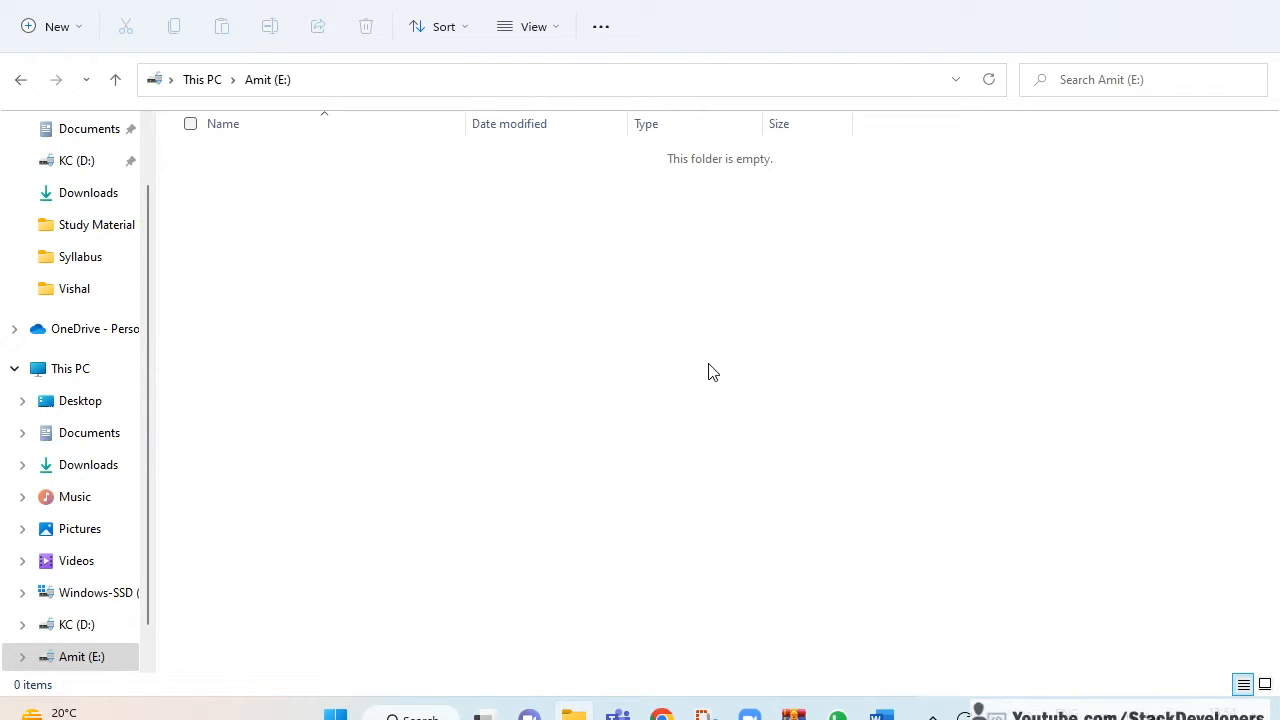
# Switch back to Word and highlight the apachefriends.org download URL in item 1 in yellow ink
pyautogui.hotkey('alt', 'Tab')
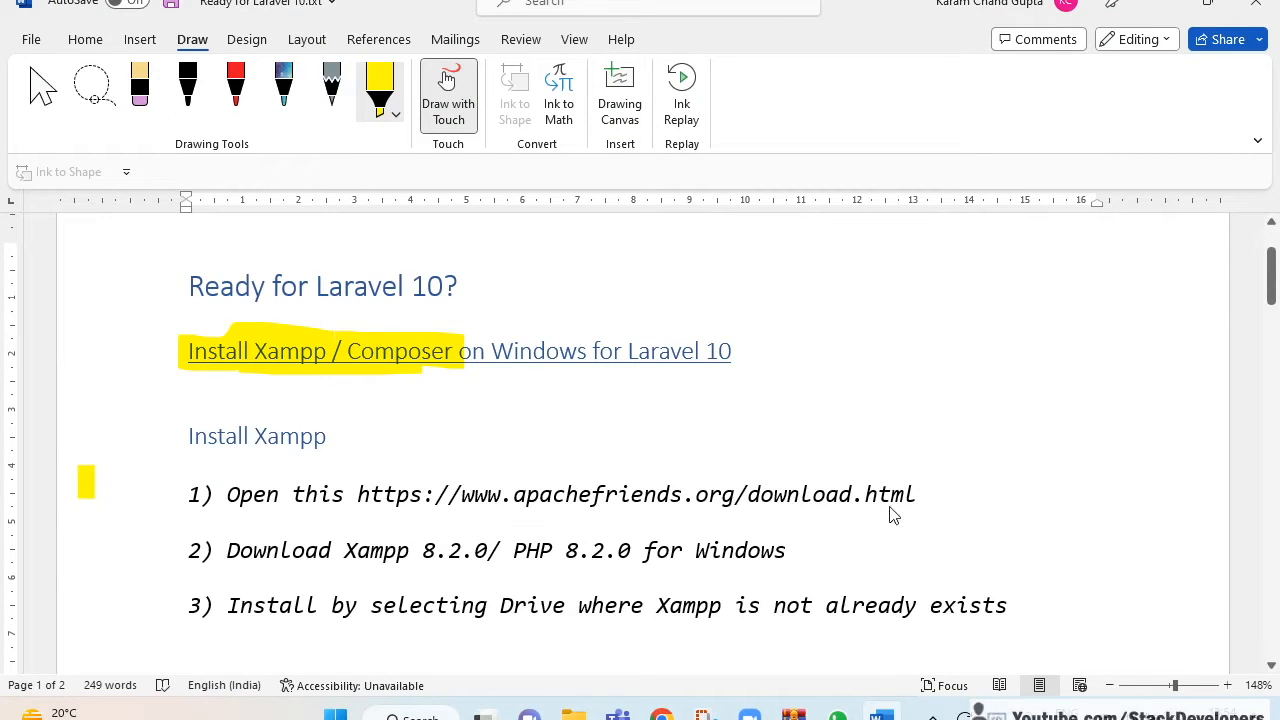
pyautogui.moveTo(922, 490); pyautogui.dragTo(363, 500)
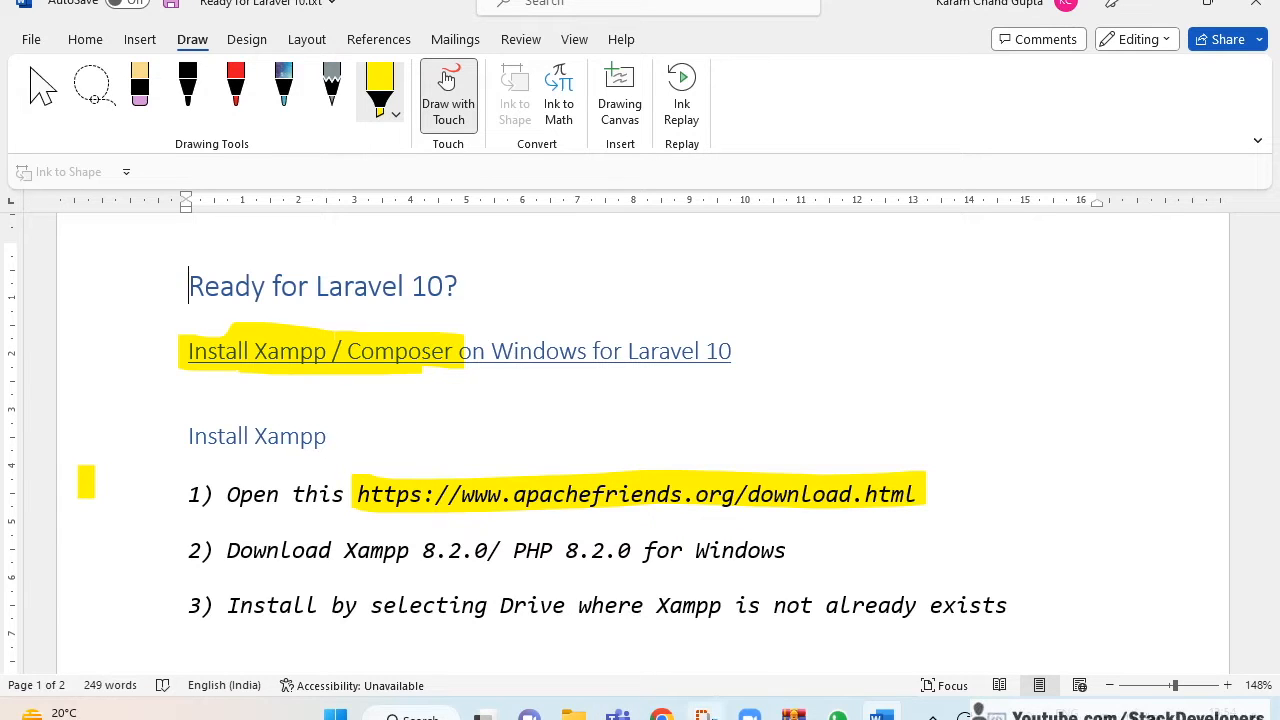
# Switch to Google Chrome with a user profile and load the website apachefriends.org
pyautogui.click(663, 715)
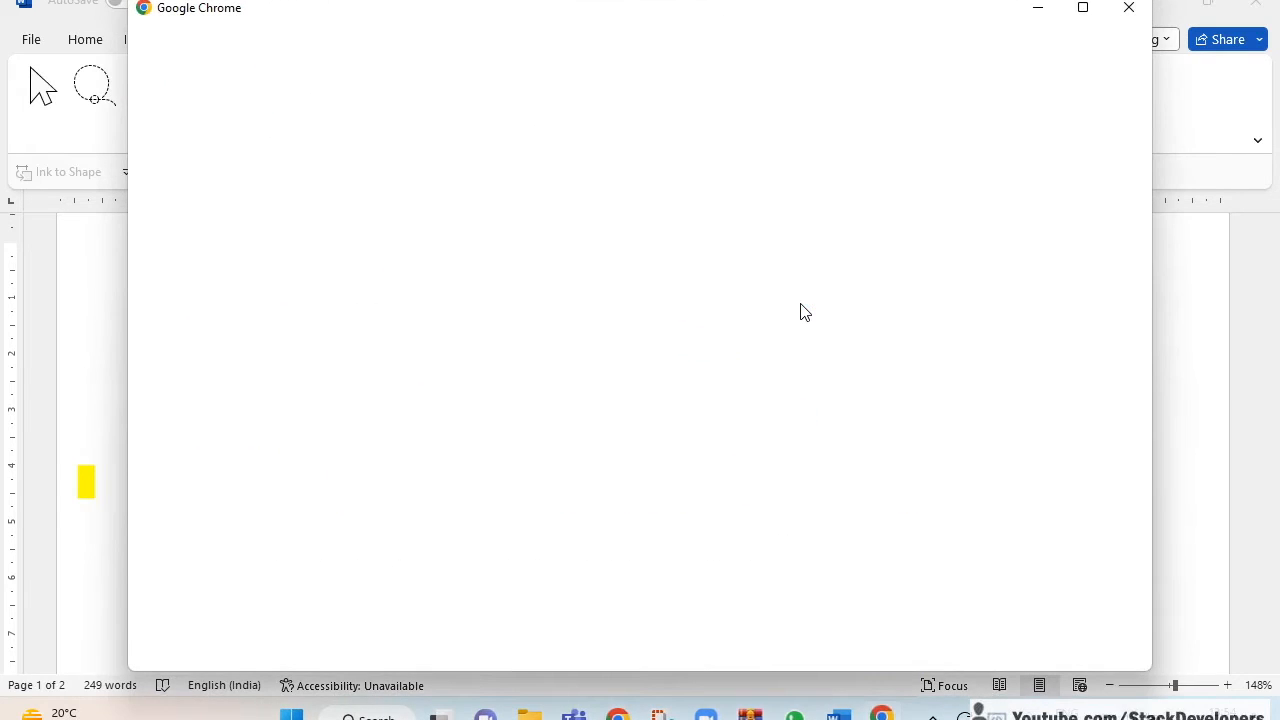
pyautogui.click(386, 291)
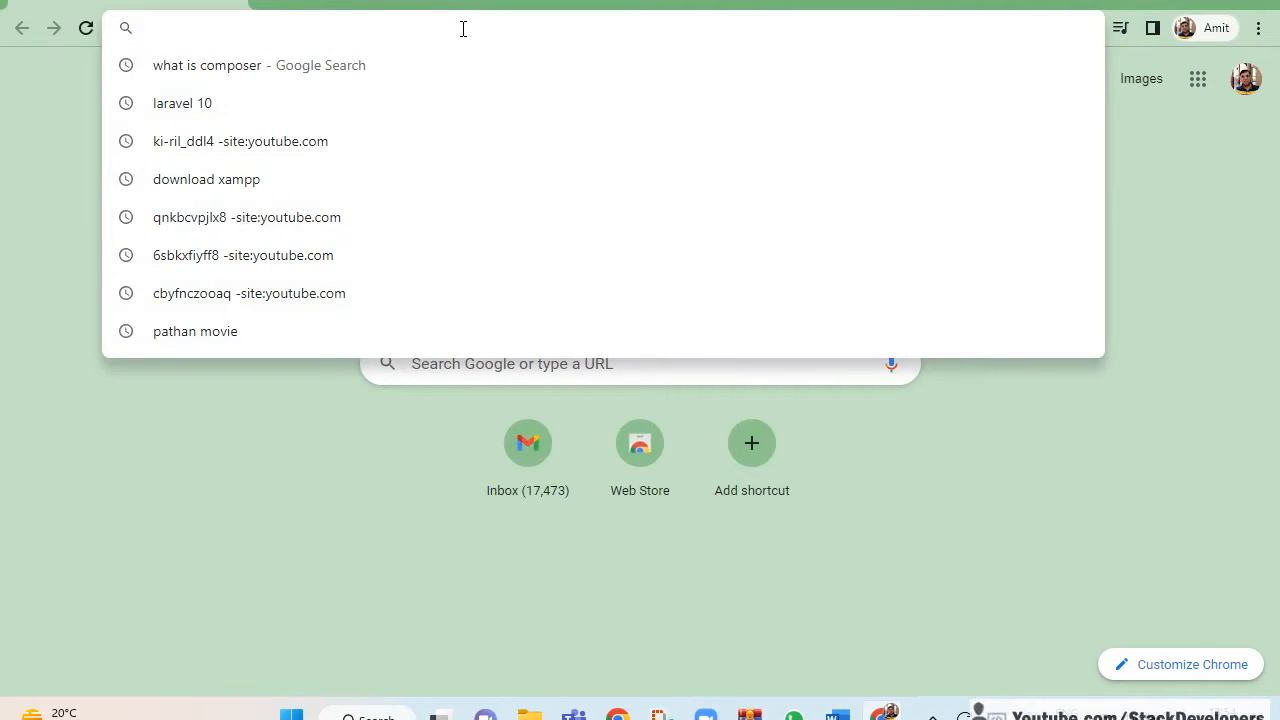
pyautogui.write('apache')
pyautogui.write('fri')
pyautogui.press('BackSpace')
pyautogui.write('riend')
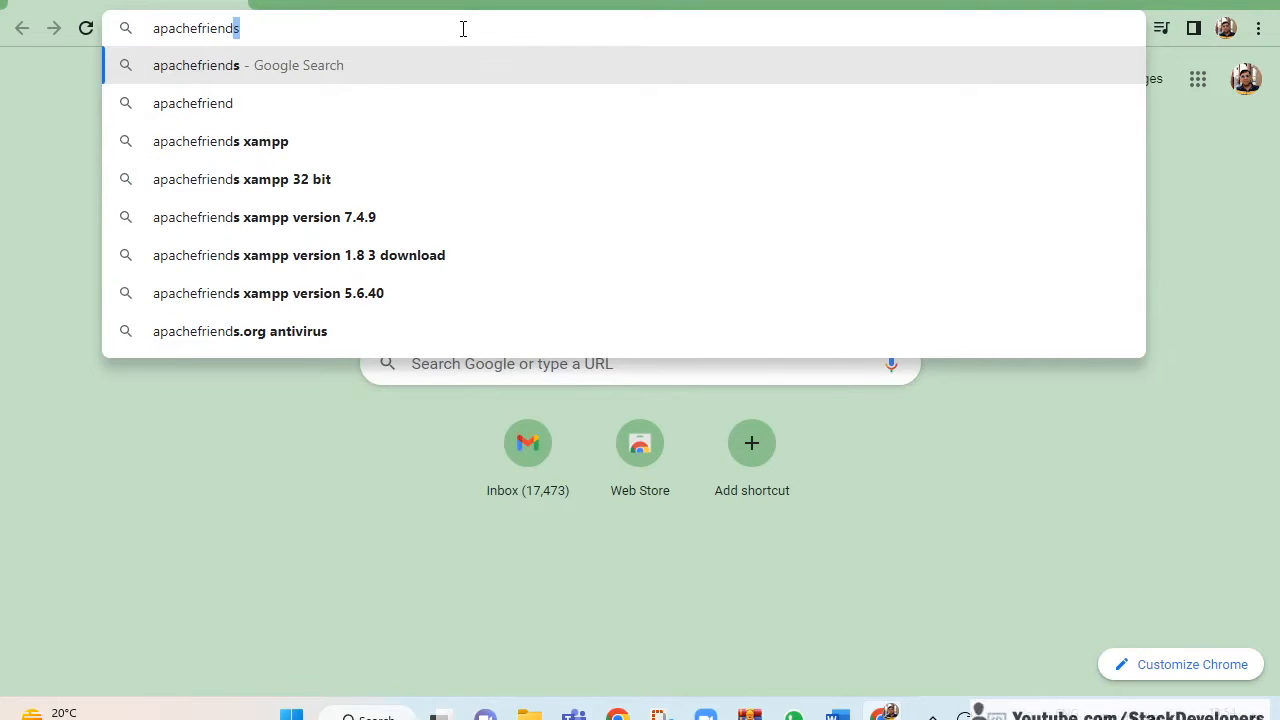
pyautogui.write('s.org')
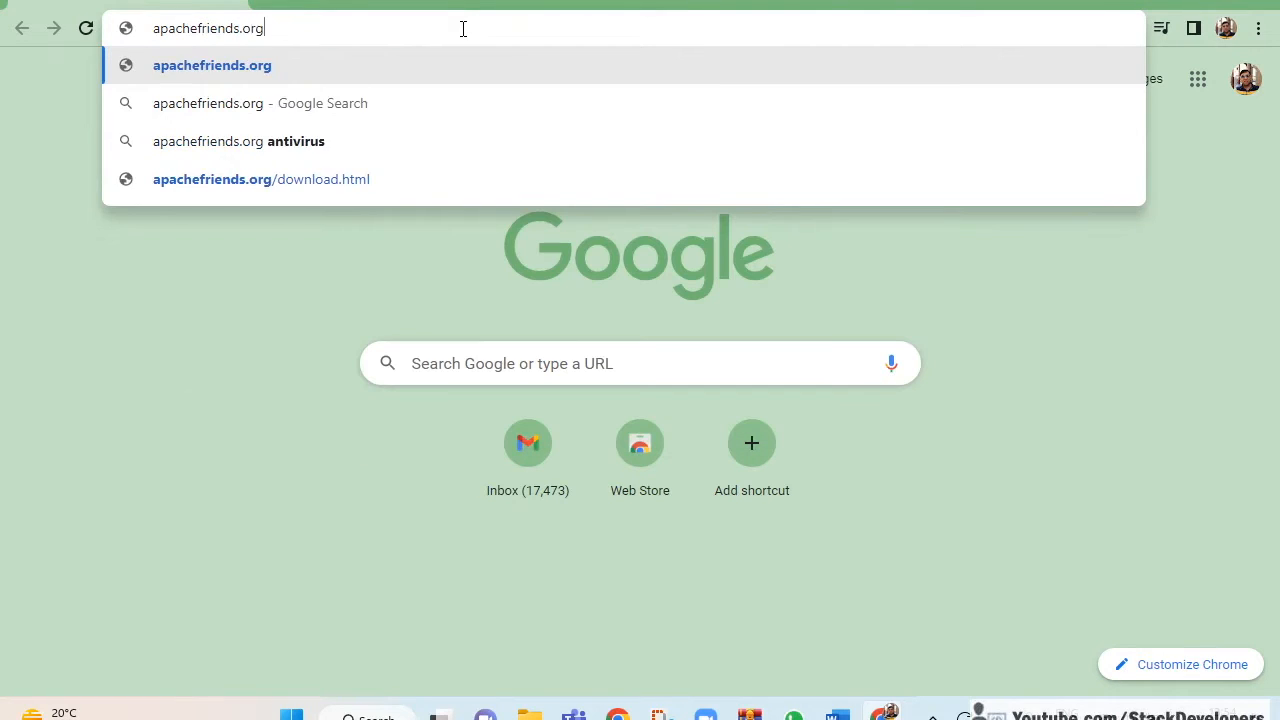
pyautogui.press('Return')
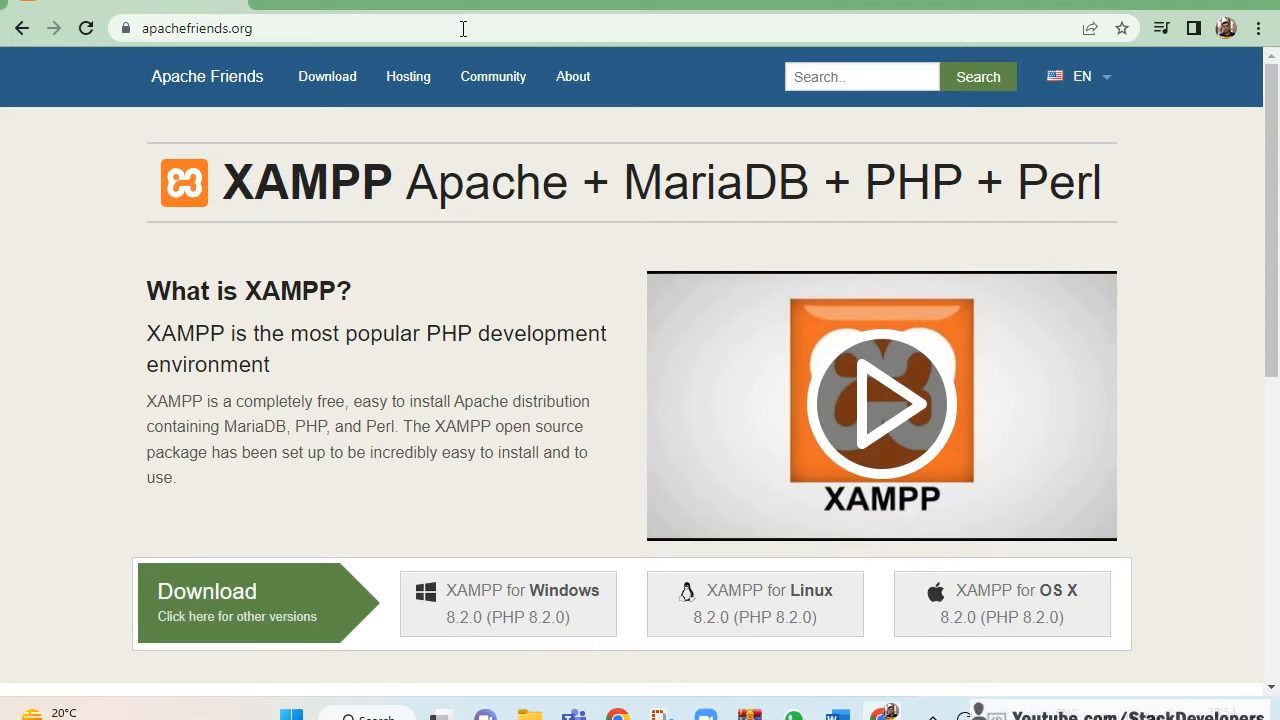
# Open the Apache Friends Download page and locate the 8.2.0 / PHP 8.2.0 version of XAMPP for Windows
pyautogui.scroll(-6, 451, 161)
pyautogui.scroll(6, 449, 171)
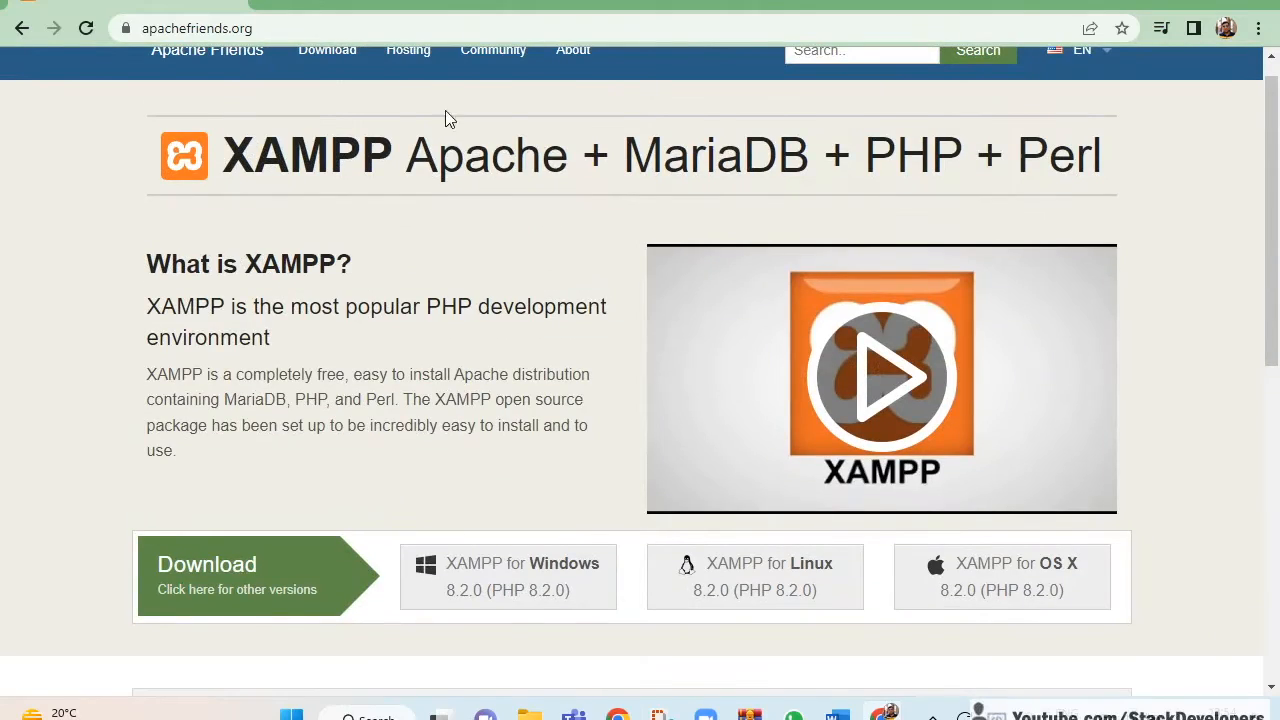
pyautogui.scroll(1, 447, 125)
pyautogui.click(311, 77)
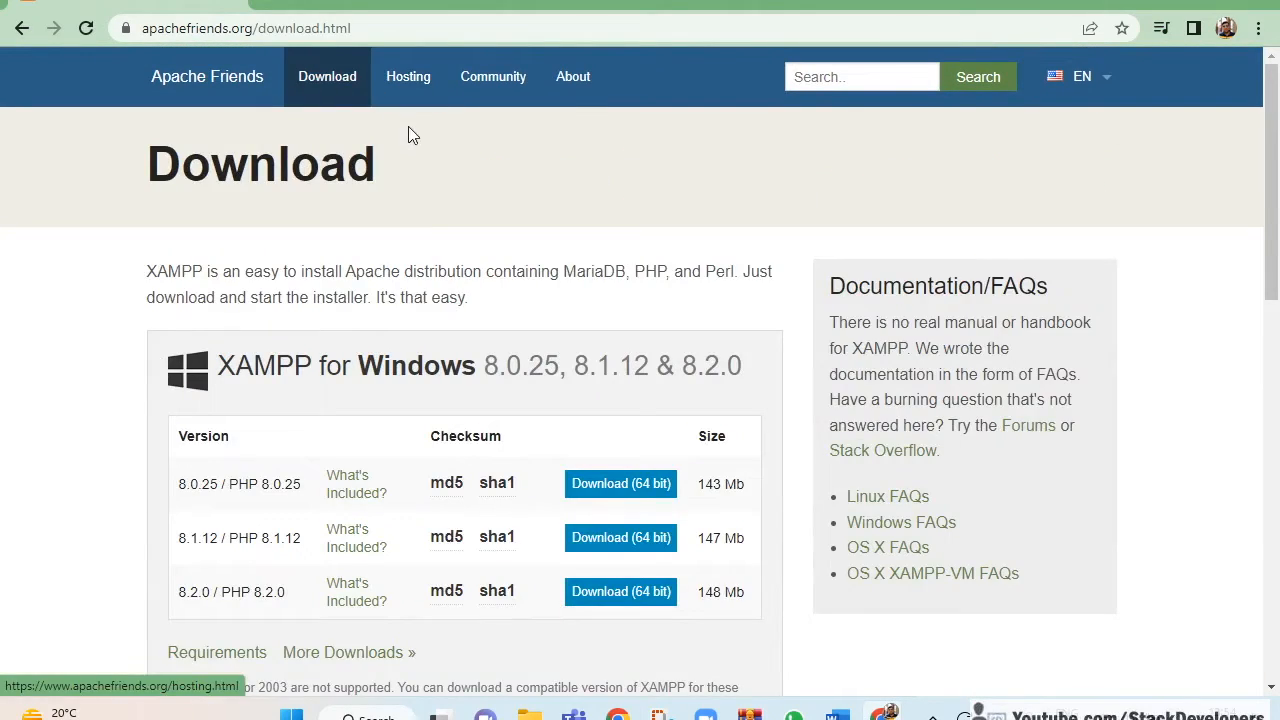
pyautogui.scroll(-2, 408, 125)
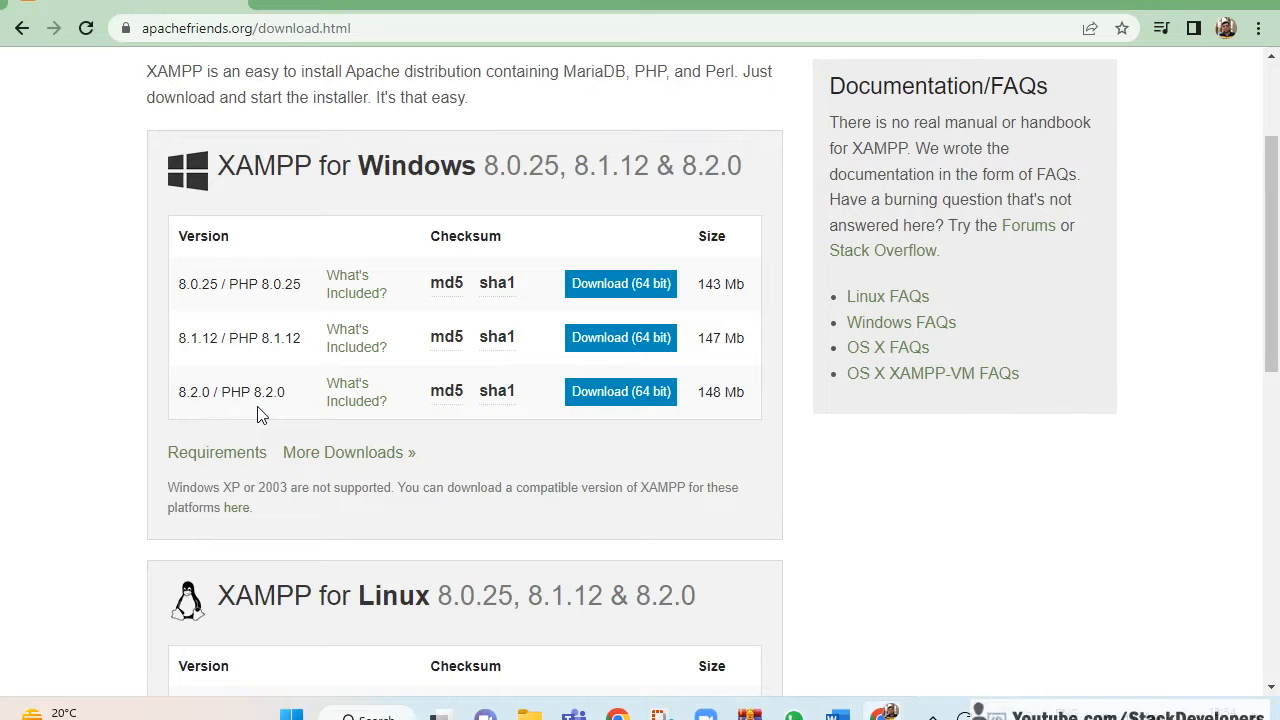
pyautogui.click(580, 400)
# Switch to Word and add the line "Min Requirement is PHP 8.1 for Laravel 10" beneath the underlined heading
pyautogui.click(838, 714)
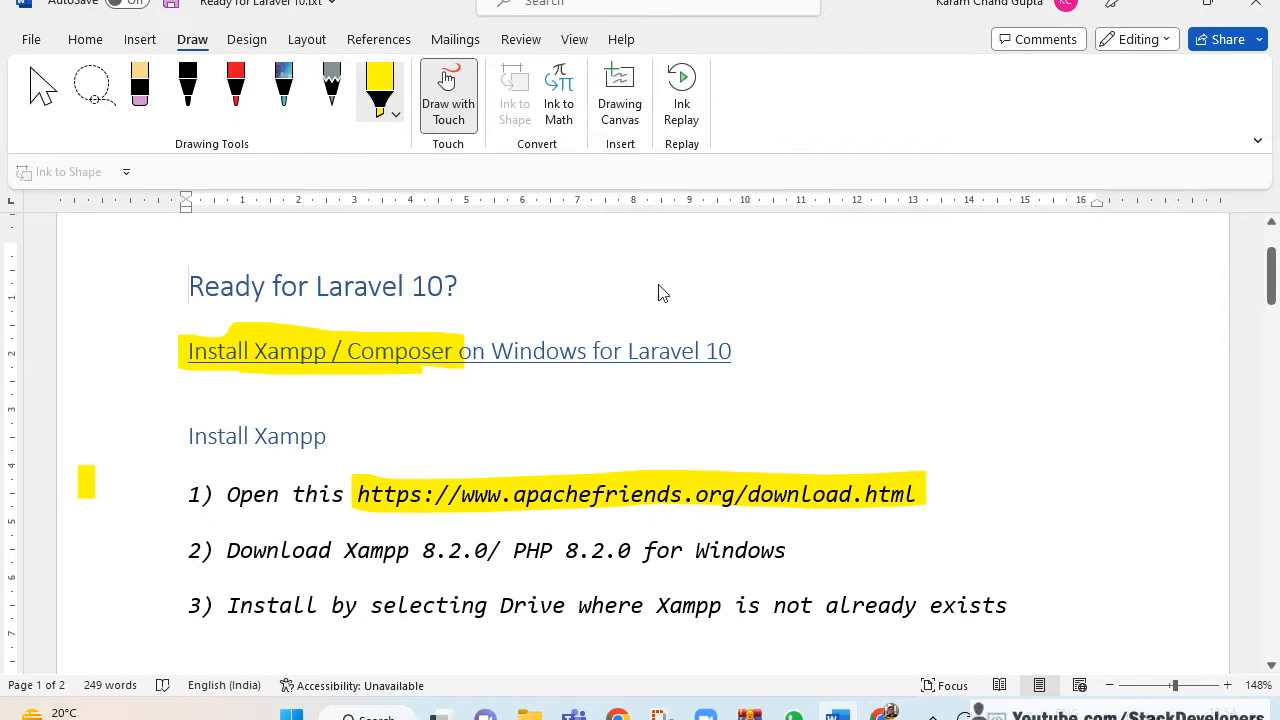
pyautogui.click(585, 286)
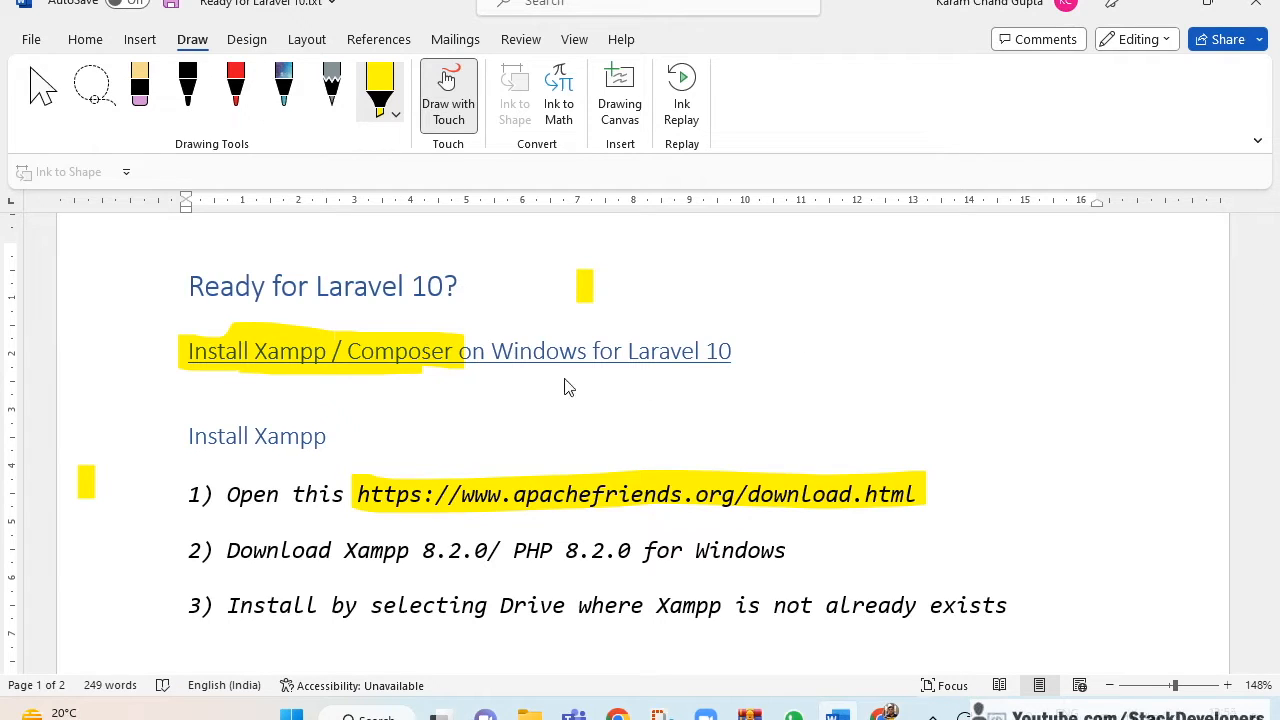
pyautogui.click(43, 88)
pyautogui.write('Min Requirement is PHP 8.1 for Laravel 10')
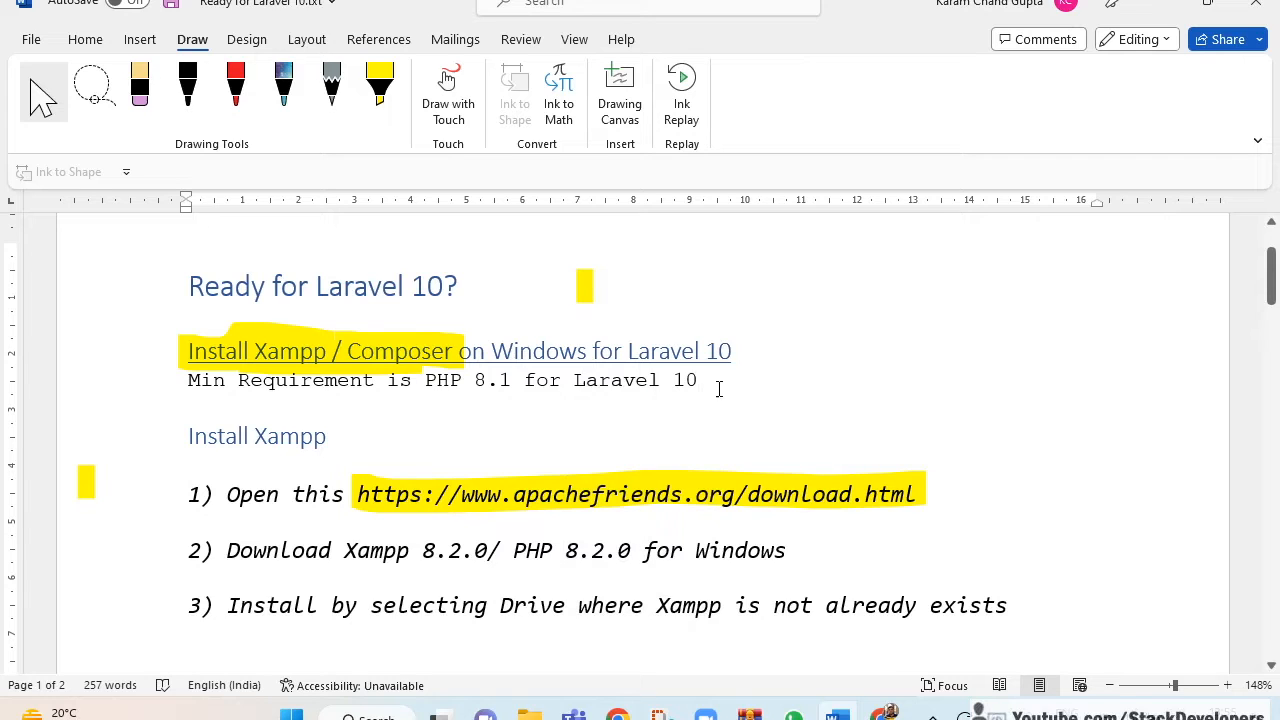
# Highlight "PHP 8.1" in yellow ink in the minimum requirement line
pyautogui.moveTo(508, 385); pyautogui.dragTo(425, 383)
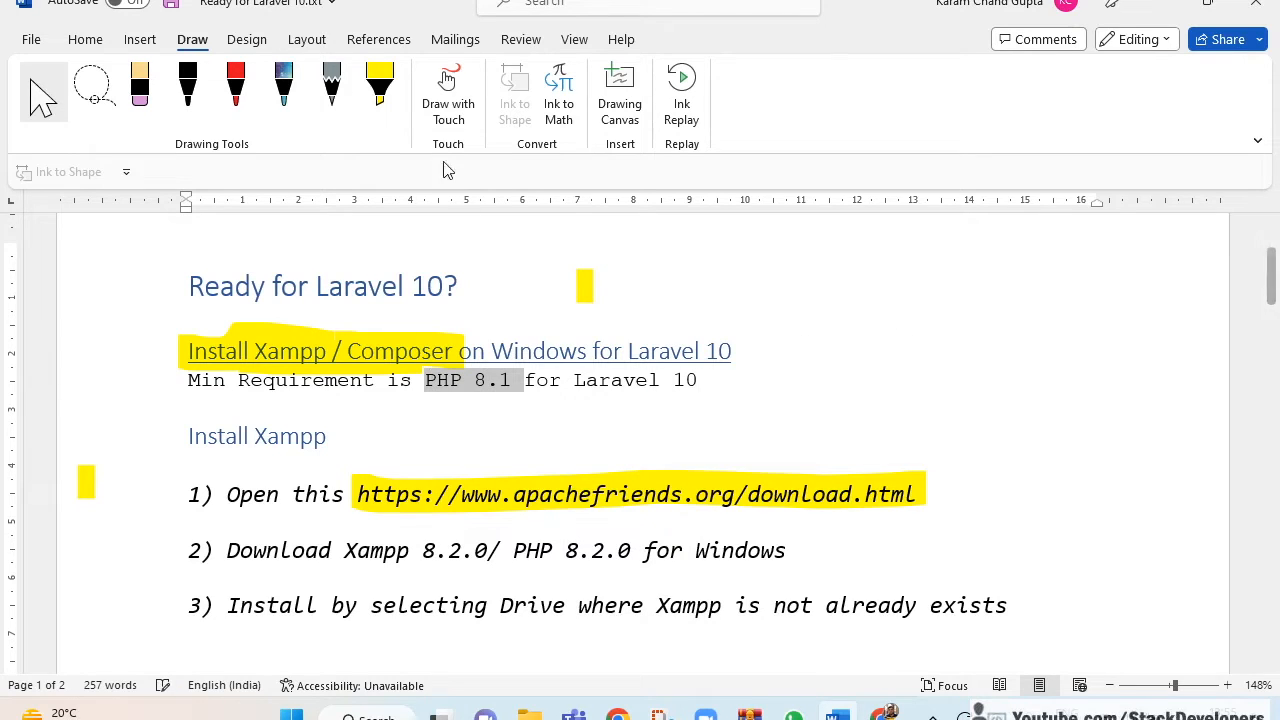
pyautogui.click(380, 85)
pyautogui.moveTo(500, 398); pyautogui.dragTo(504, 372)
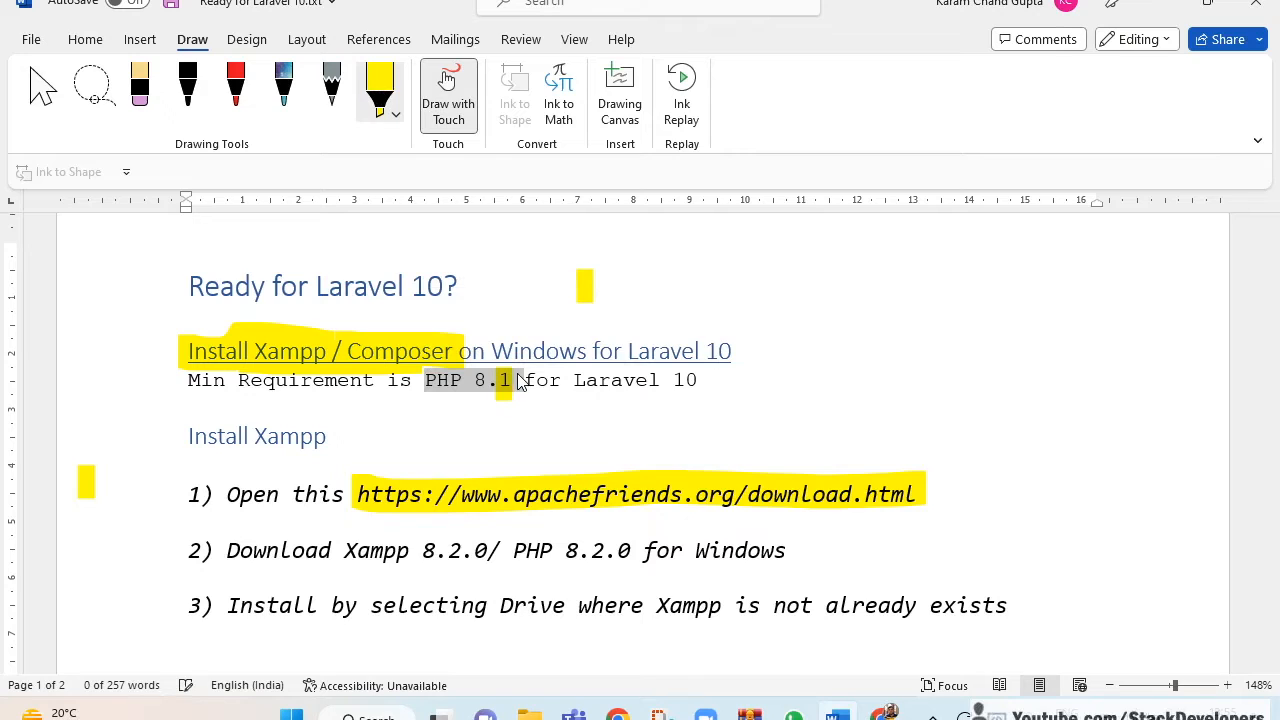
pyautogui.moveTo(426, 388); pyautogui.dragTo(512, 390)
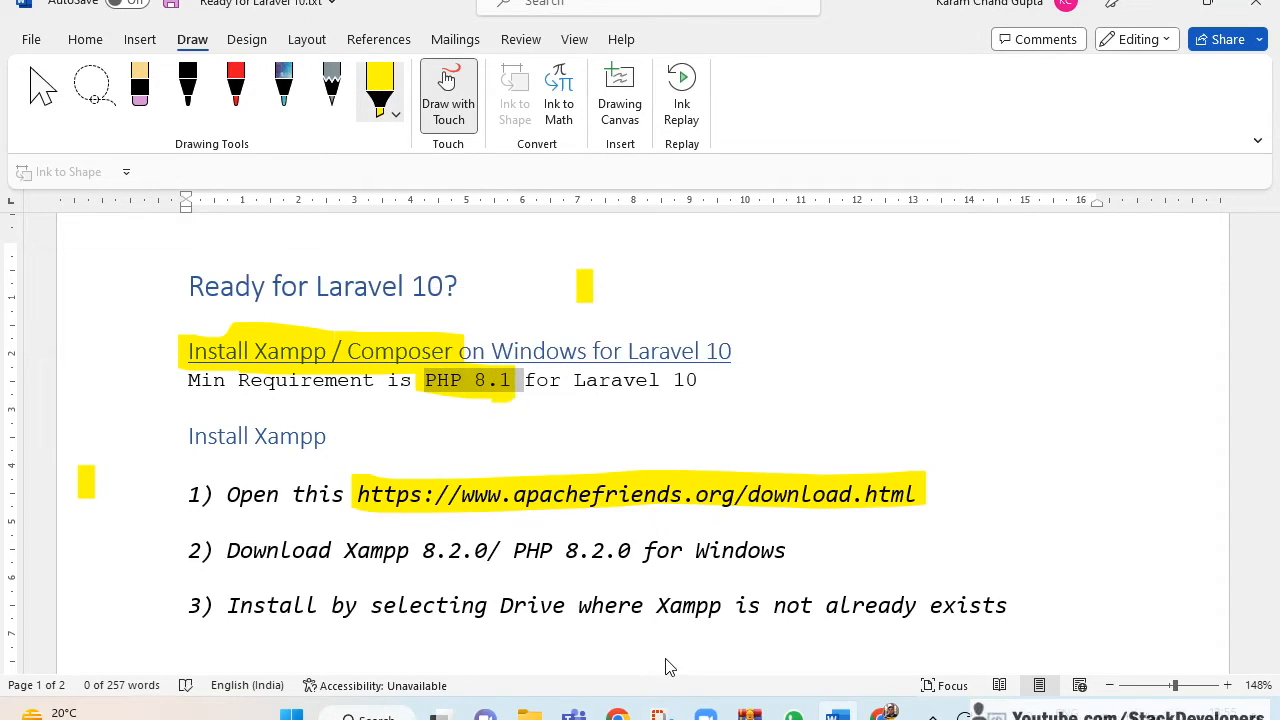
# Switch back to Chrome and review the XAMPP versions offered for Linux and OS X on the download page
pyautogui.hotkey('alt', 'Tab')
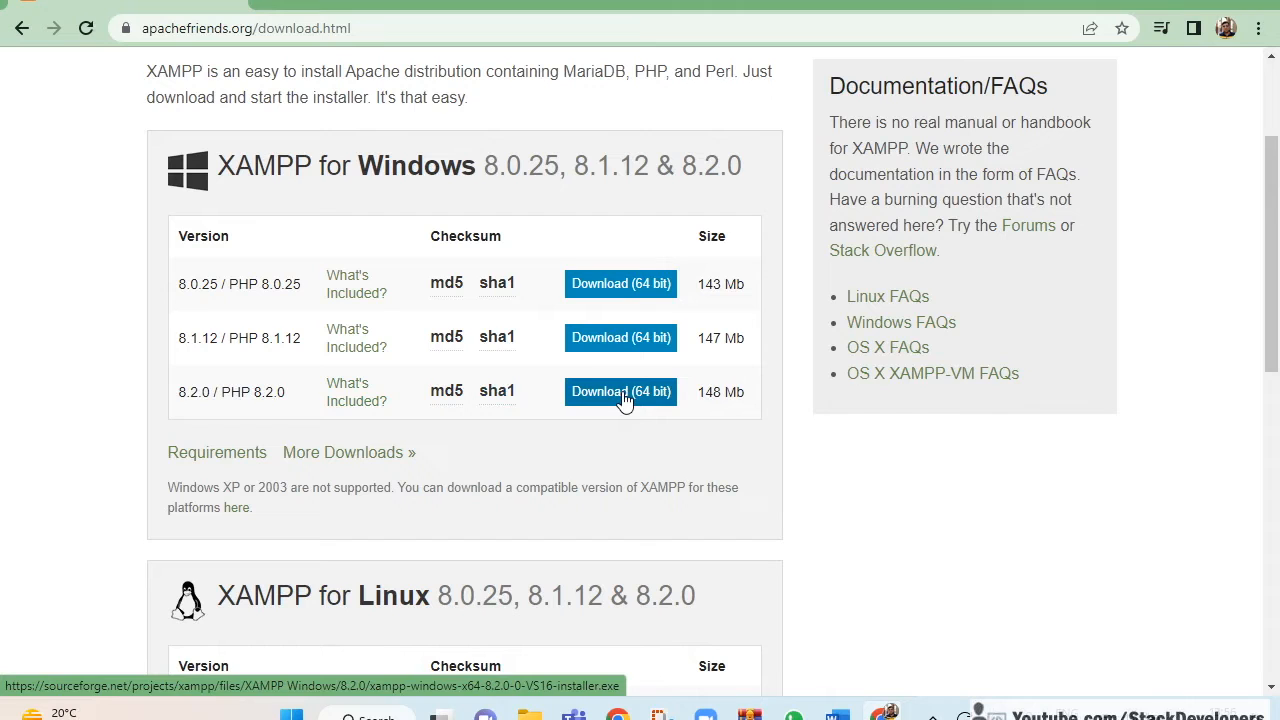
pyautogui.scroll(-2, 623, 397)
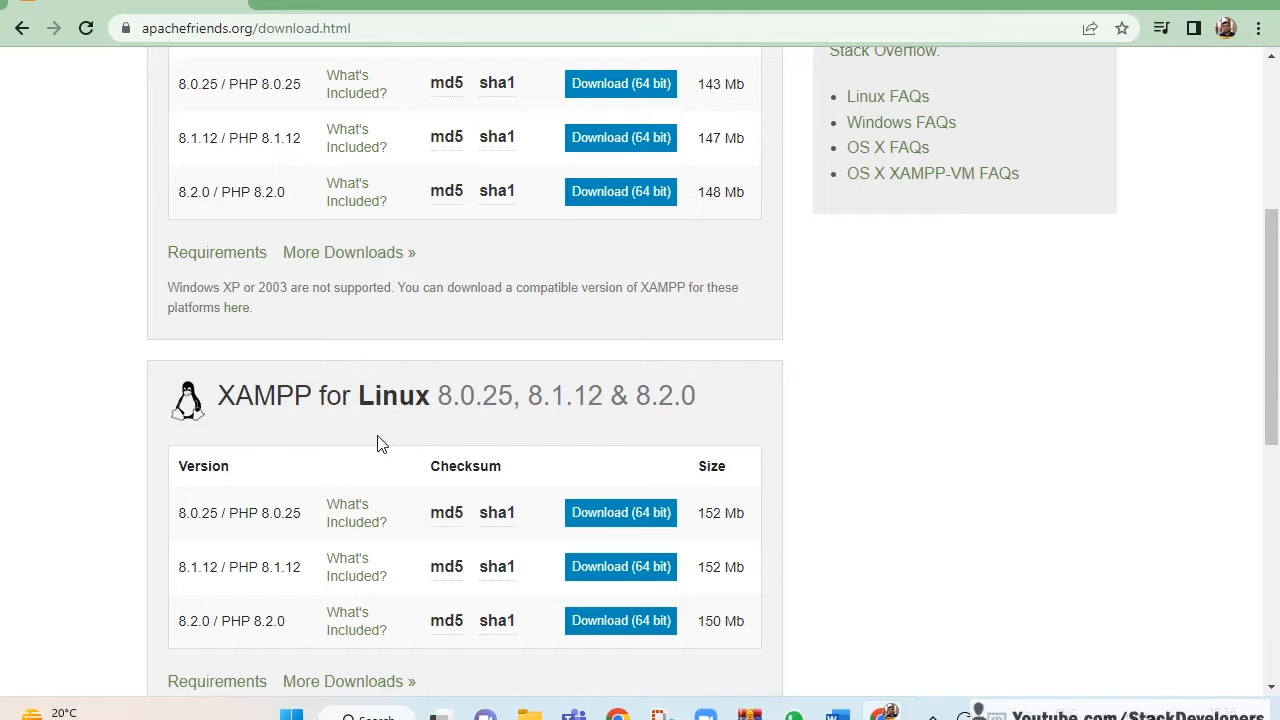
pyautogui.scroll(-3, 378, 443)
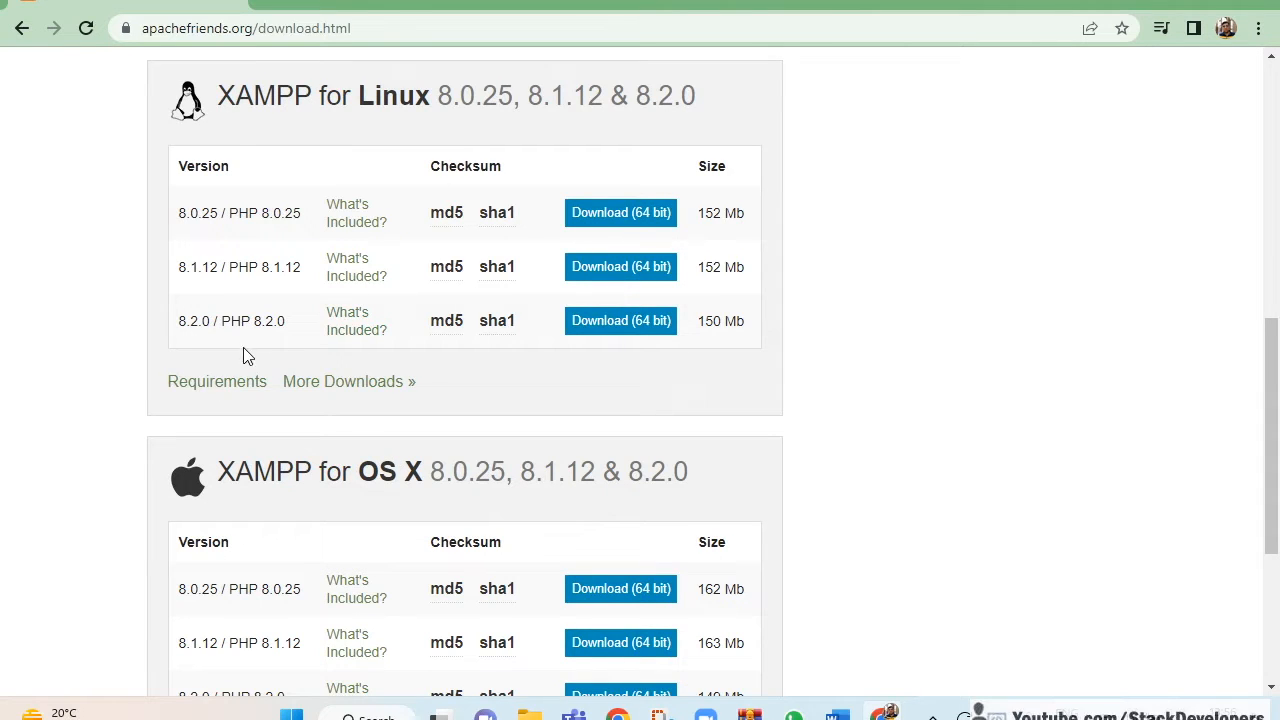
pyautogui.scroll(-3, 583, 369)
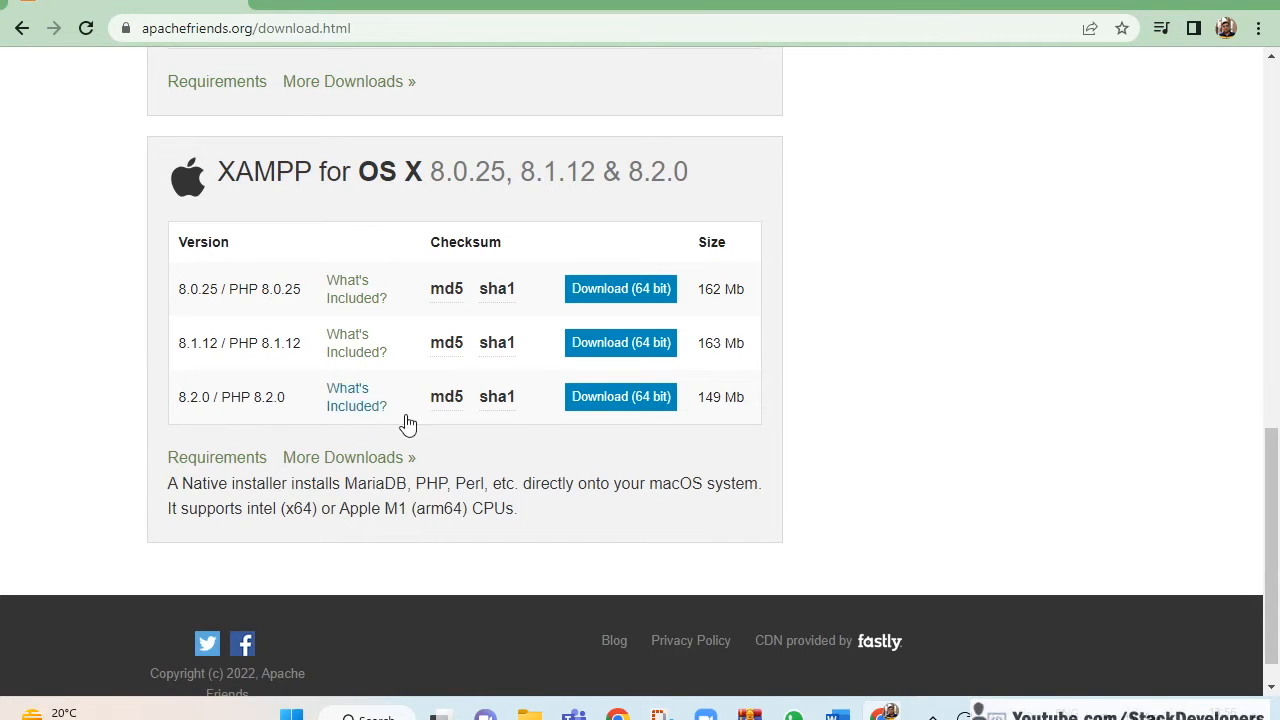
pyautogui.scroll(5, 937, 450)
pyautogui.scroll(5, 937, 450)
pyautogui.scroll(-4, 934, 449)
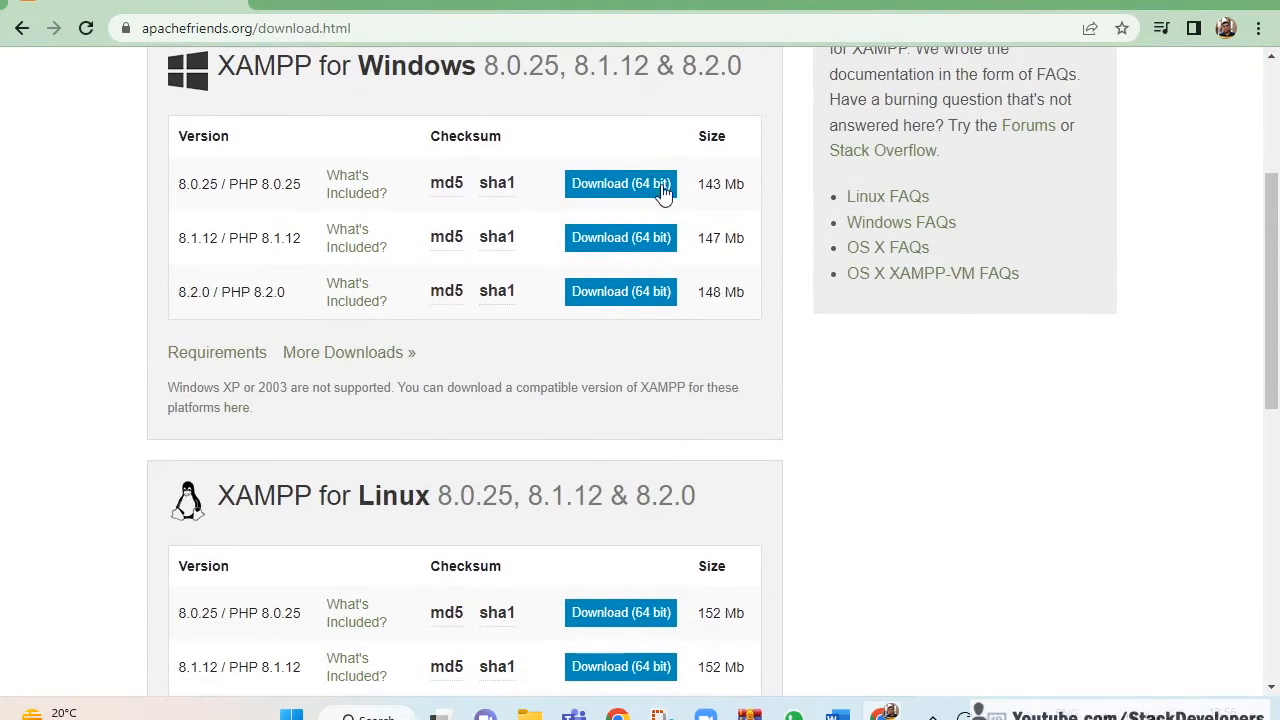
# Download the 64-bit XAMPP 8.2.0 / PHP 8.2.0 installer for Windows and show the downloaded file in its folder
pyautogui.click(604, 298)
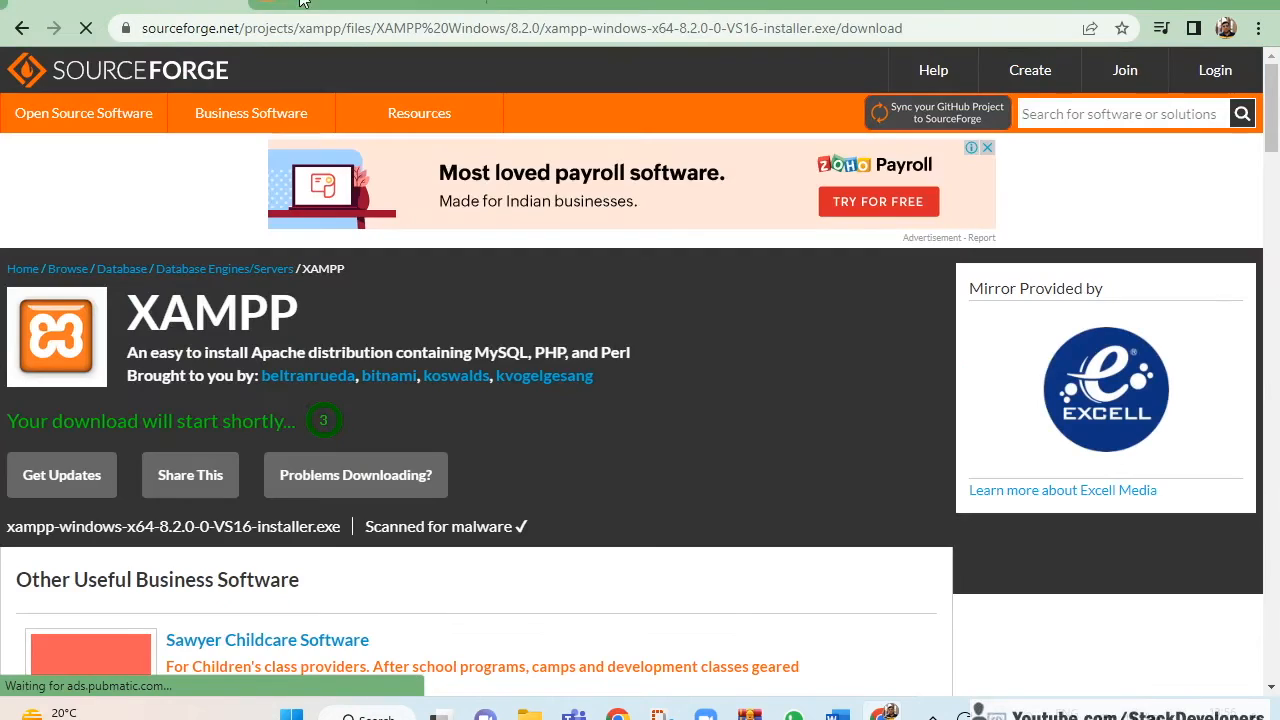
pyautogui.scroll(-2, 660, 283)
pyautogui.scroll(3, 659, 280)
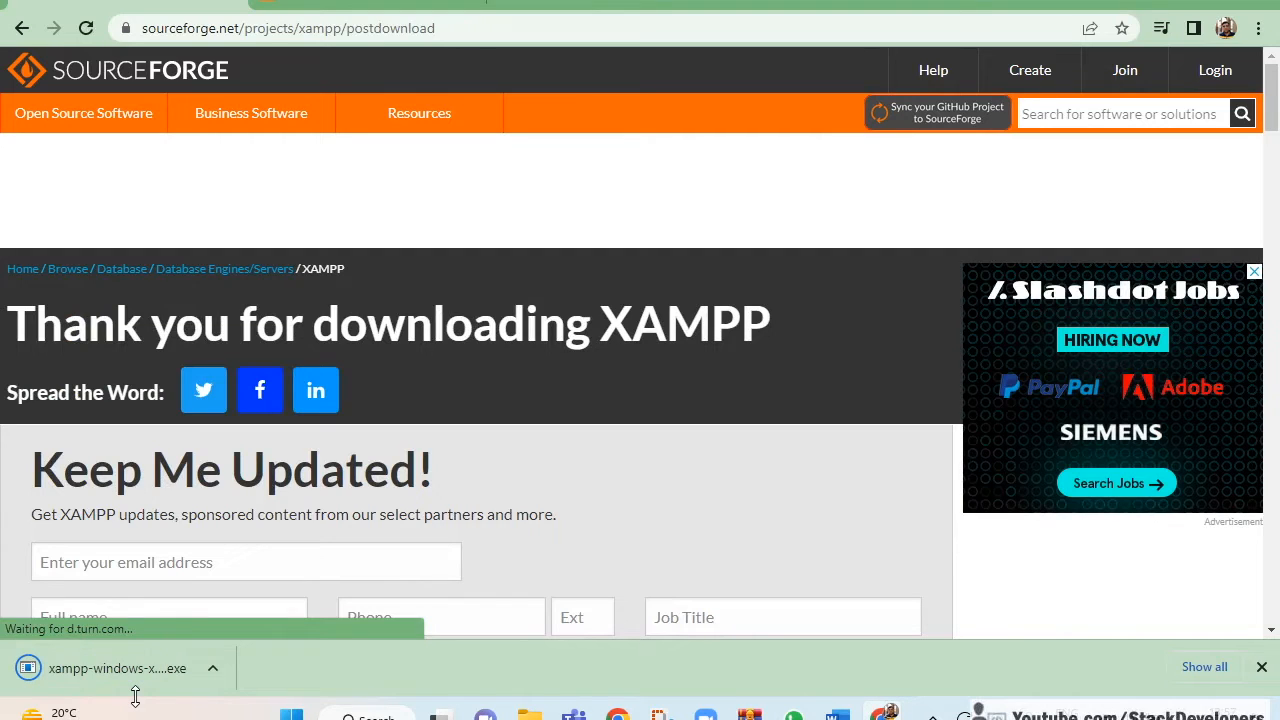
pyautogui.click(213, 668)
pyautogui.click(294, 598)
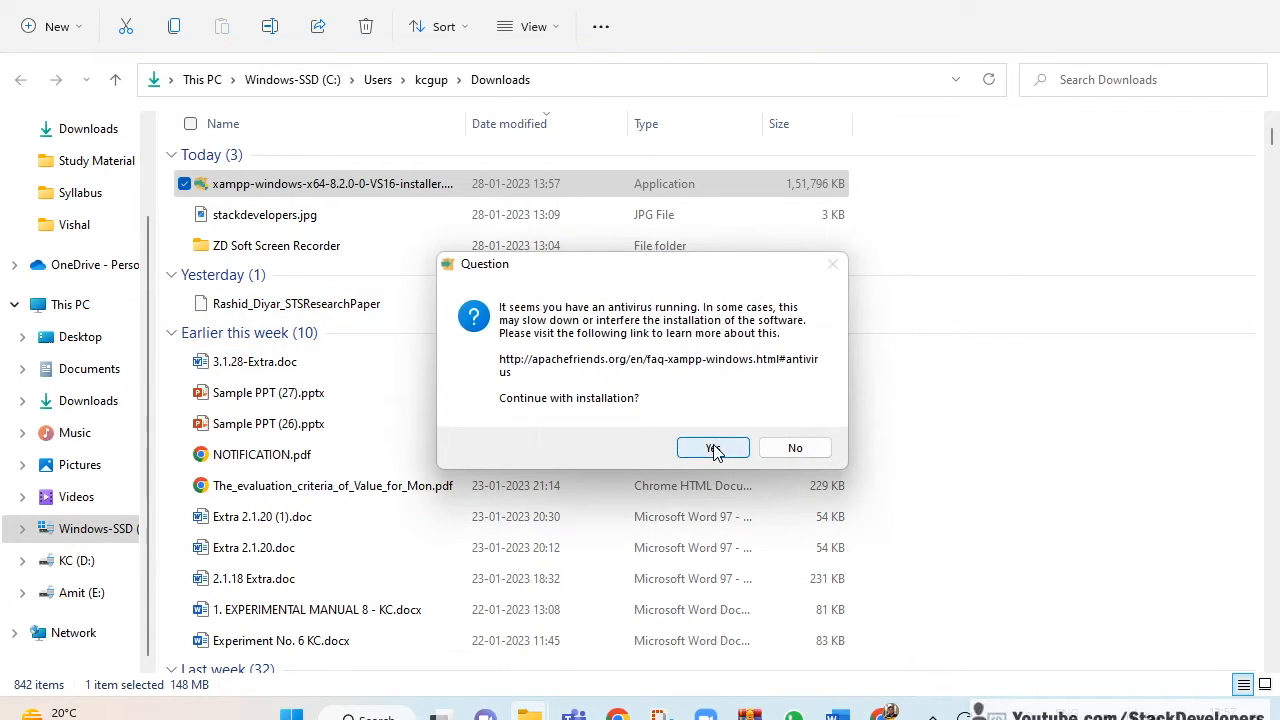
# Continue the XAMPP setup past the antivirus and UAC warnings, keeping the default component selection
pyautogui.click(713, 448)
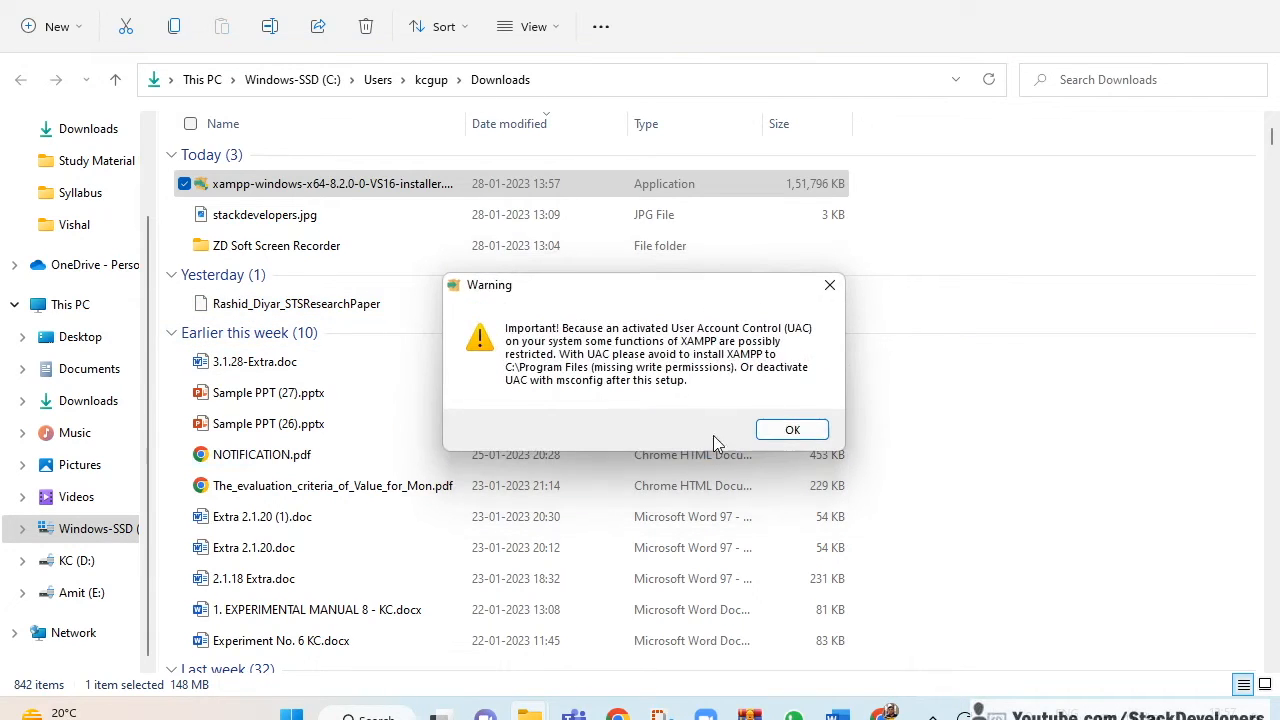
pyautogui.click(790, 429)
pyautogui.click(740, 539)
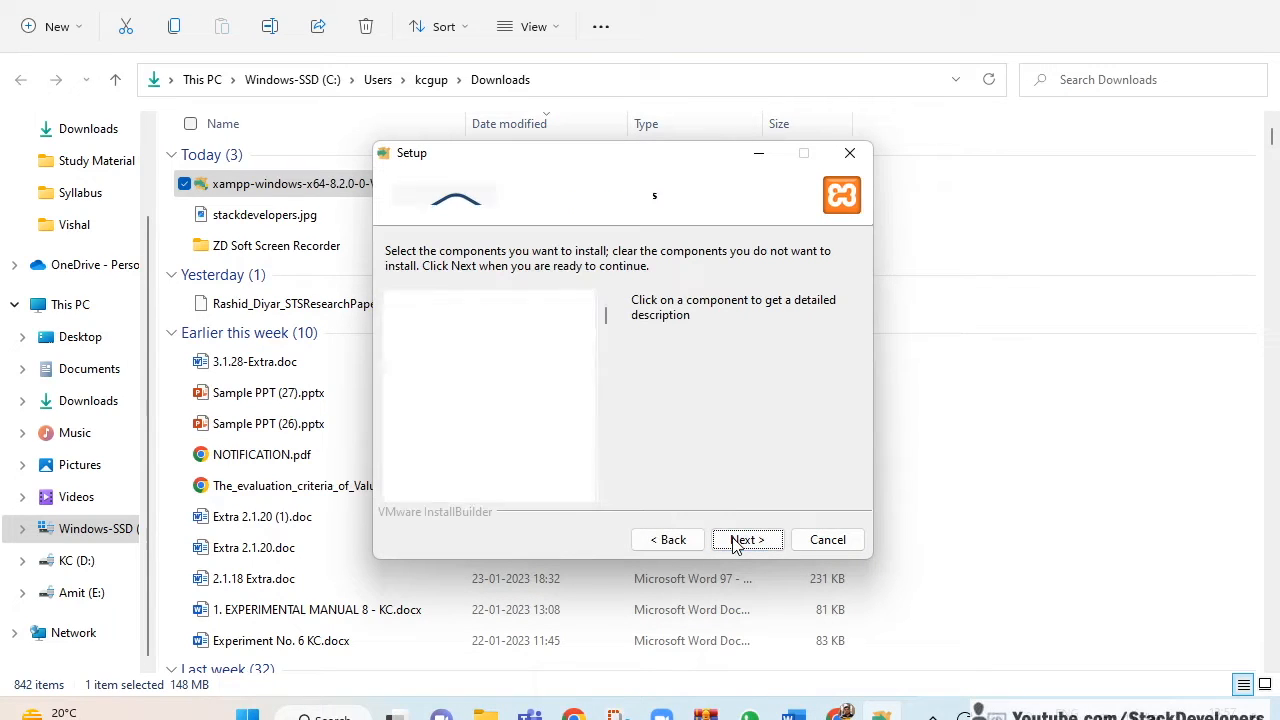
pyautogui.click(748, 540)
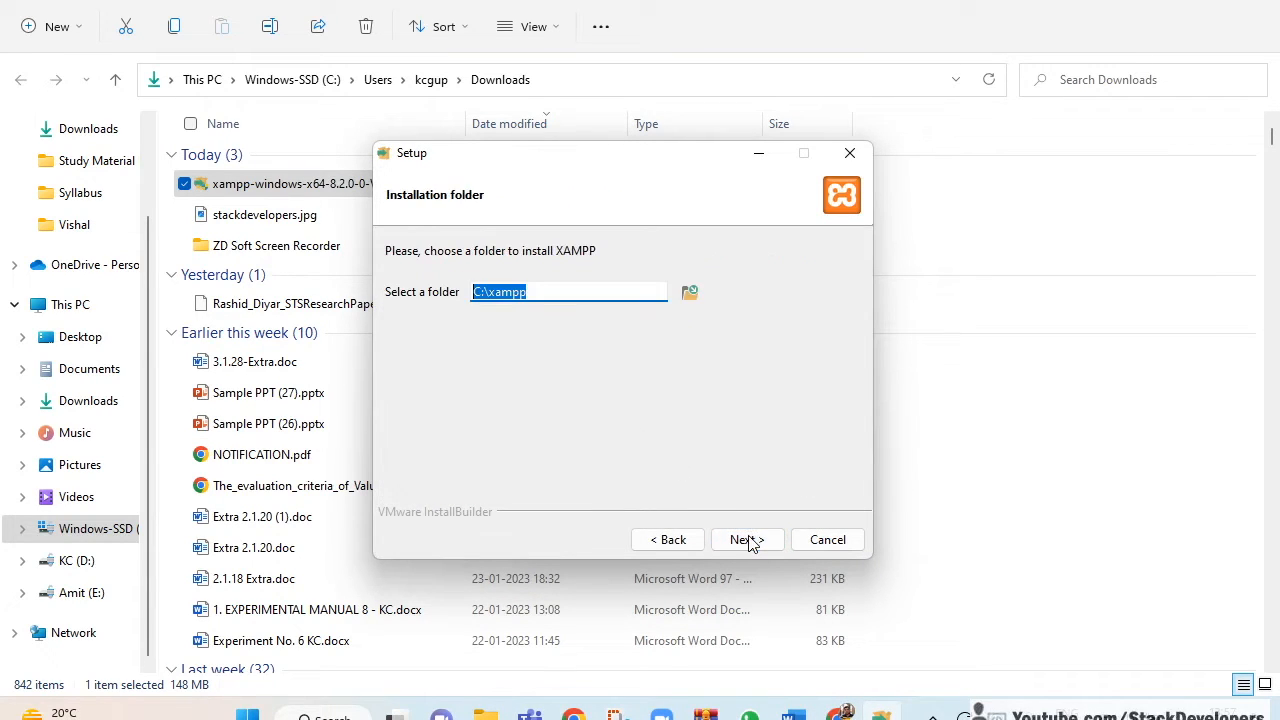
# Check in File Explorer that drive E is empty and set the XAMPP installation folder to e:\xampp
pyautogui.click(481, 292)
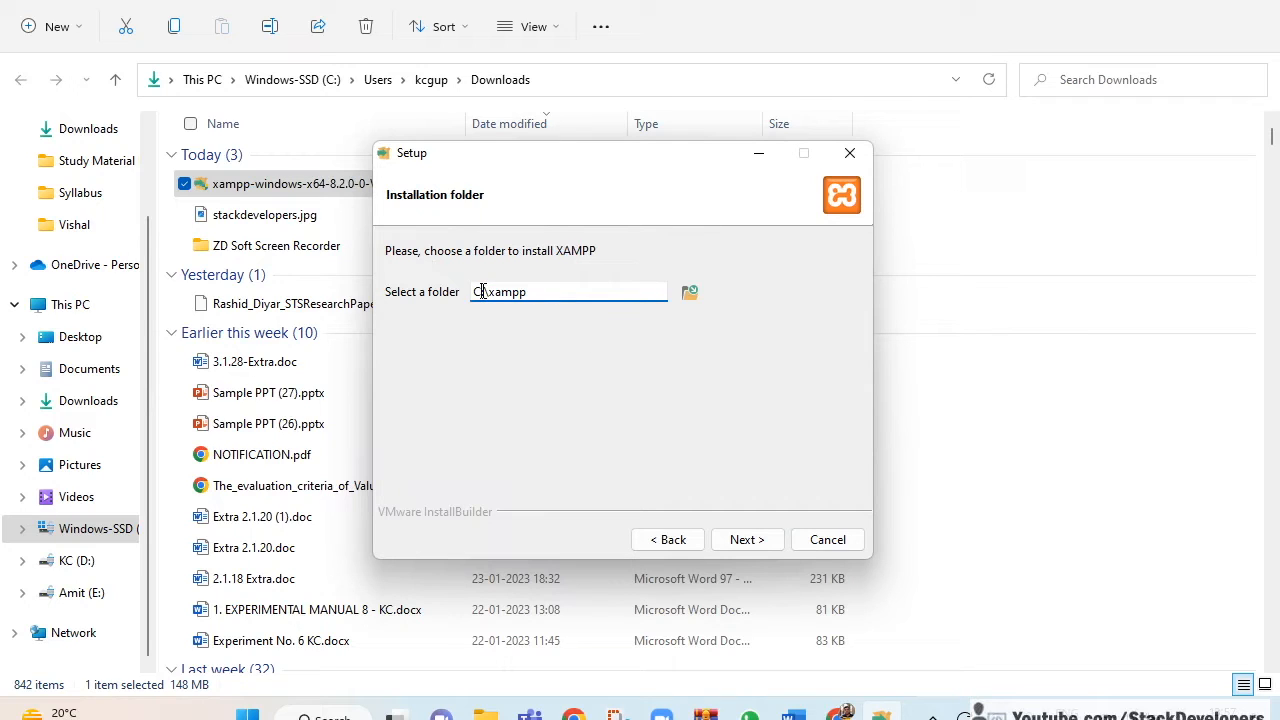
pyautogui.moveTo(482, 292); pyautogui.dragTo(472, 292)
pyautogui.click(485, 714)
pyautogui.click(375, 582)
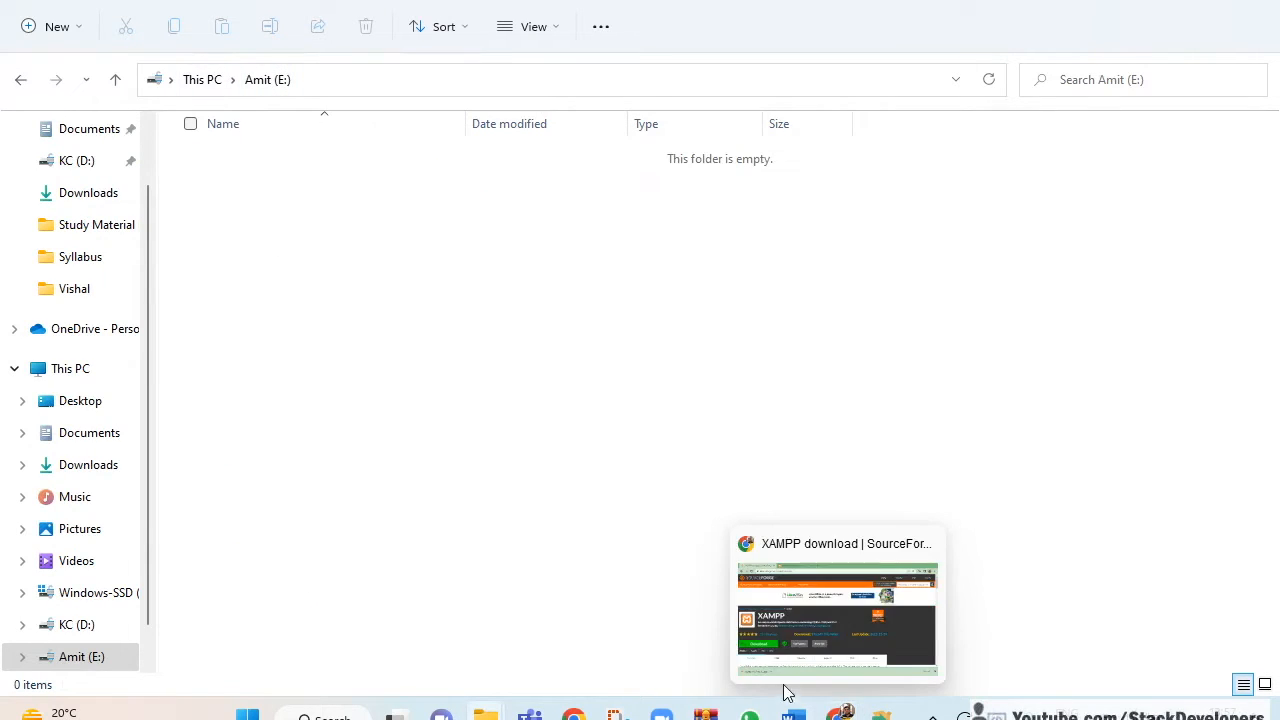
pyautogui.click(881, 714)
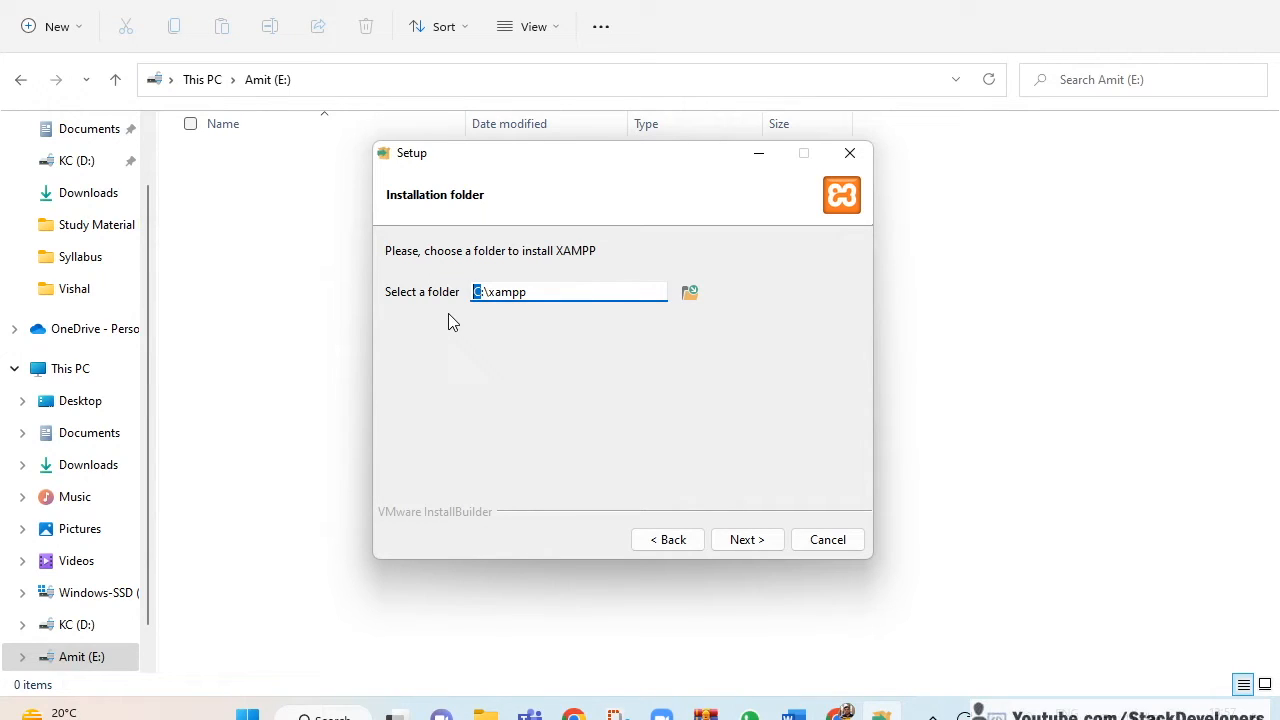
pyautogui.write('e')
pyautogui.click(751, 541)
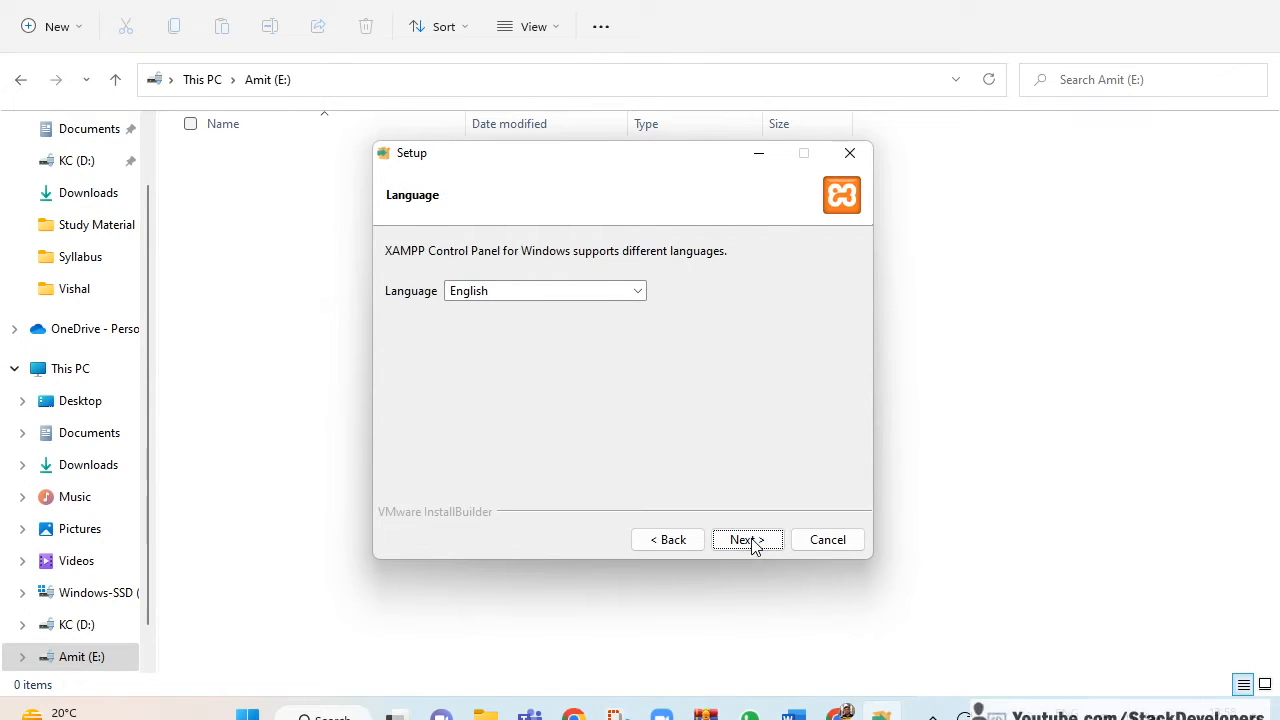
# Keep English as the XAMPP Control Panel language and start the installation
pyautogui.click(601, 289)
pyautogui.click(602, 290)
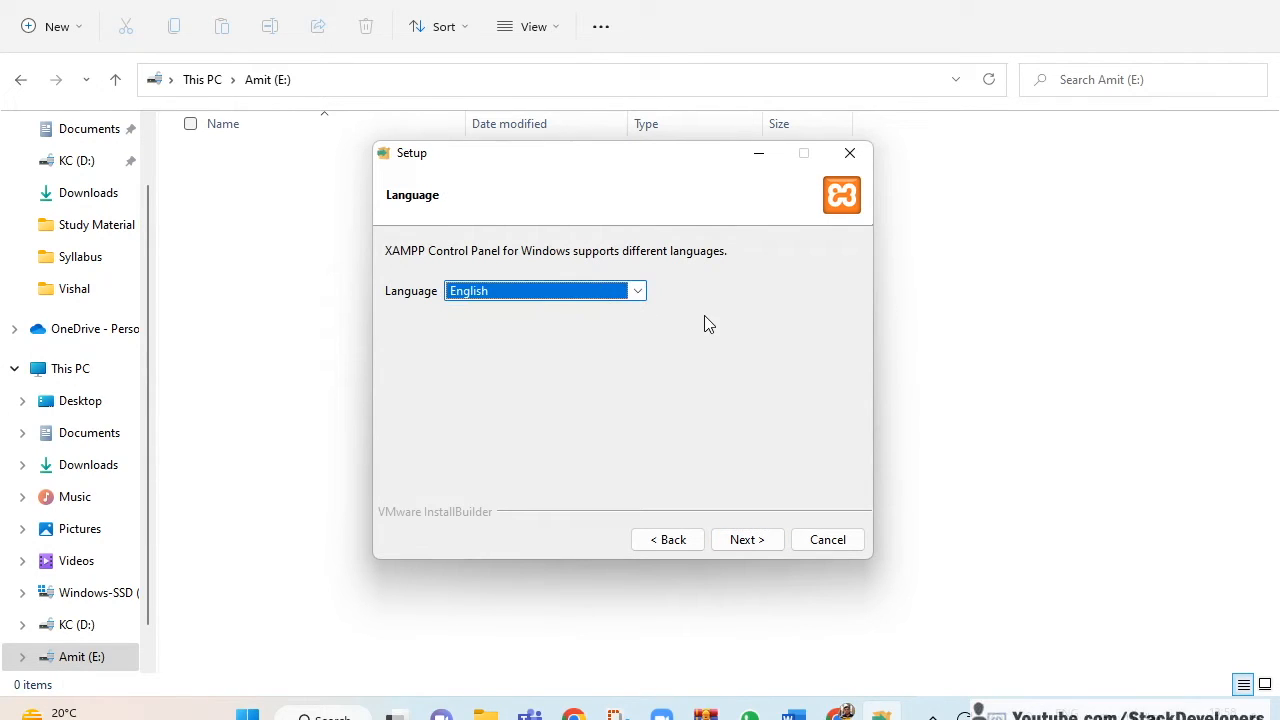
pyautogui.click(765, 540)
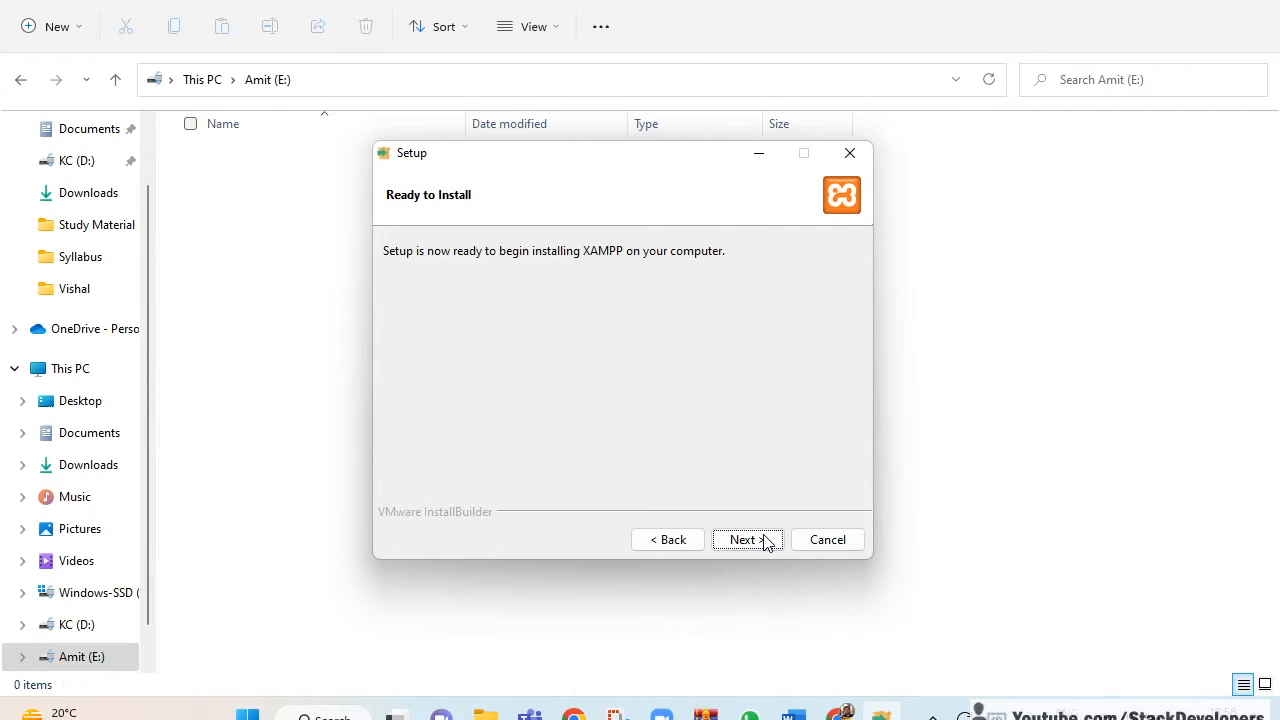
pyautogui.click(765, 540)
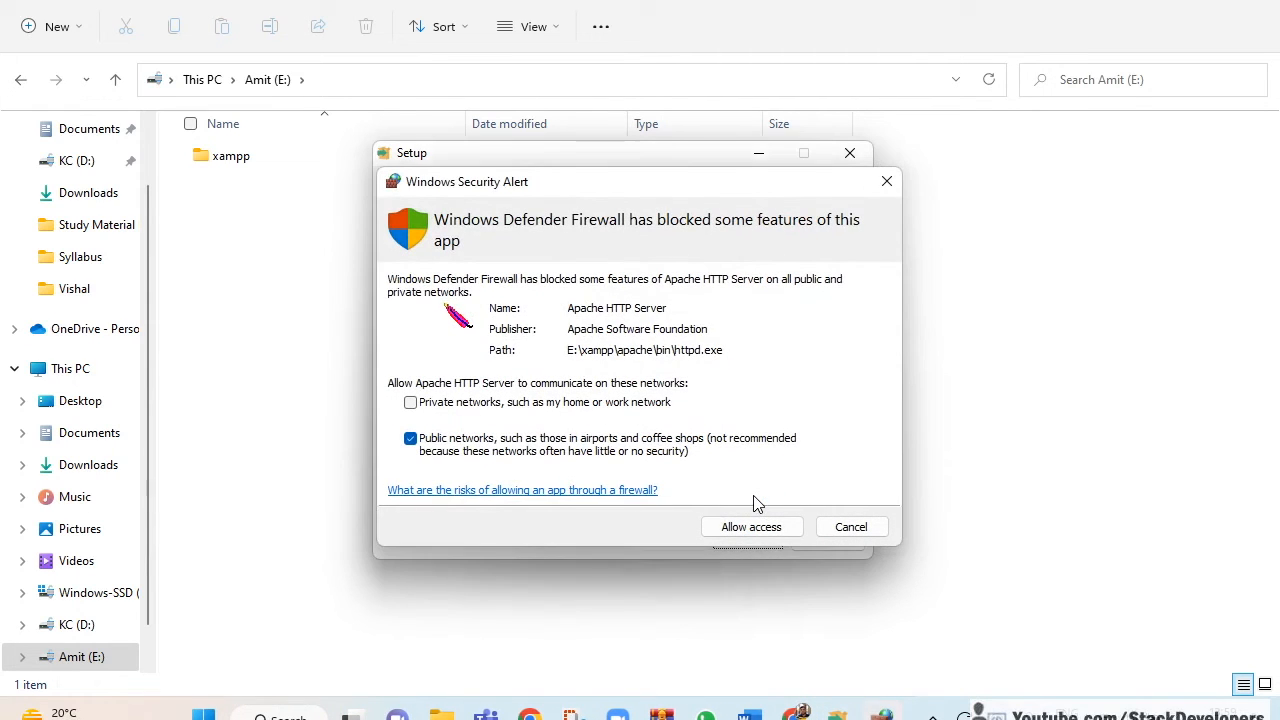
# Allow Apache HTTP Server on private and public networks and finish the setup with the Control Panel set to start
pyautogui.click(411, 404)
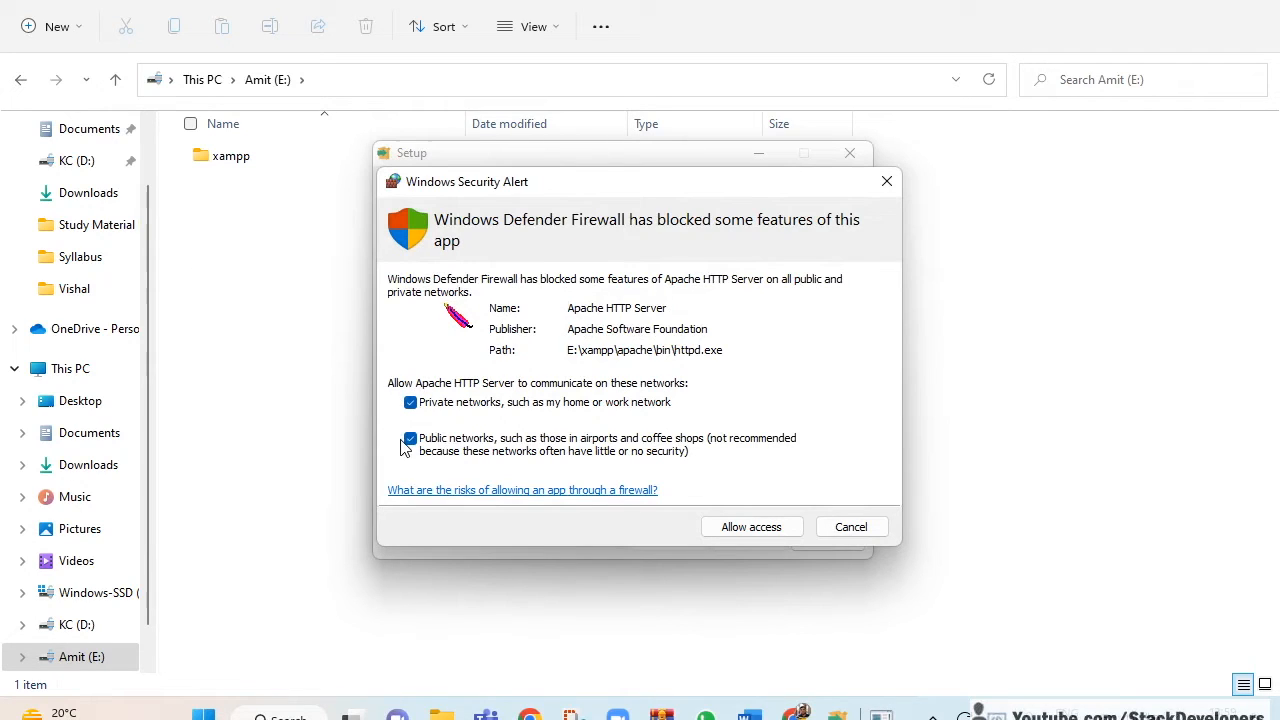
pyautogui.click(751, 526)
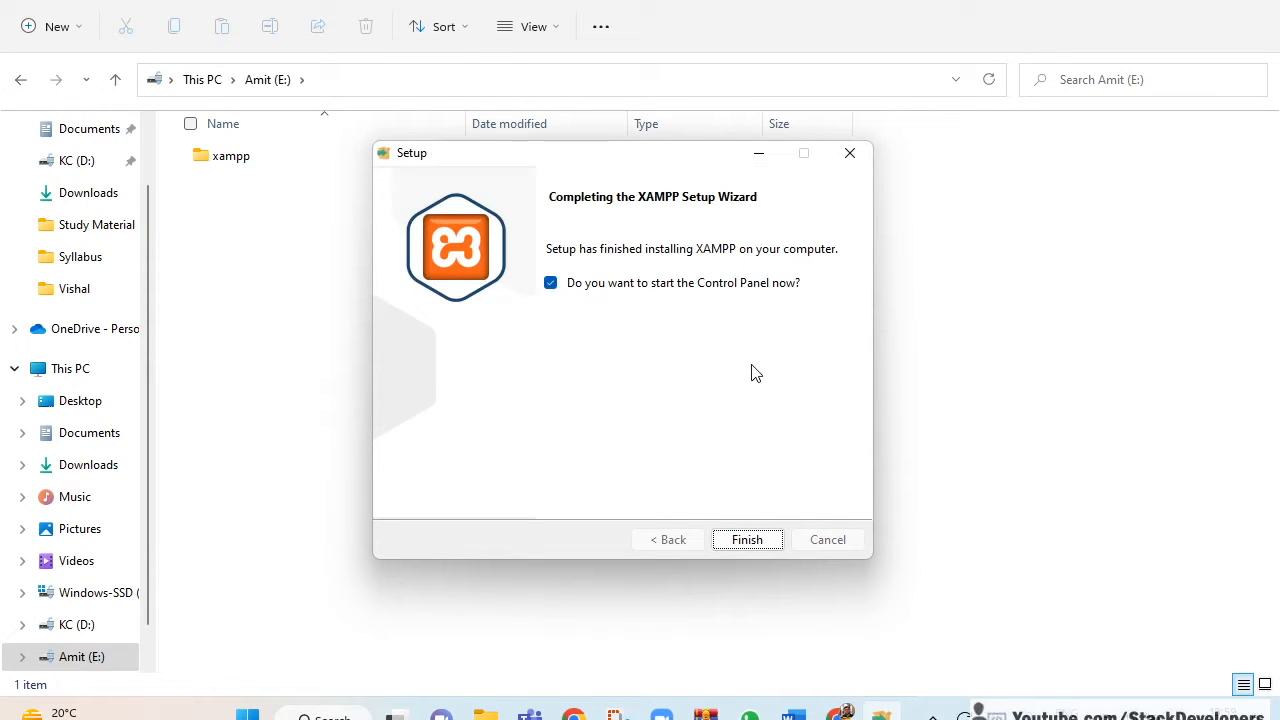
pyautogui.click(747, 541)
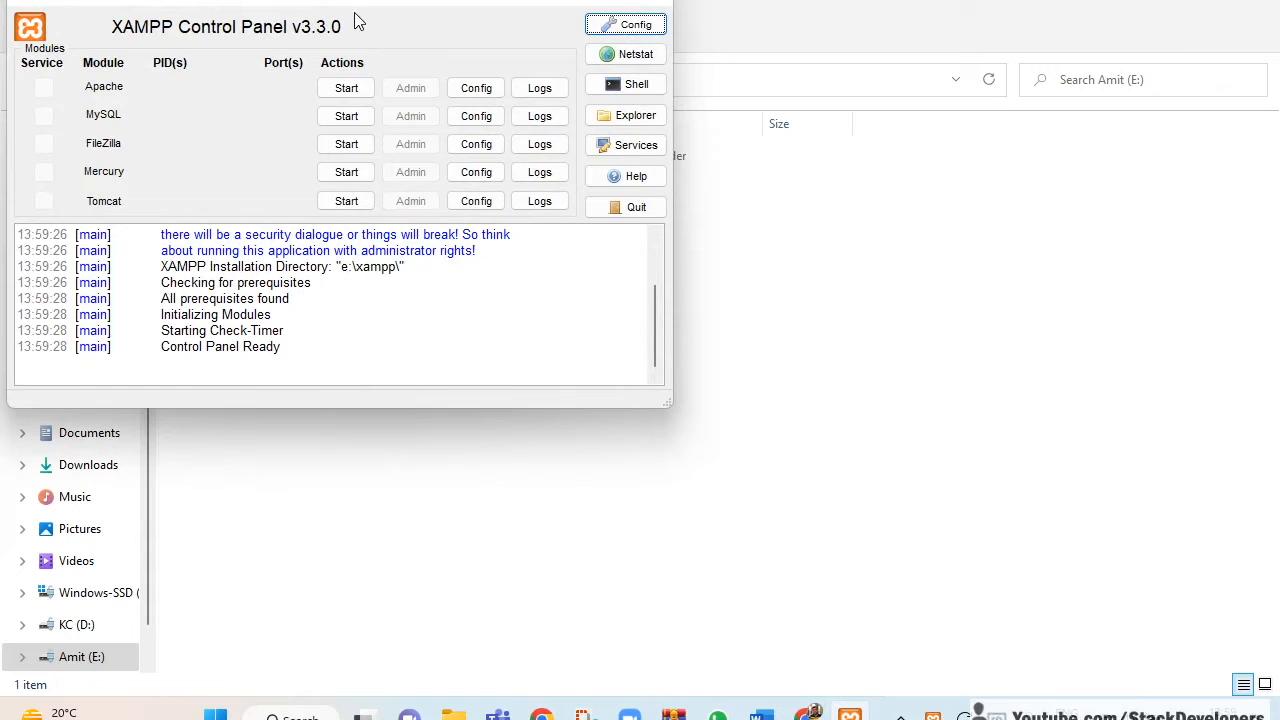
# Start the Apache and MySQL modules and allow mysqld.exe through the firewall on private and public networks
pyautogui.click(346, 89)
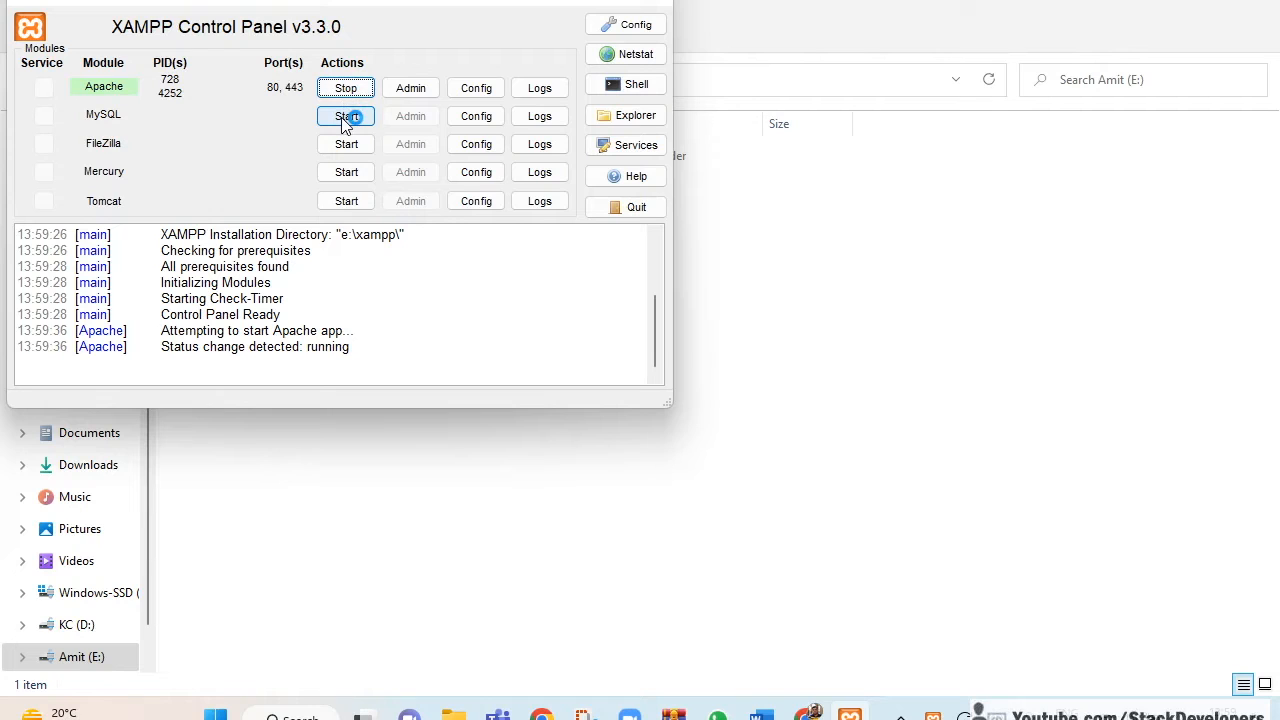
pyautogui.click(346, 117)
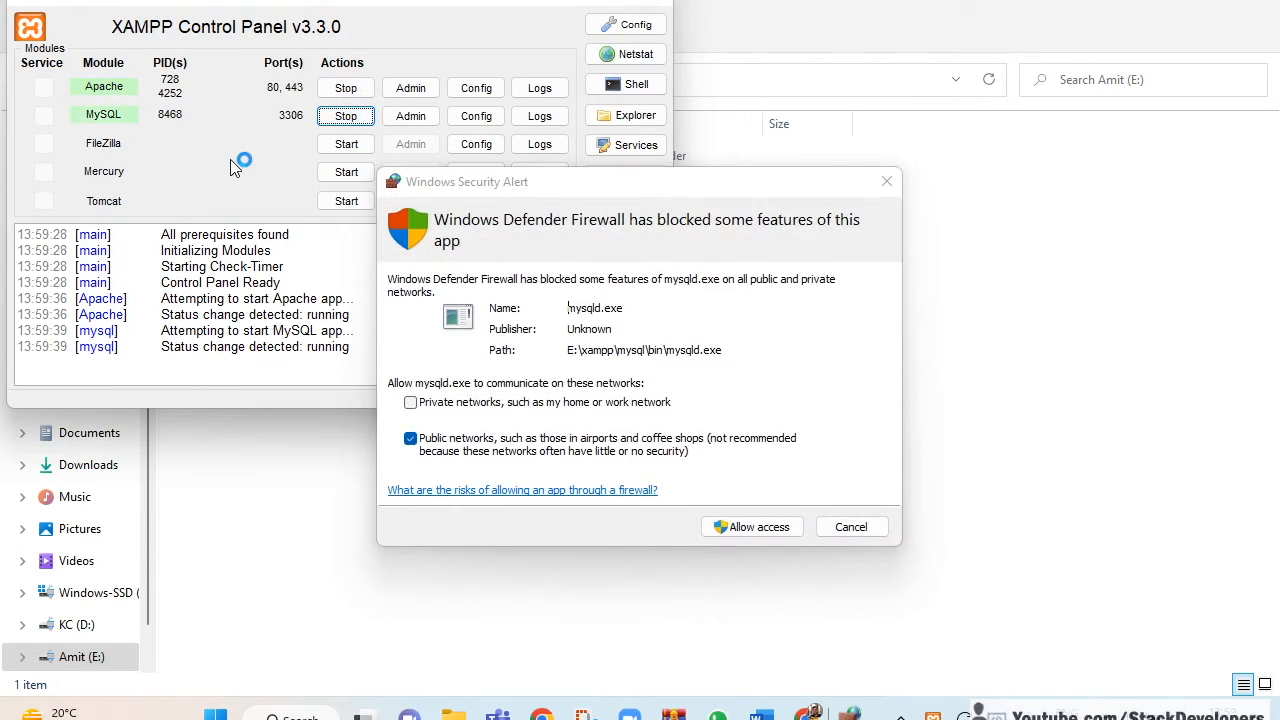
pyautogui.click(410, 402)
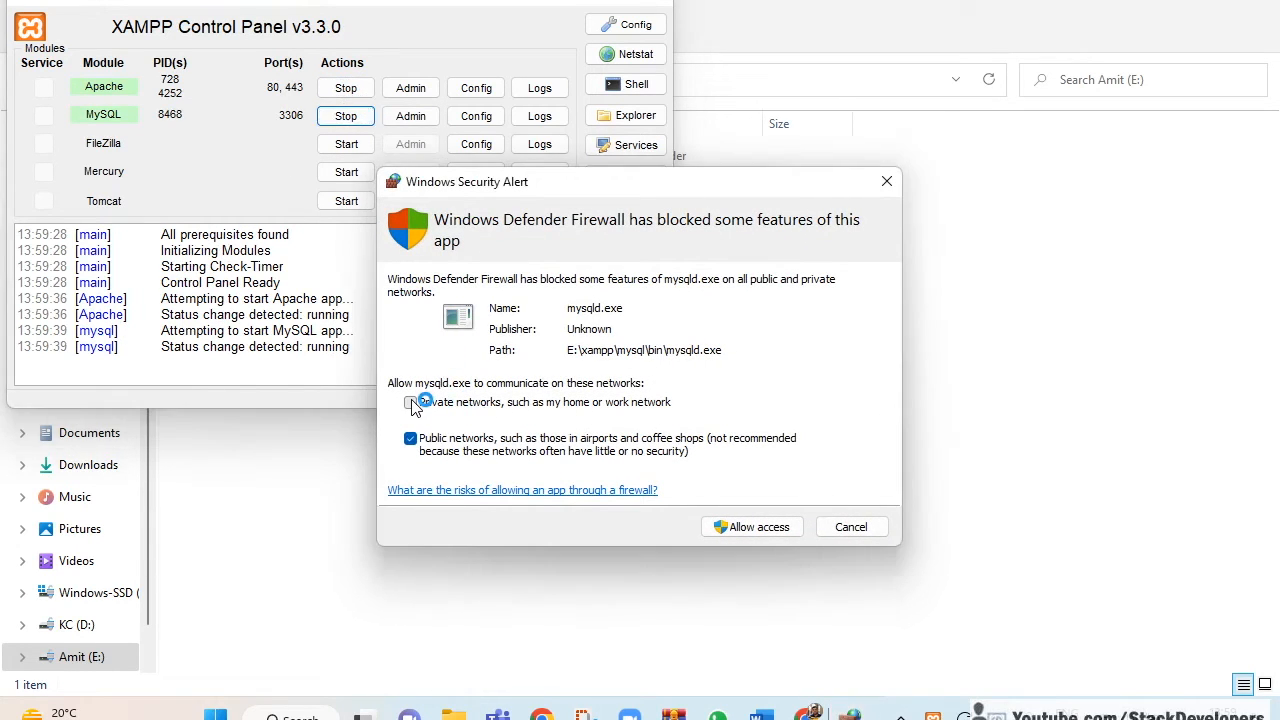
pyautogui.click(763, 528)
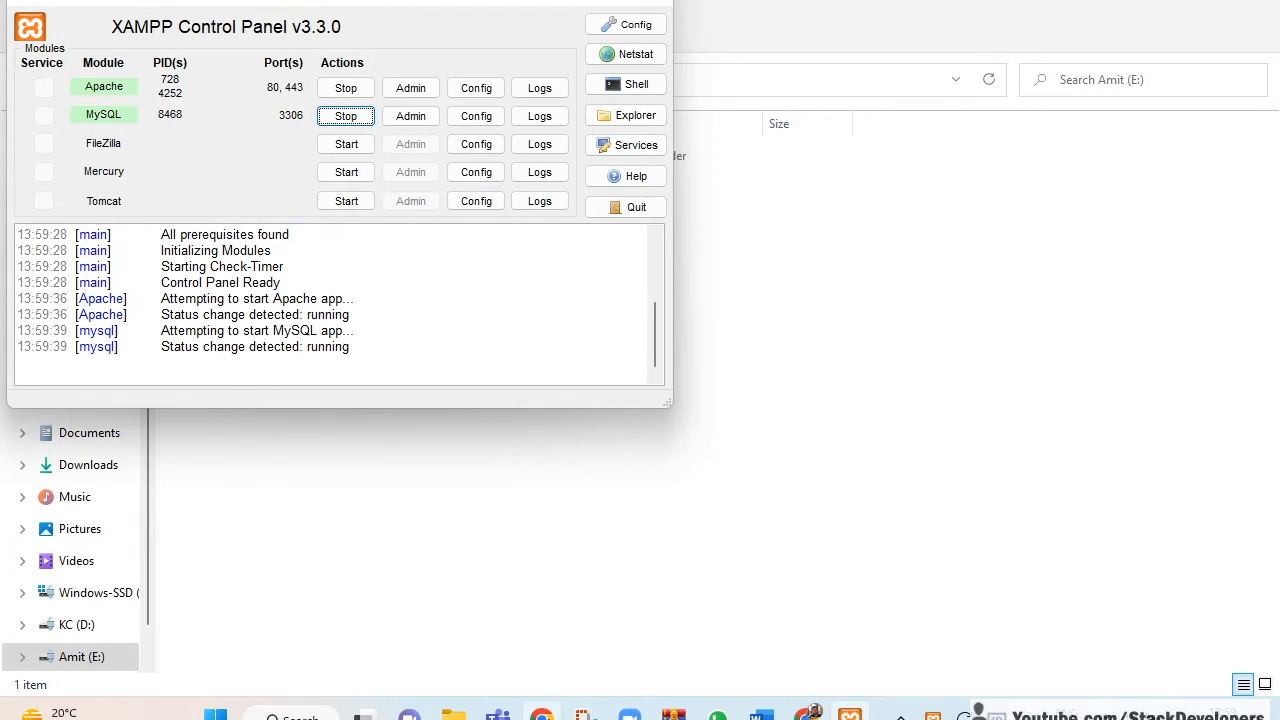
# Switch to Chrome and open localhost in a new tab
pyautogui.click(806, 712)
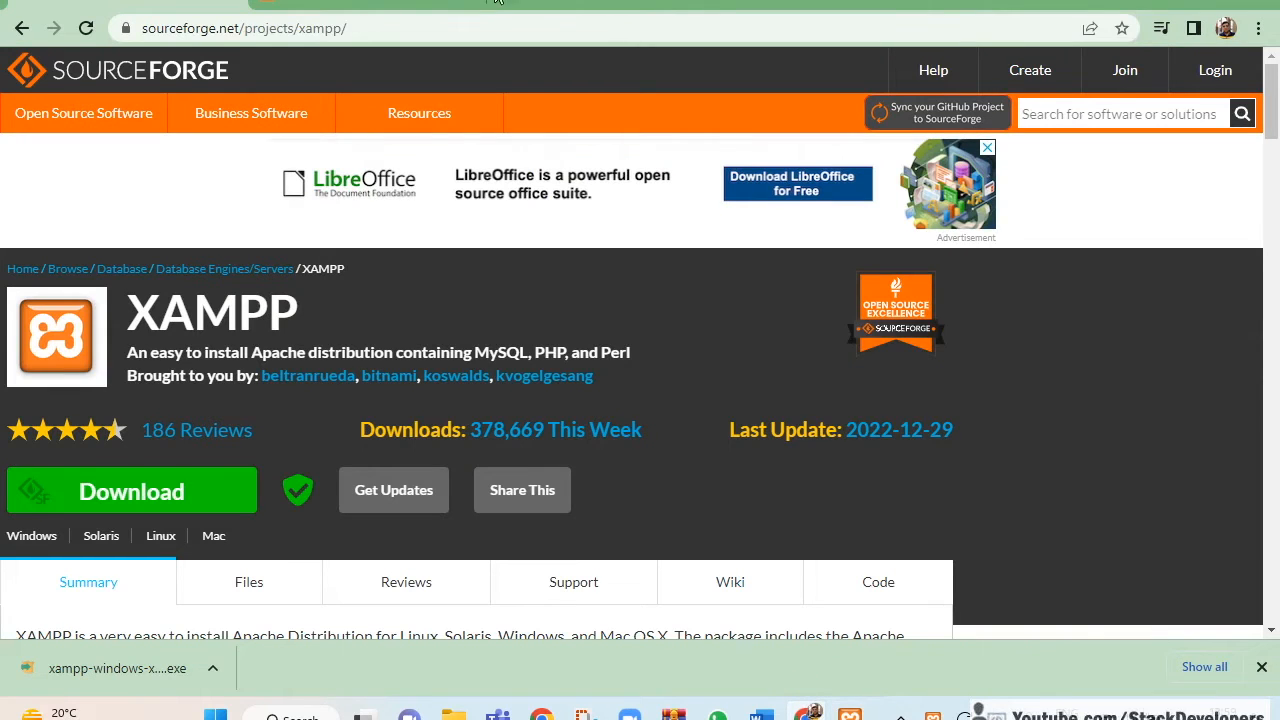
pyautogui.click(500, 3)
pyautogui.write('lo')
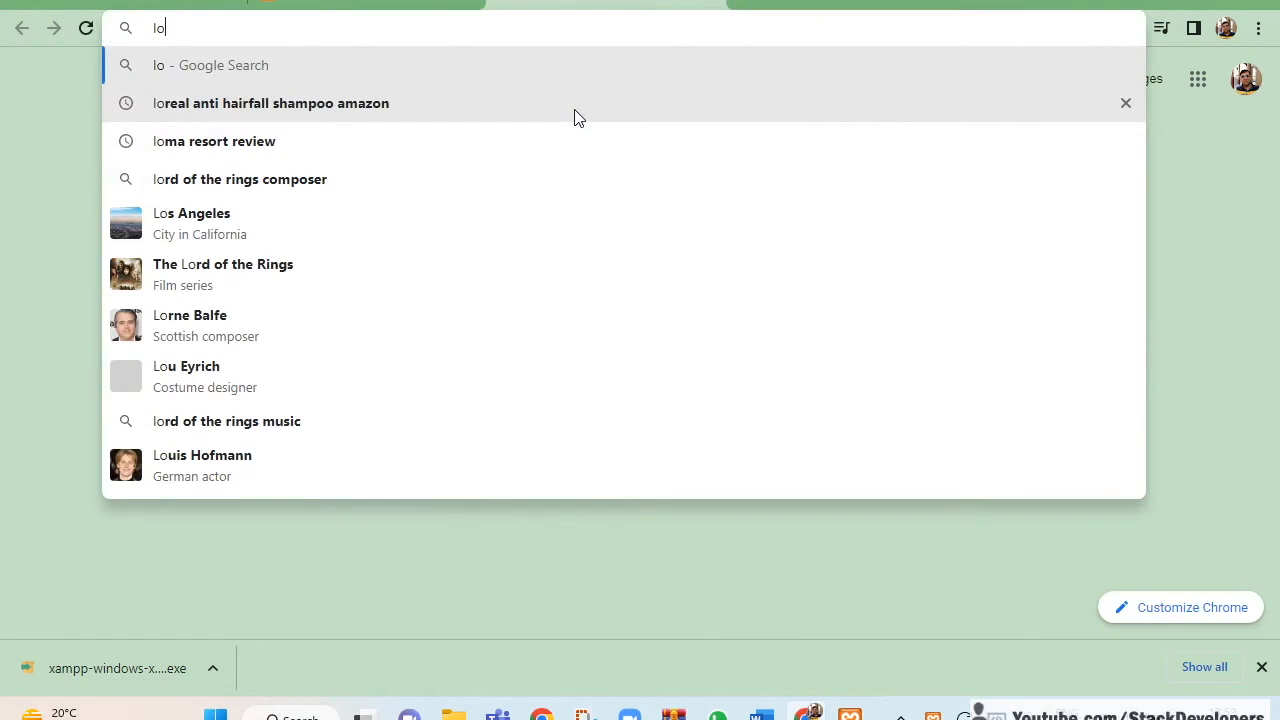
pyautogui.write('cal')
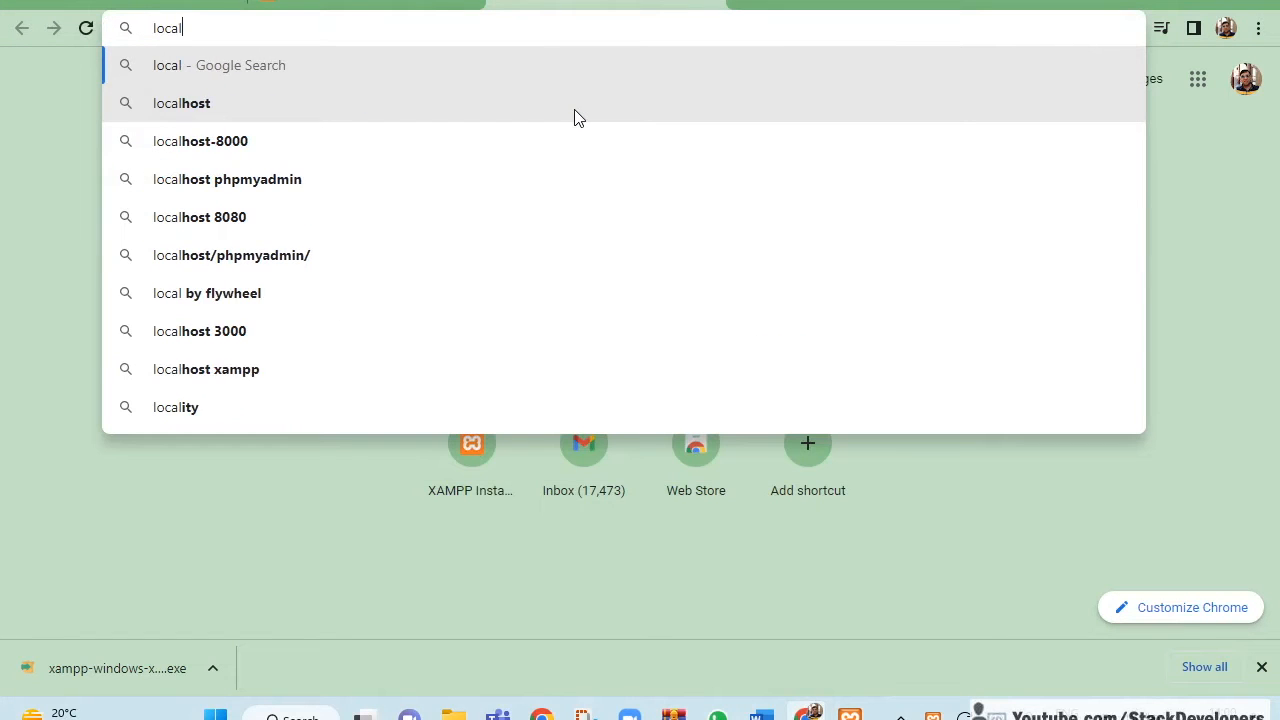
pyautogui.write('host')
pyautogui.press('Return')
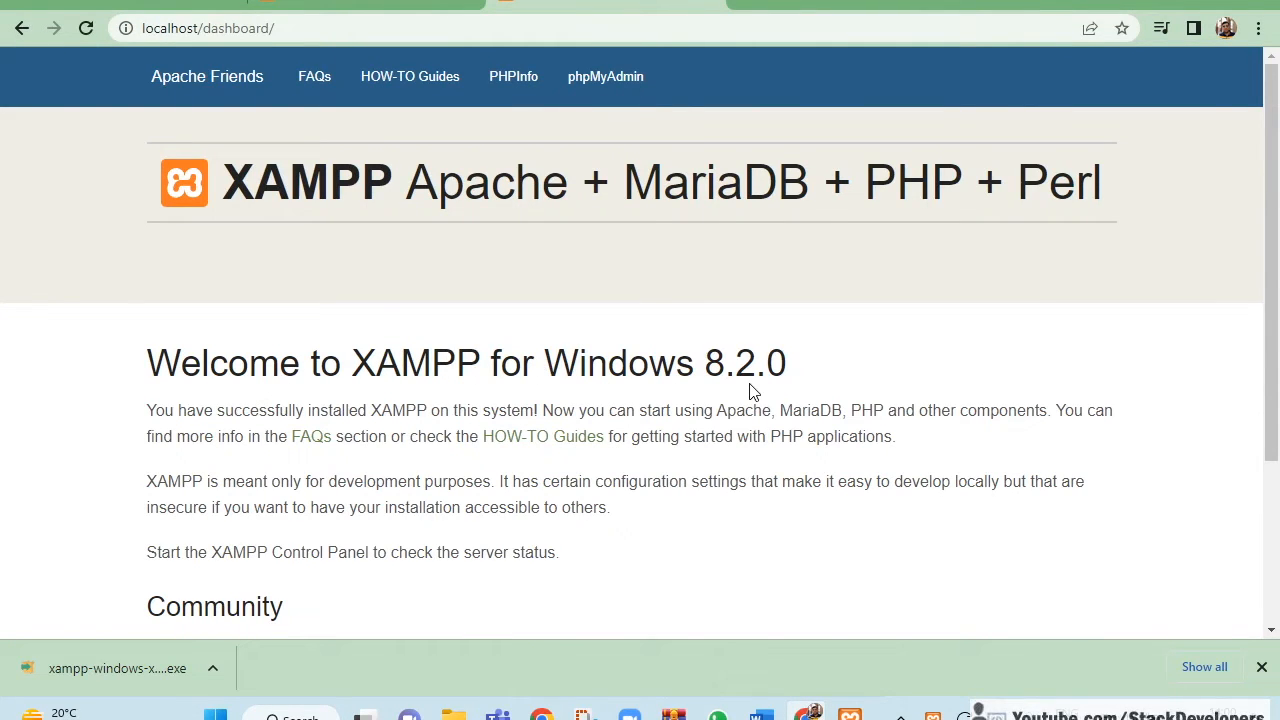
# Check the PHP version on the dashboard's PHPInfo page and open phpMyAdmin from the XAMPP dashboard
pyautogui.click(514, 82)
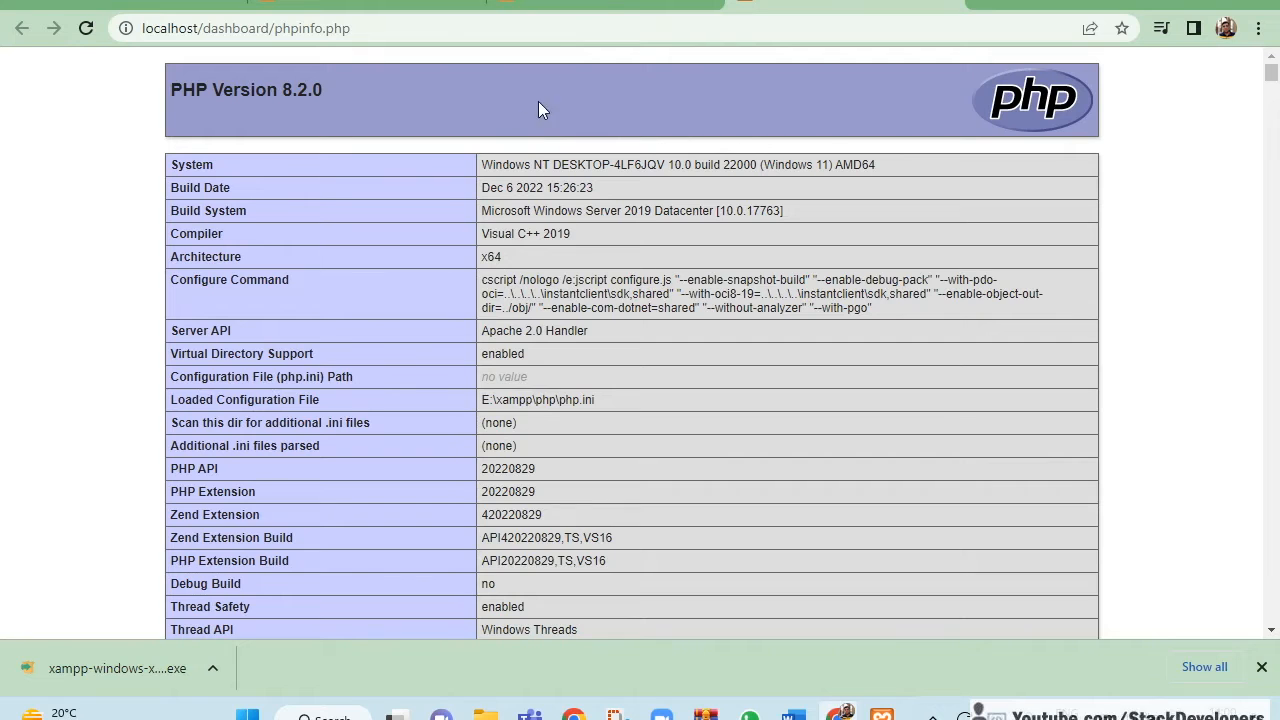
pyautogui.click(600, 5)
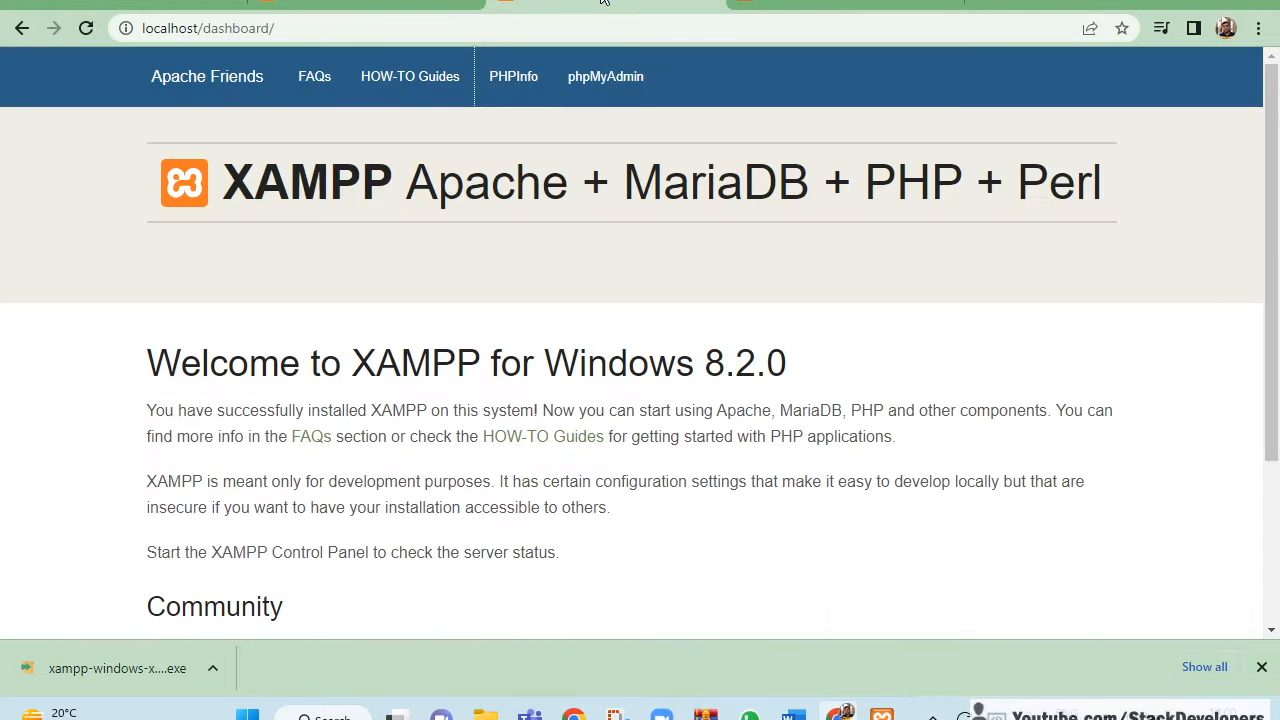
pyautogui.click(810, 8)
pyautogui.click(620, 8)
pyautogui.click(578, 80)
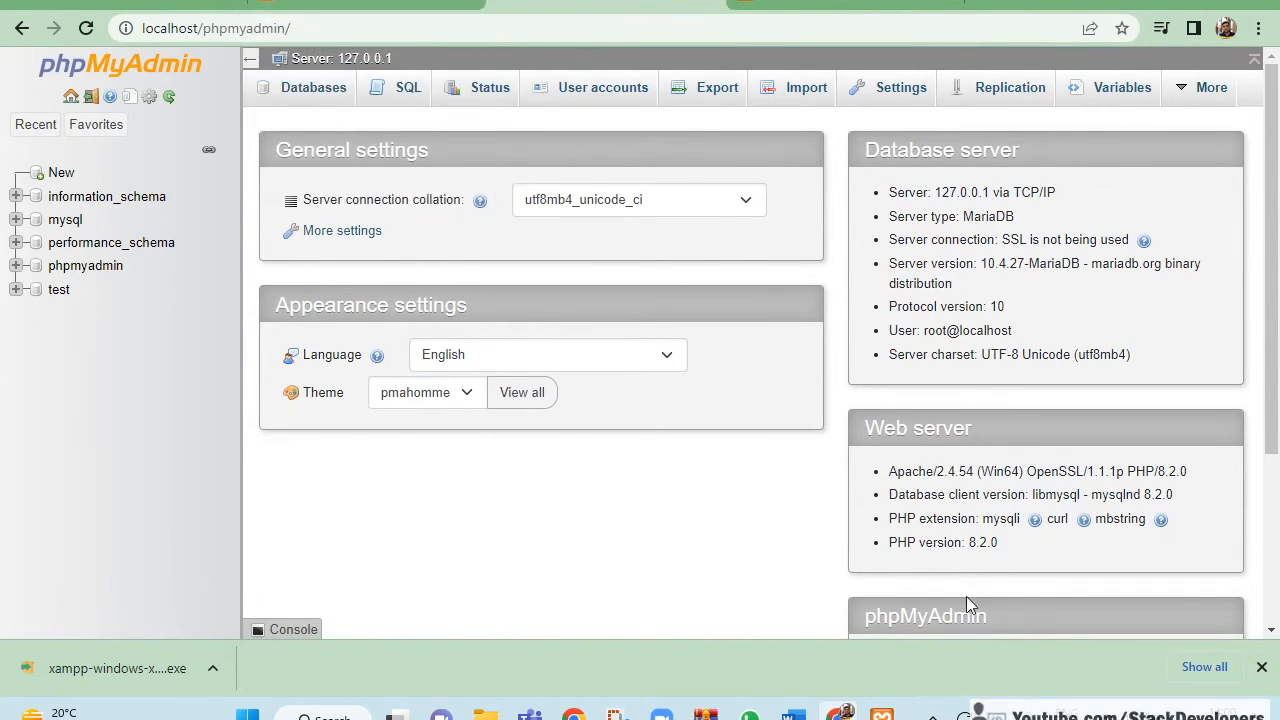
# Switch to Word and review the "Install Xampp" and "Update Xampp (without losing data)" notes
pyautogui.click(779, 709)
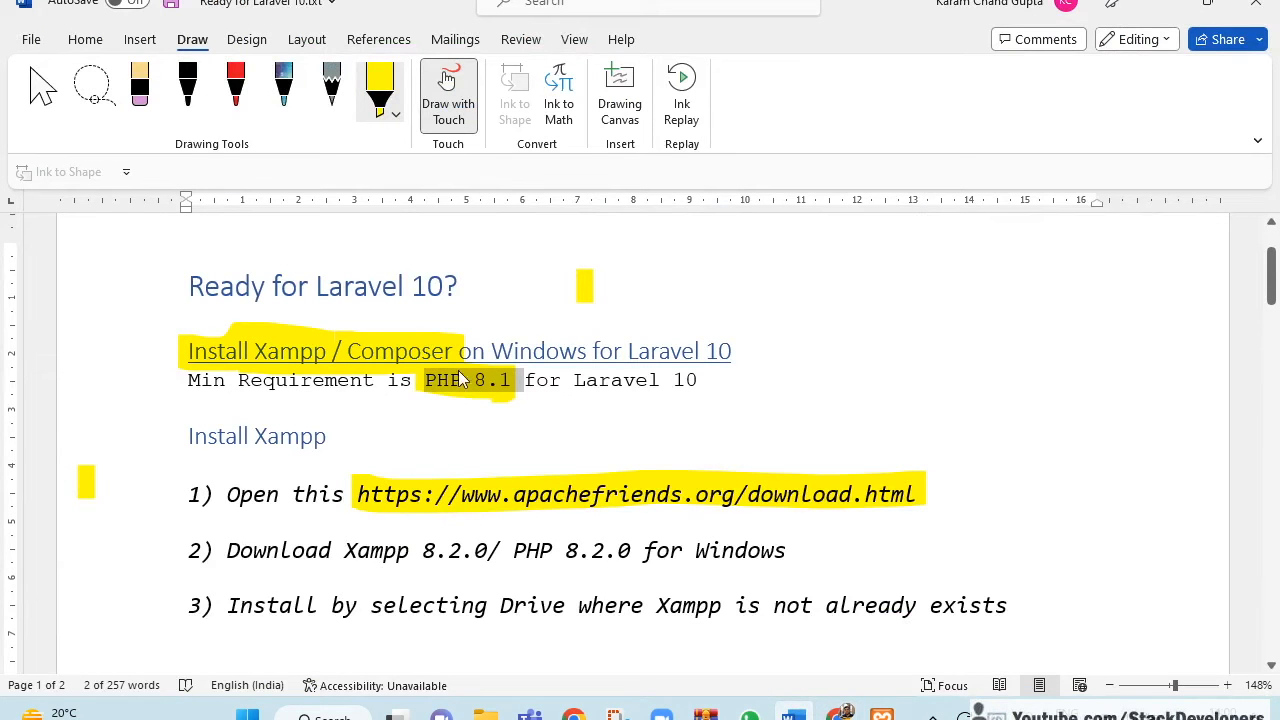
pyautogui.scroll(-3, 505, 398)
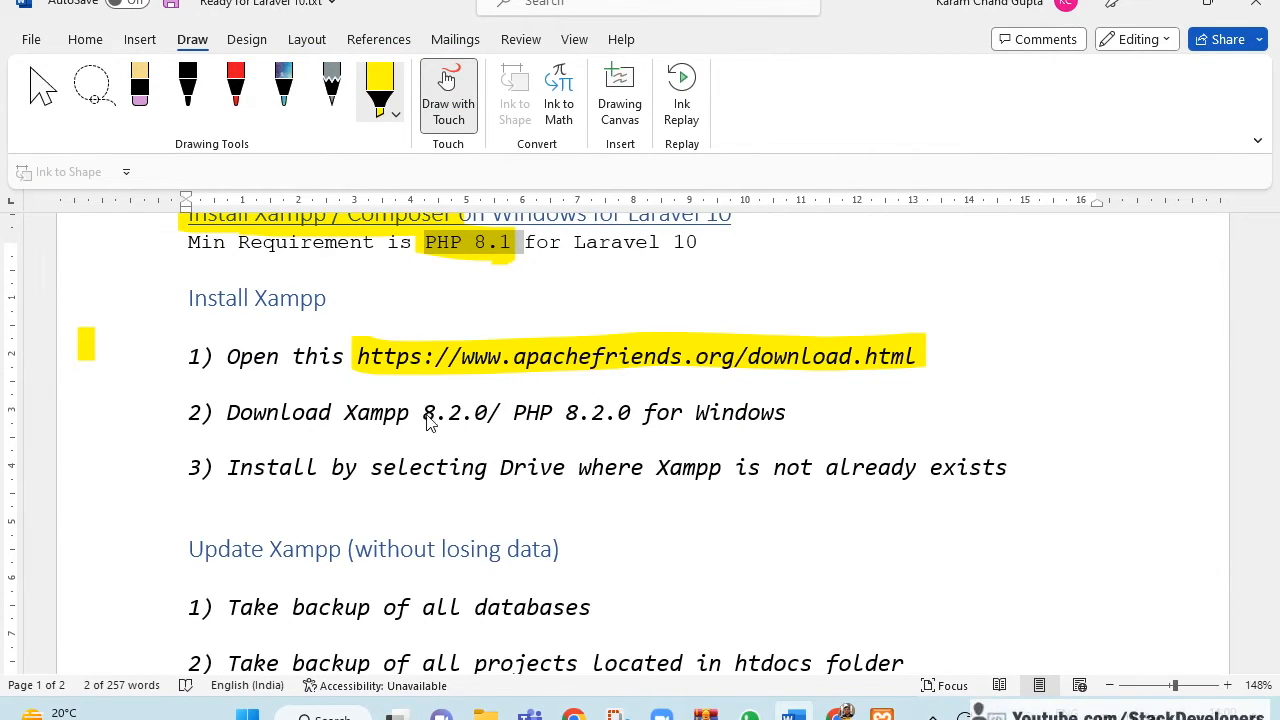
pyautogui.scroll(-3, 500, 425)
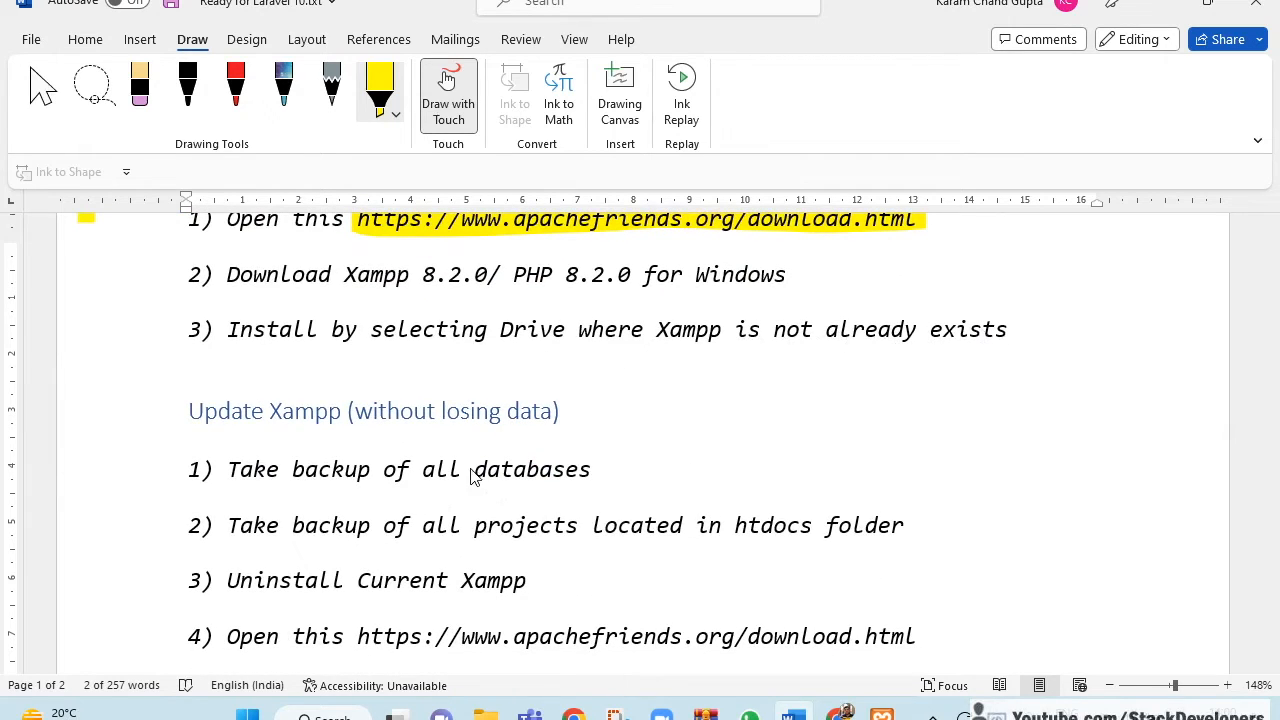
pyautogui.scroll(-3, 530, 495)
pyautogui.scroll(3, 473, 476)
# Switch to File Explorer to view the xampp folder on drive E, and return to the update notes in Word
pyautogui.click(486, 713)
pyautogui.click(409, 615)
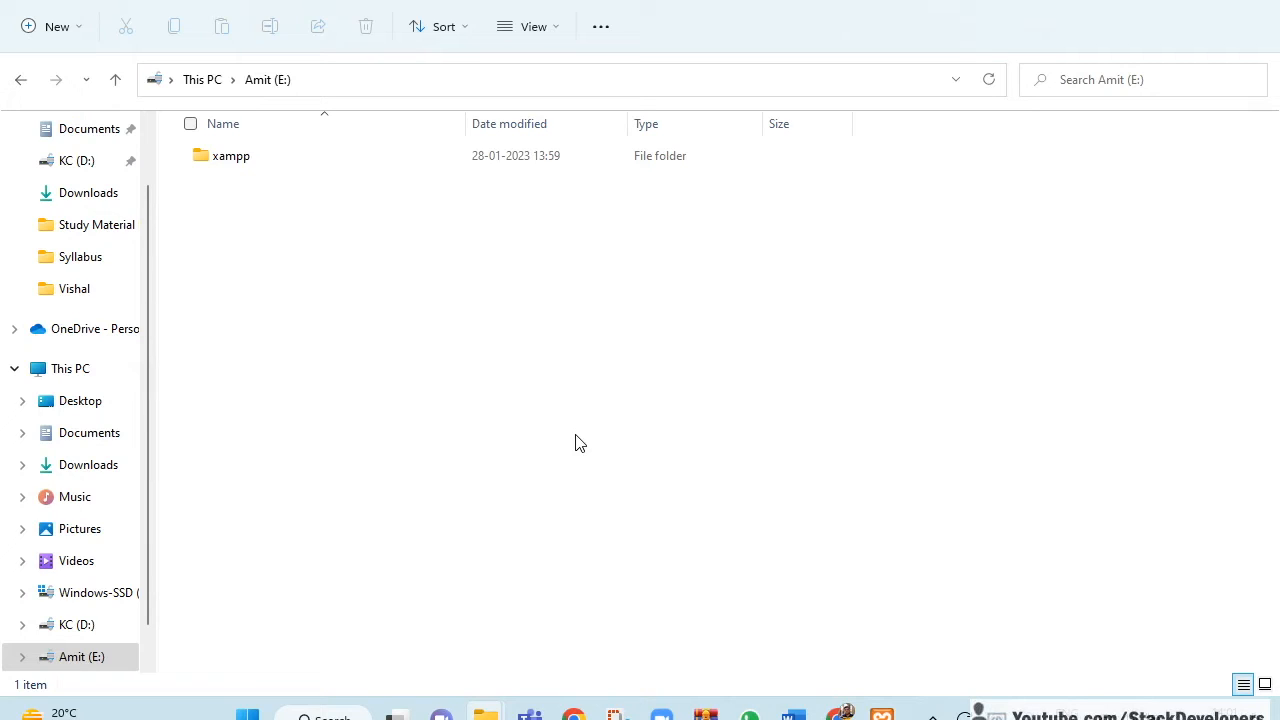
pyautogui.hotkey('alt', 'Tab')
pyautogui.scroll(-3, 576, 441)
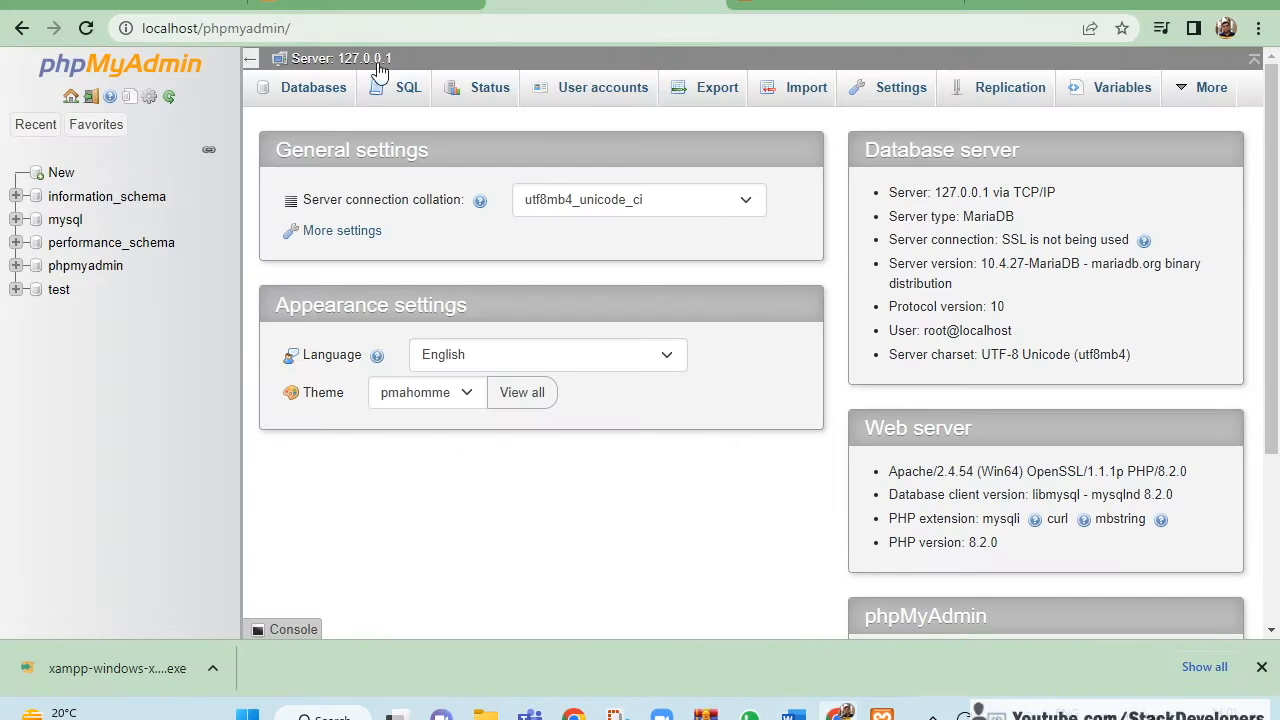
# In phpMyAdmin, open the test database's export page, and export the performance_schema database with the Quick method in SQL format
pyautogui.click(59, 290)
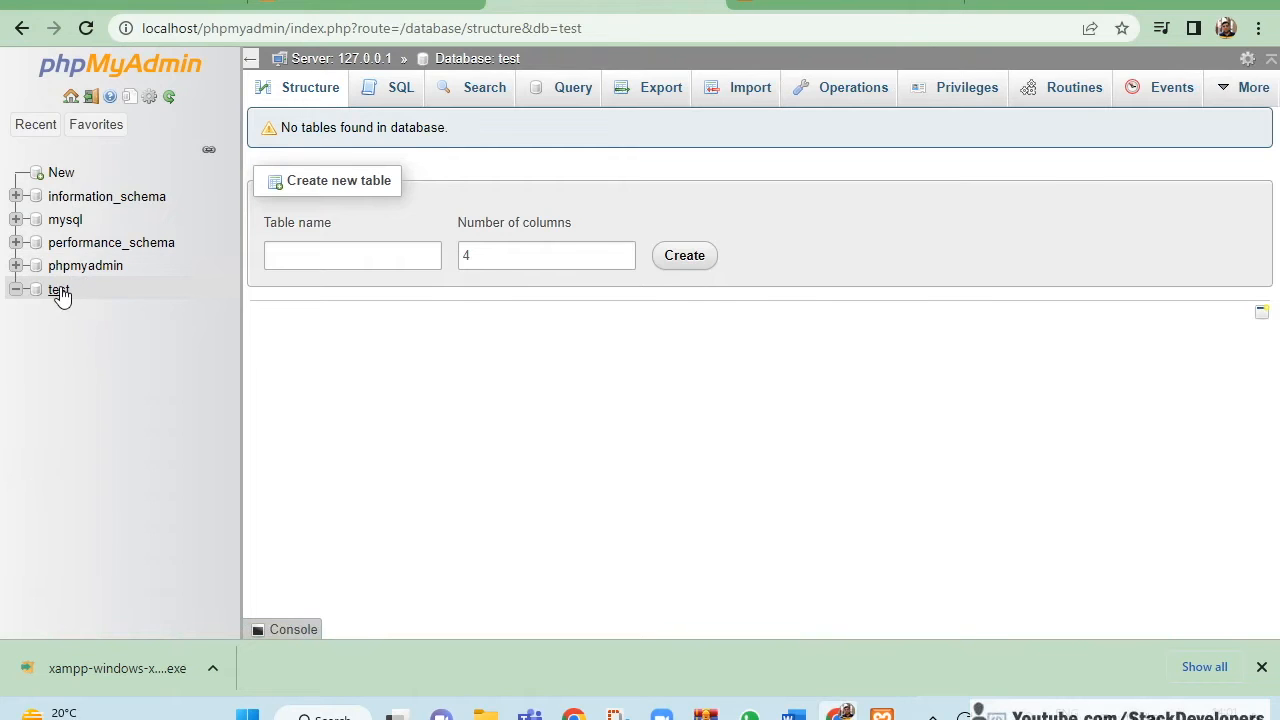
pyautogui.click(659, 97)
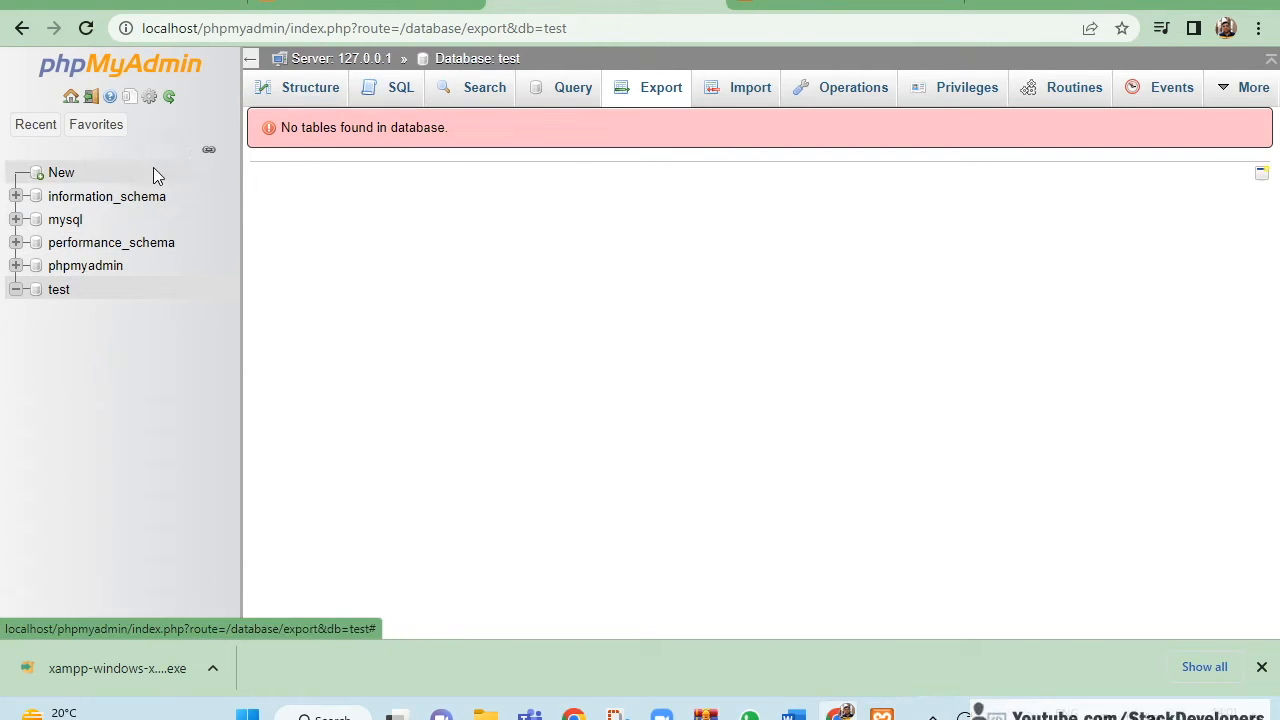
pyautogui.click(82, 248)
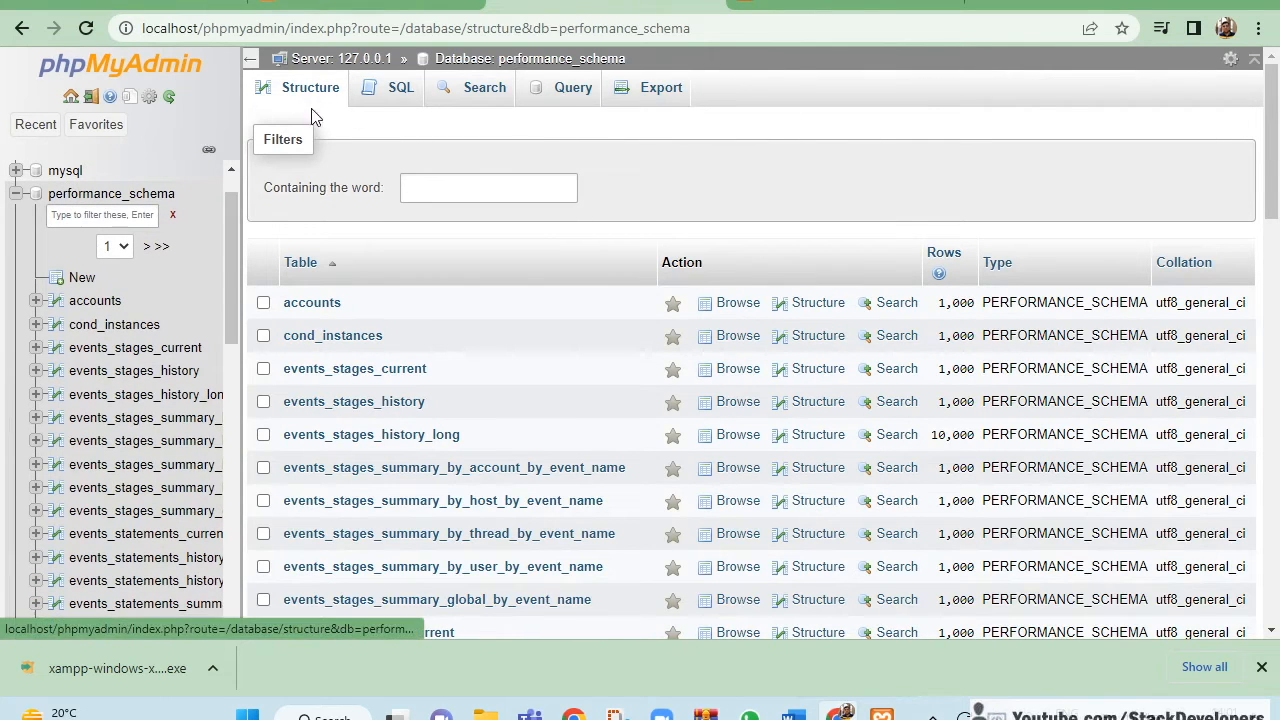
pyautogui.click(661, 91)
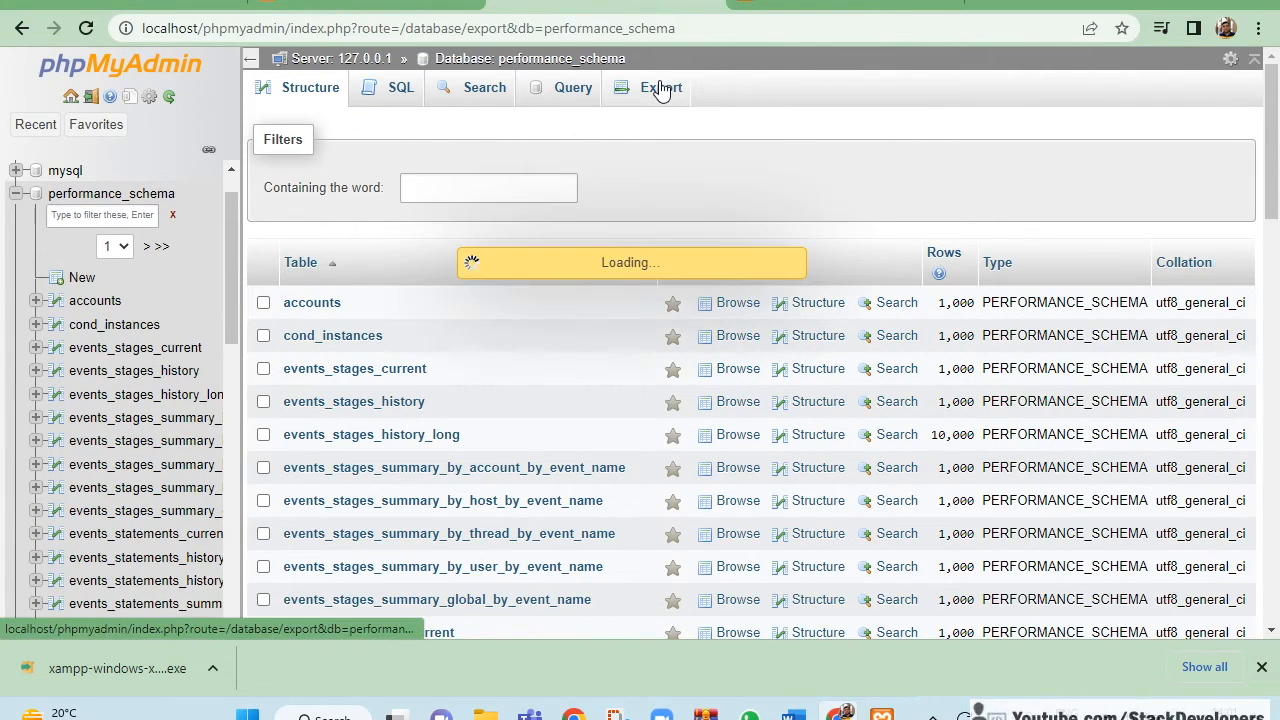
pyautogui.scroll(-1, 663, 105)
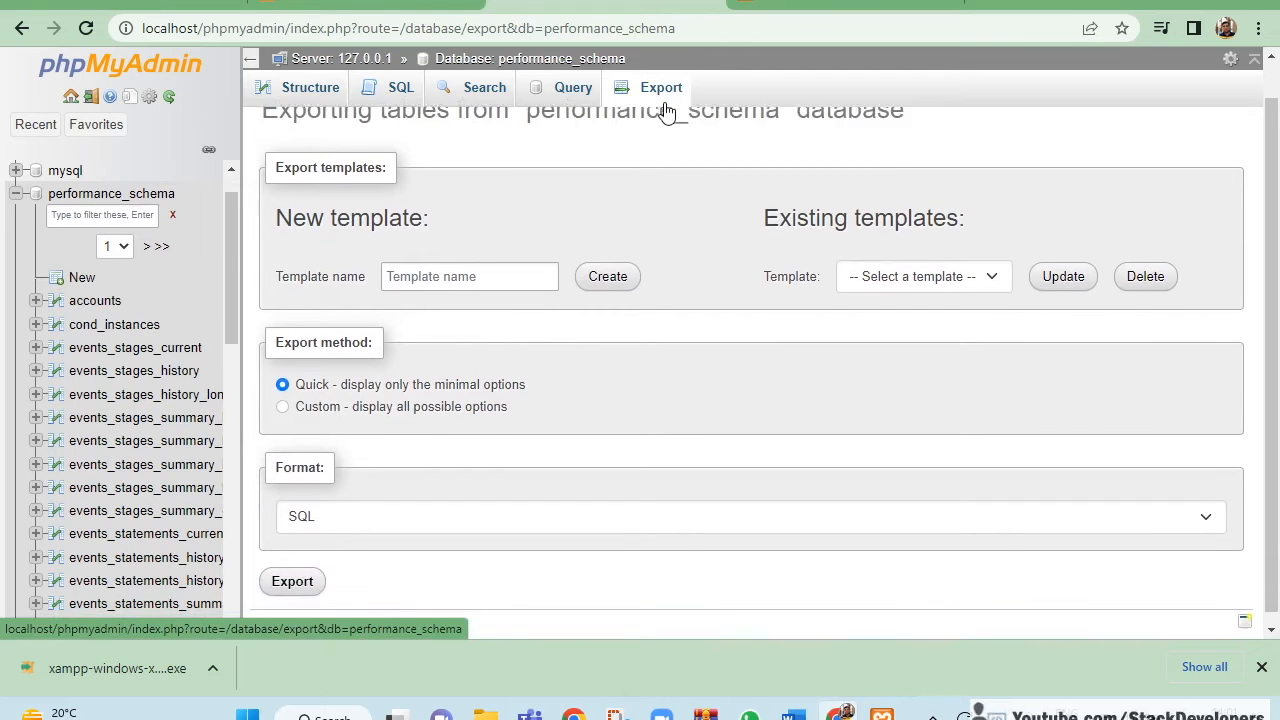
pyautogui.click(290, 588)
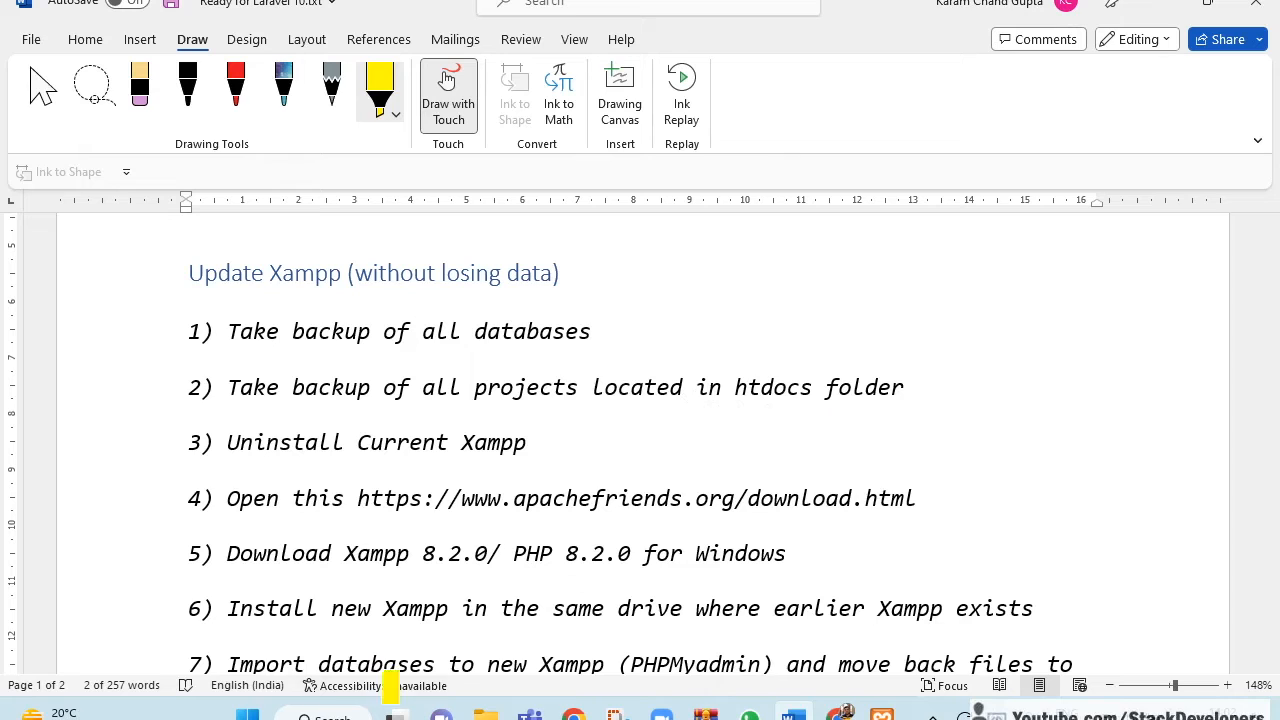
# Switch to File Explorer and open the htdocs folder inside the xampp folder on drive E
pyautogui.moveTo(486, 712)
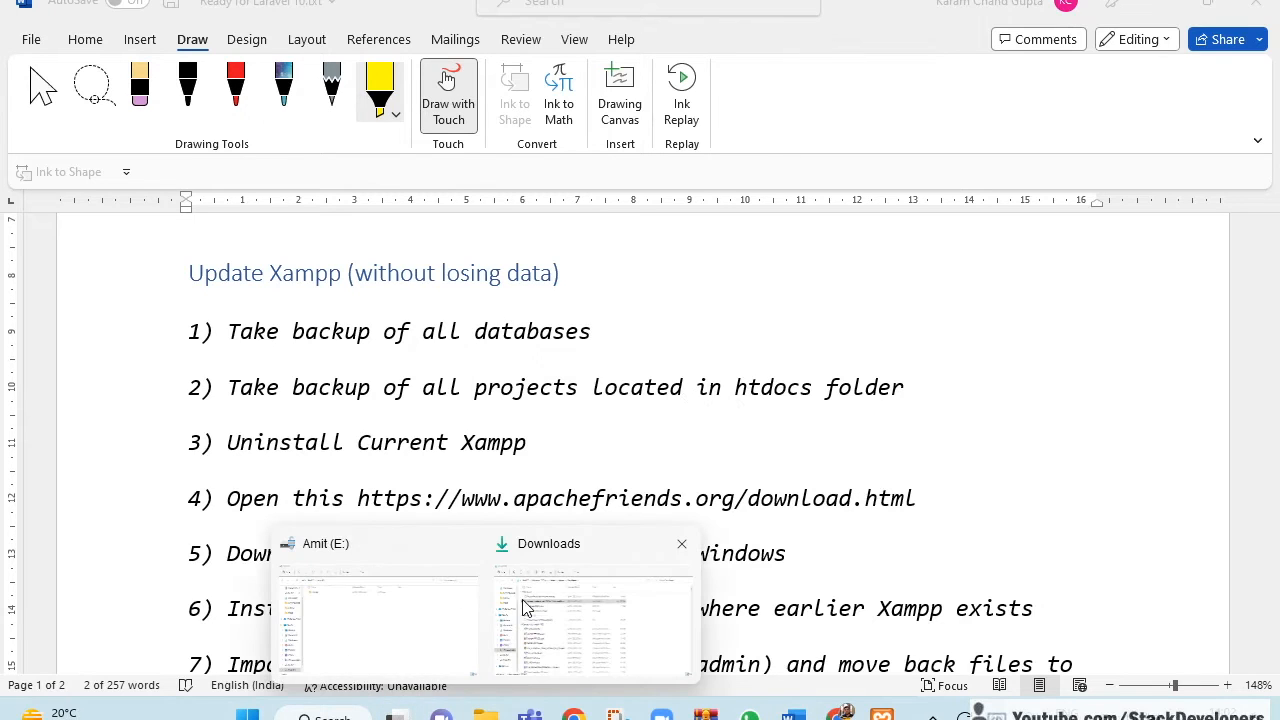
pyautogui.click(397, 620)
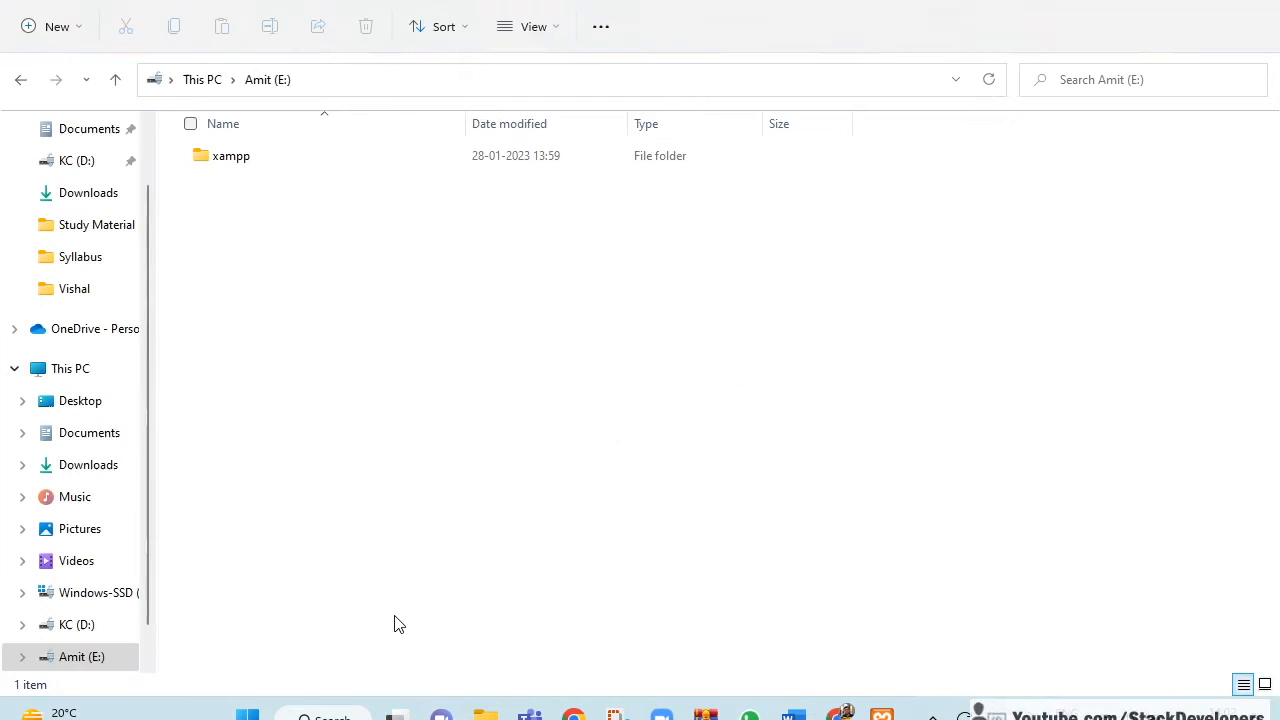
pyautogui.doubleClick(214, 160)
pyautogui.doubleClick(237, 309)
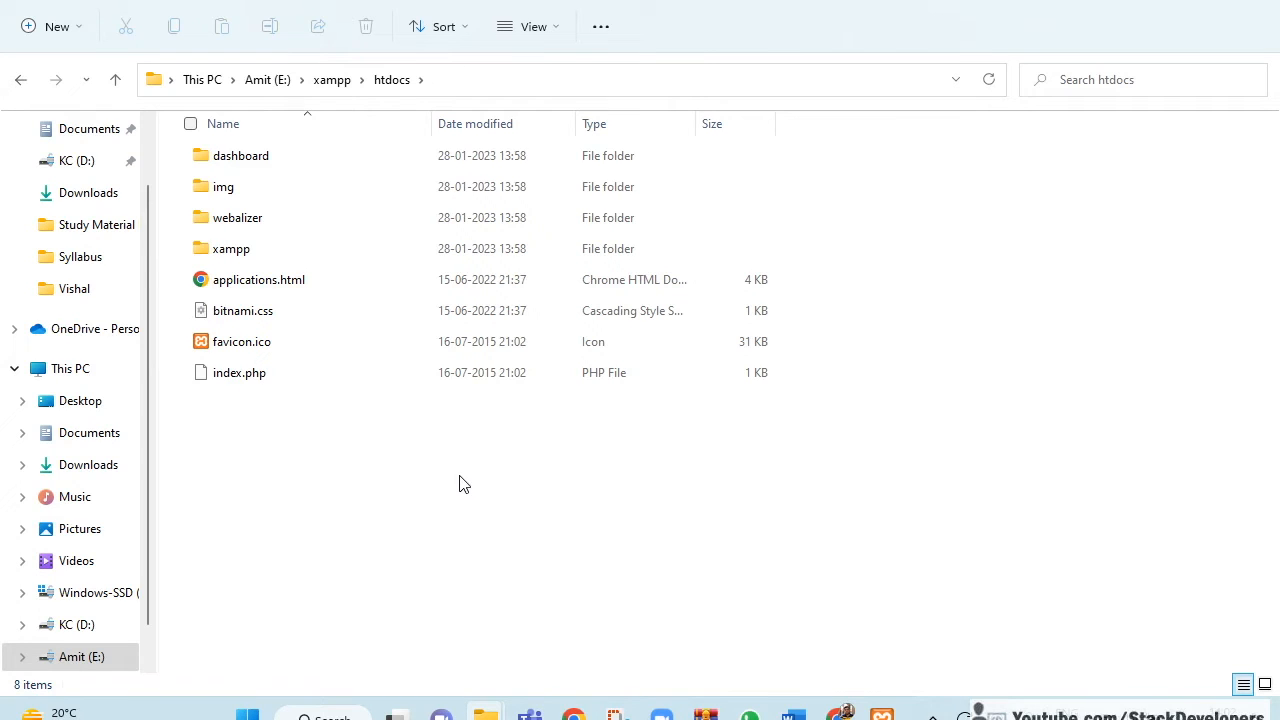
pyautogui.rightClick(457, 481)
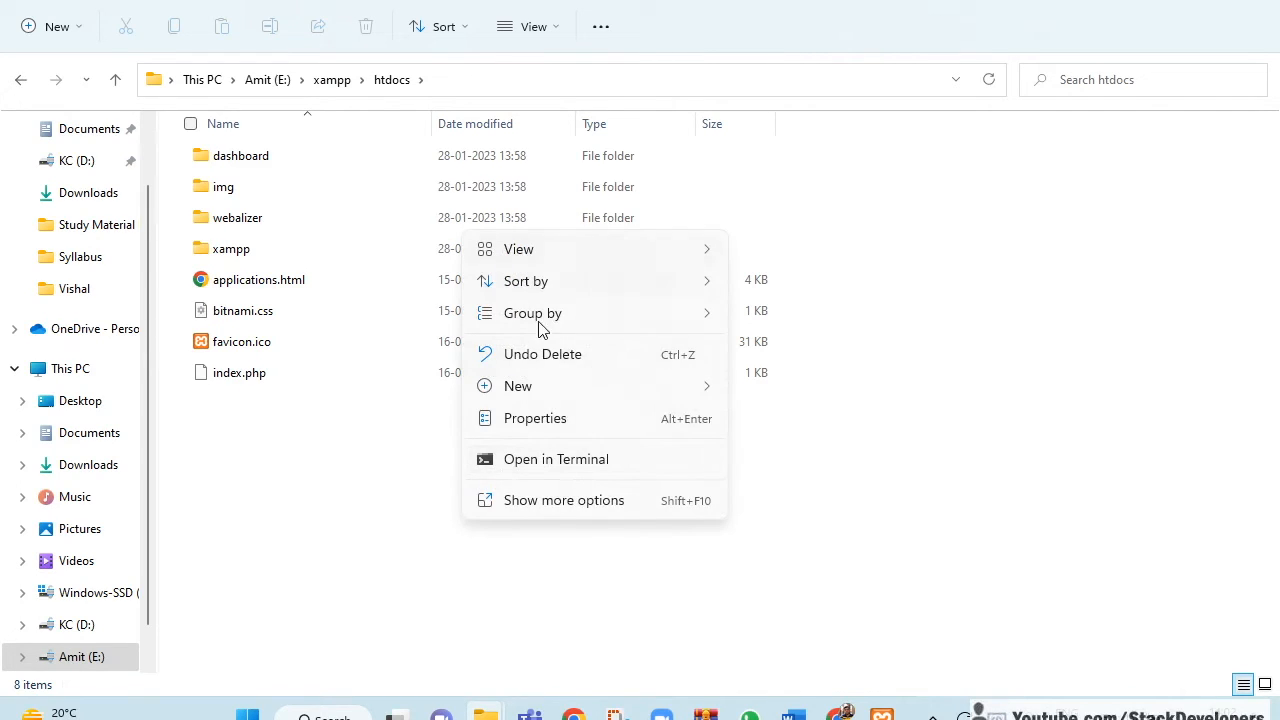
pyautogui.click(363, 494)
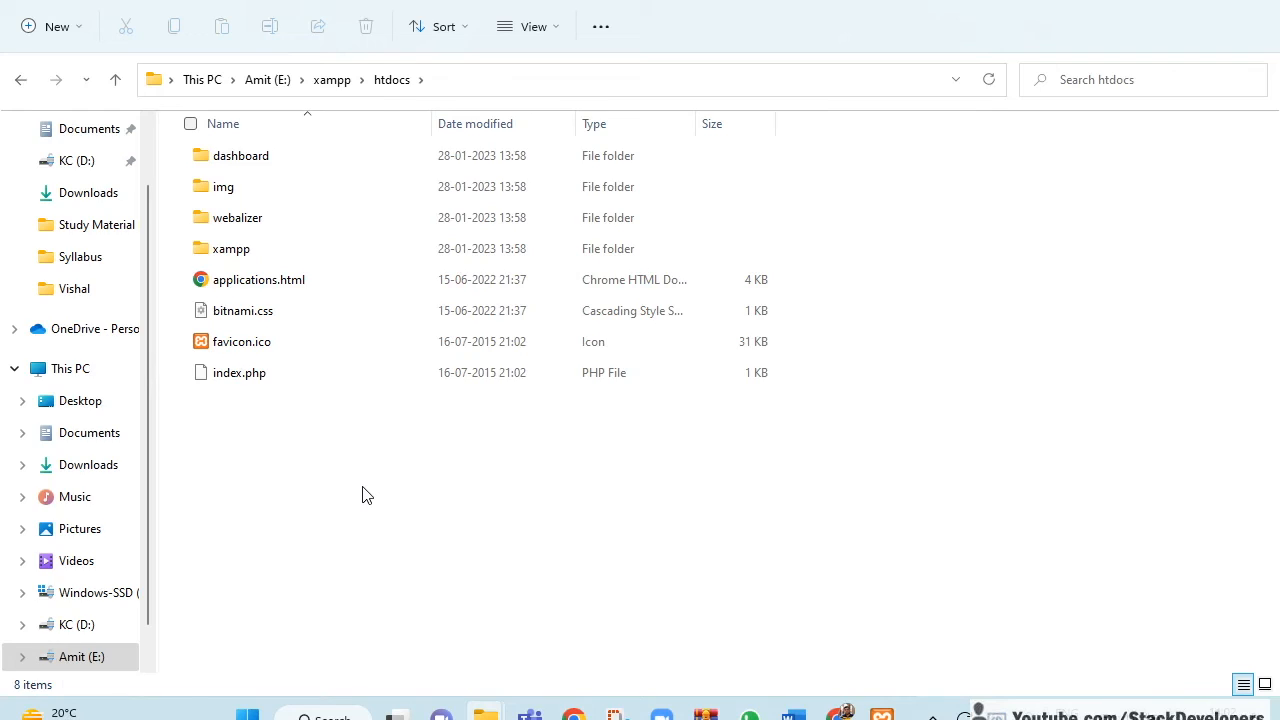
# Return to Word and review the "Update Xampp (without losing data)" steps on reinstalling, importing databases and moving back the htdocs files
pyautogui.hotkey('alt', 'Tab')
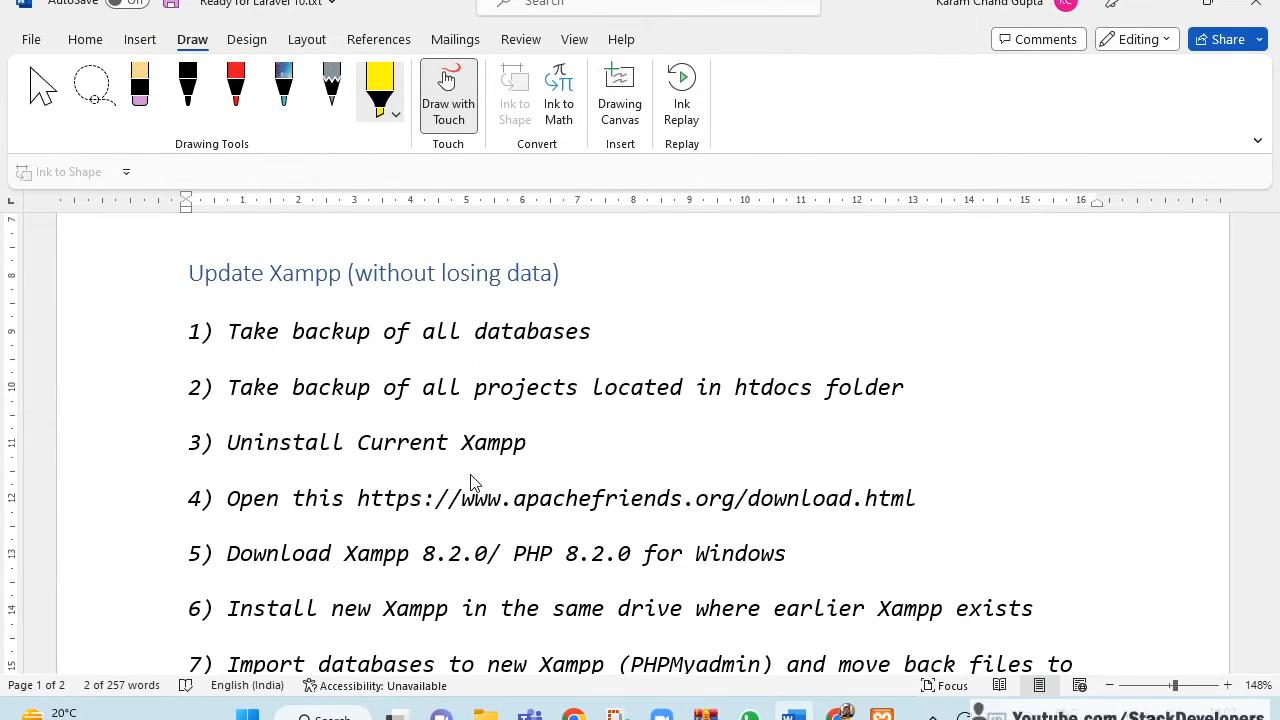
pyautogui.scroll(-1, 475, 483)
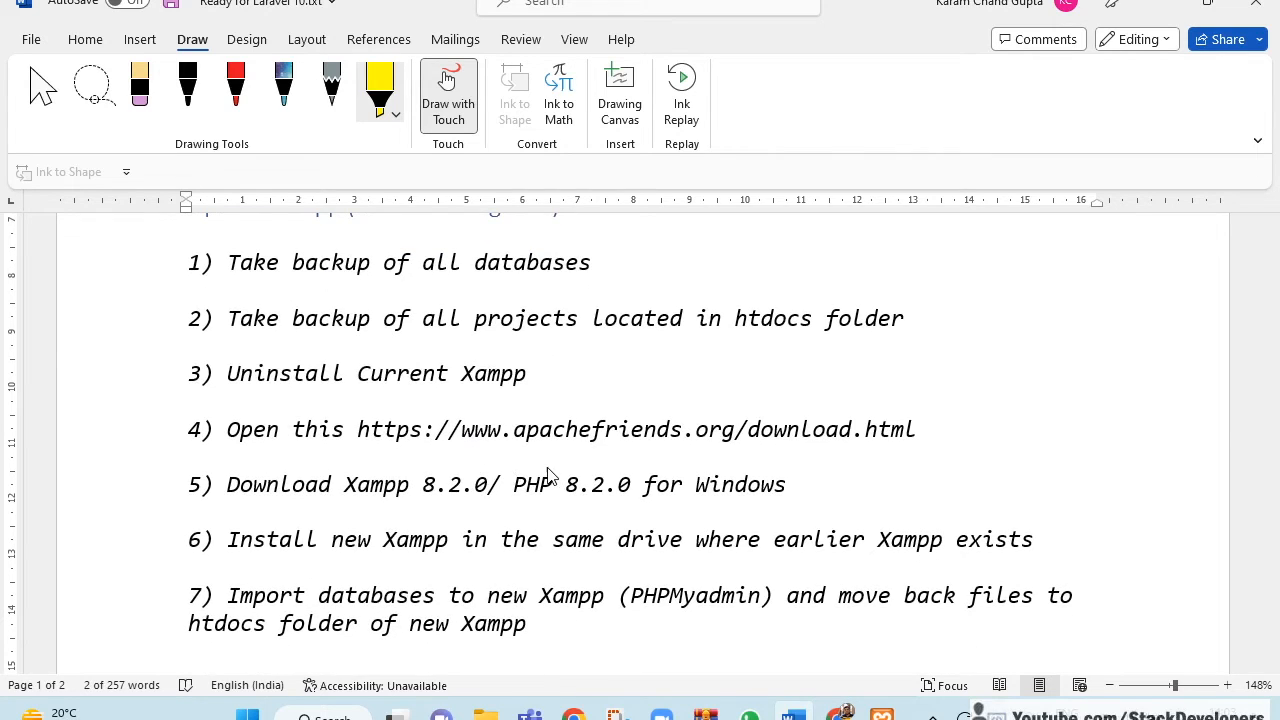
pyautogui.scroll(8, 555, 475)
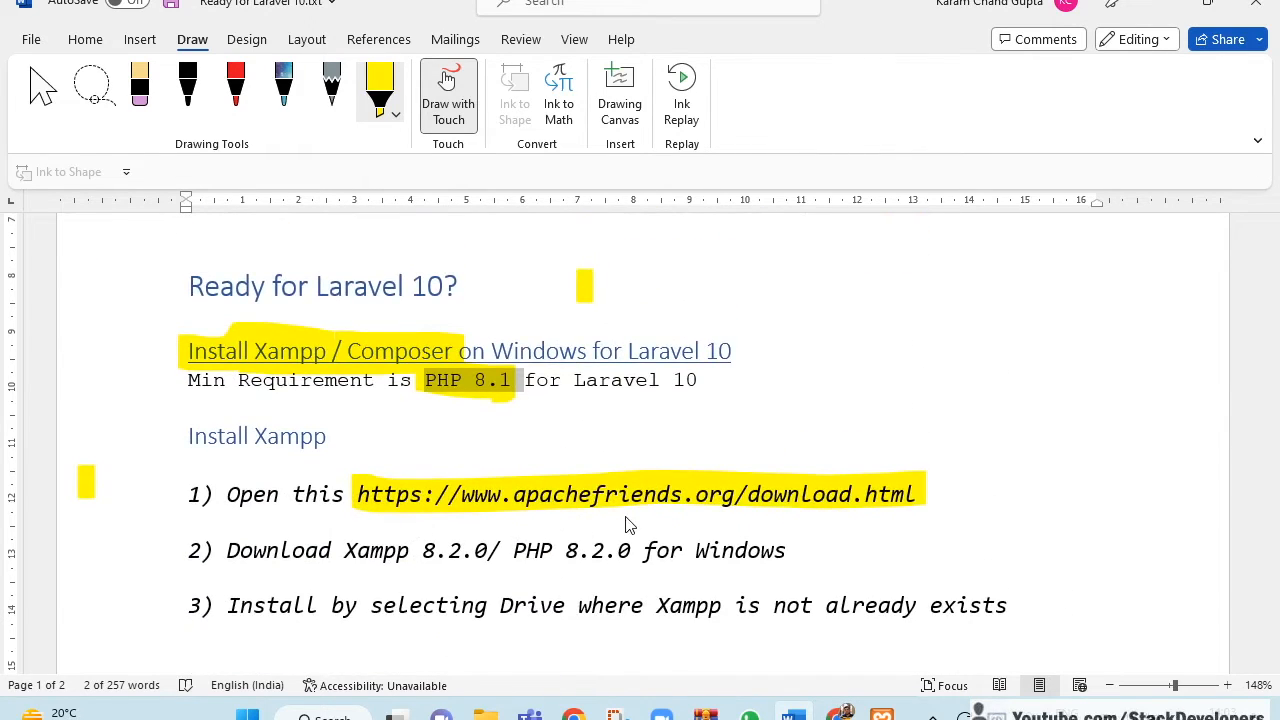
pyautogui.scroll(-5, 575, 500)
pyautogui.scroll(-2, 705, 529)
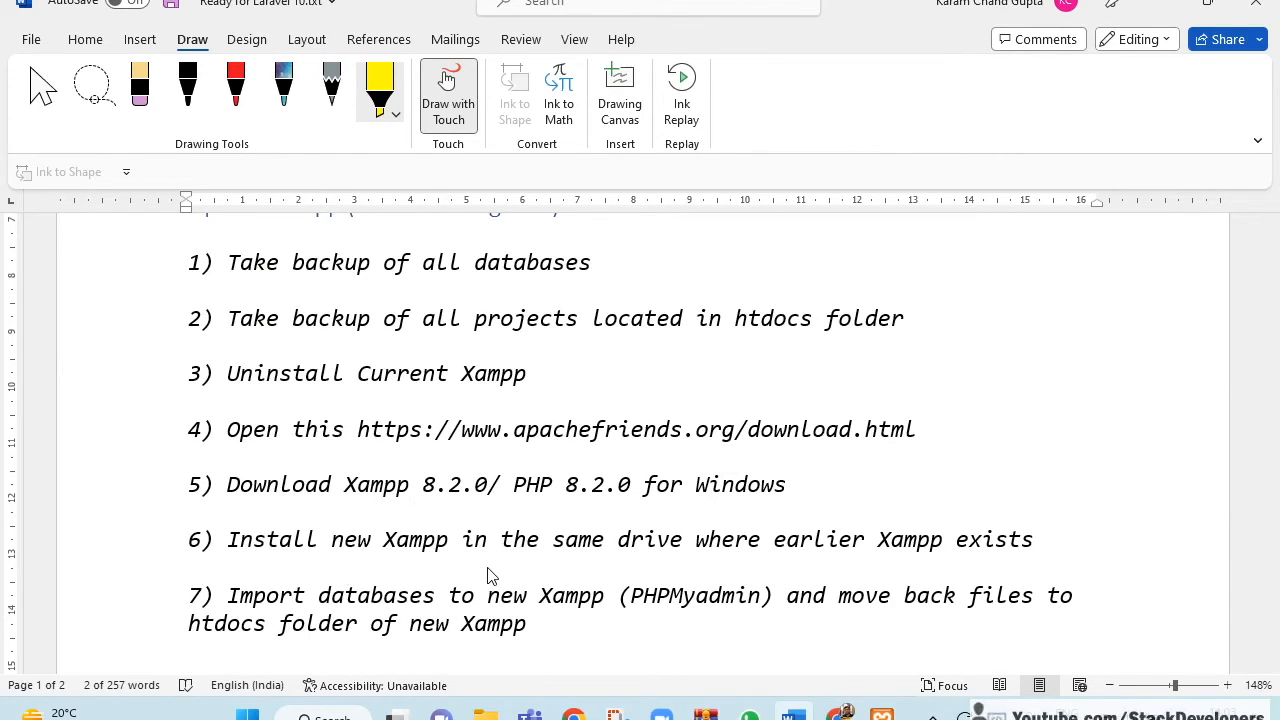
pyautogui.scroll(-2, 613, 575)
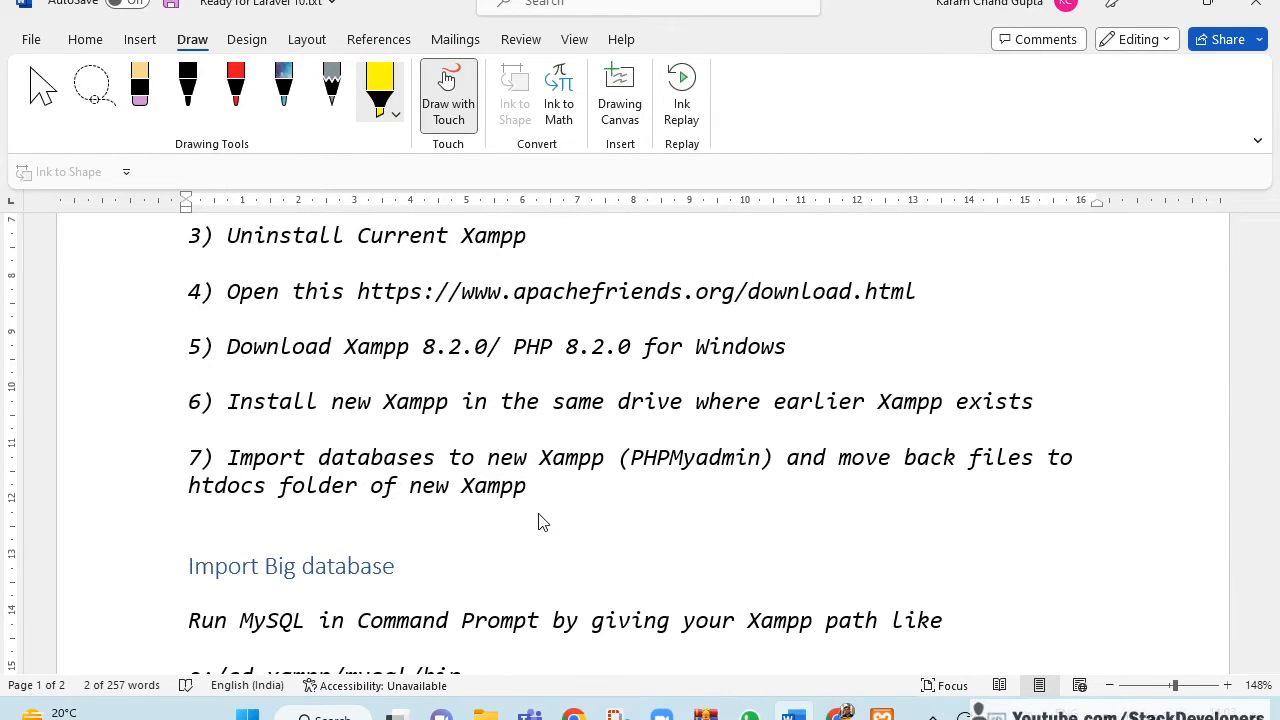
pyautogui.hotkey('alt', 'Tab')
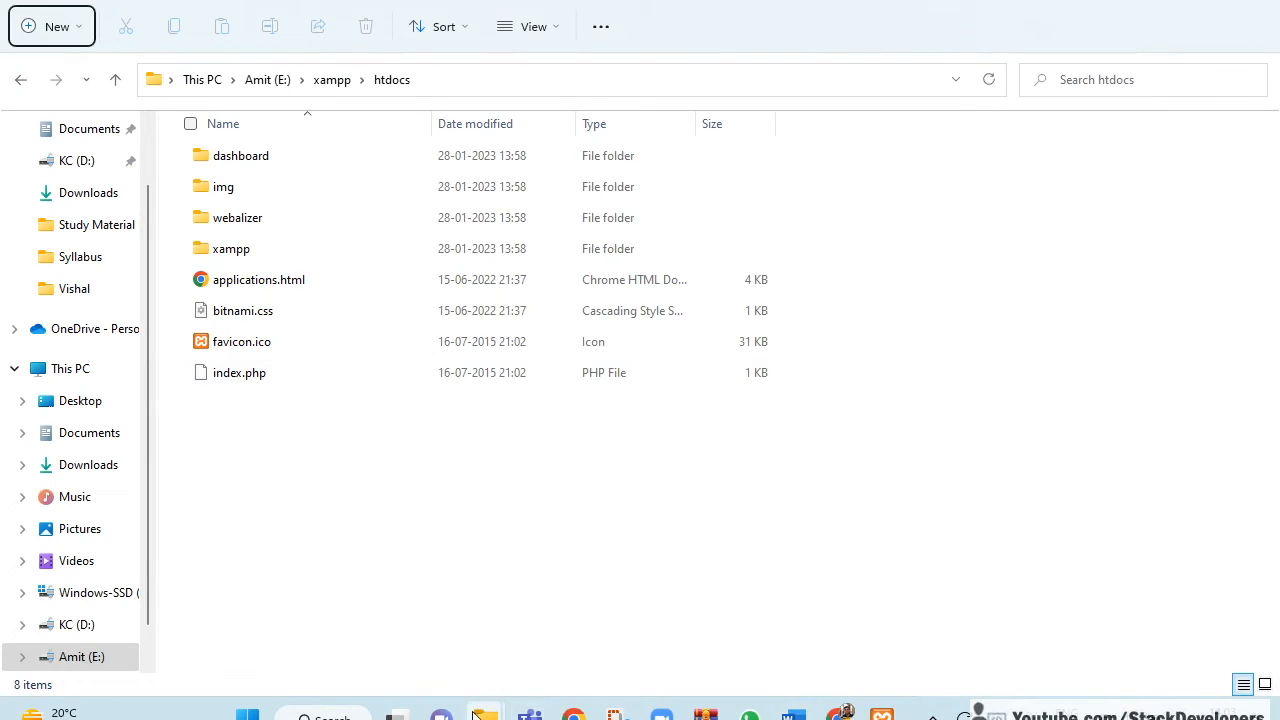
pyautogui.hotkey('alt', 'Tab')
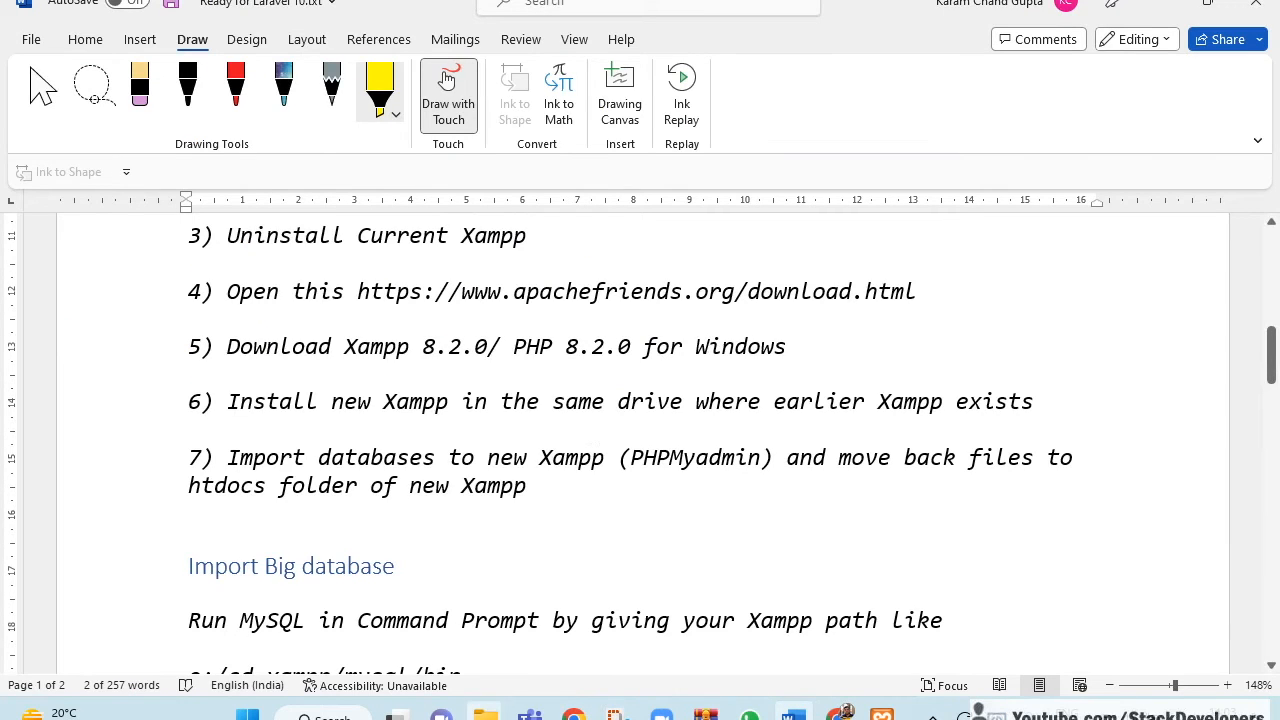
# In phpMyAdmin, create a database named amit at server level and open its import page
pyautogui.hotkey('alt', 'Tab')
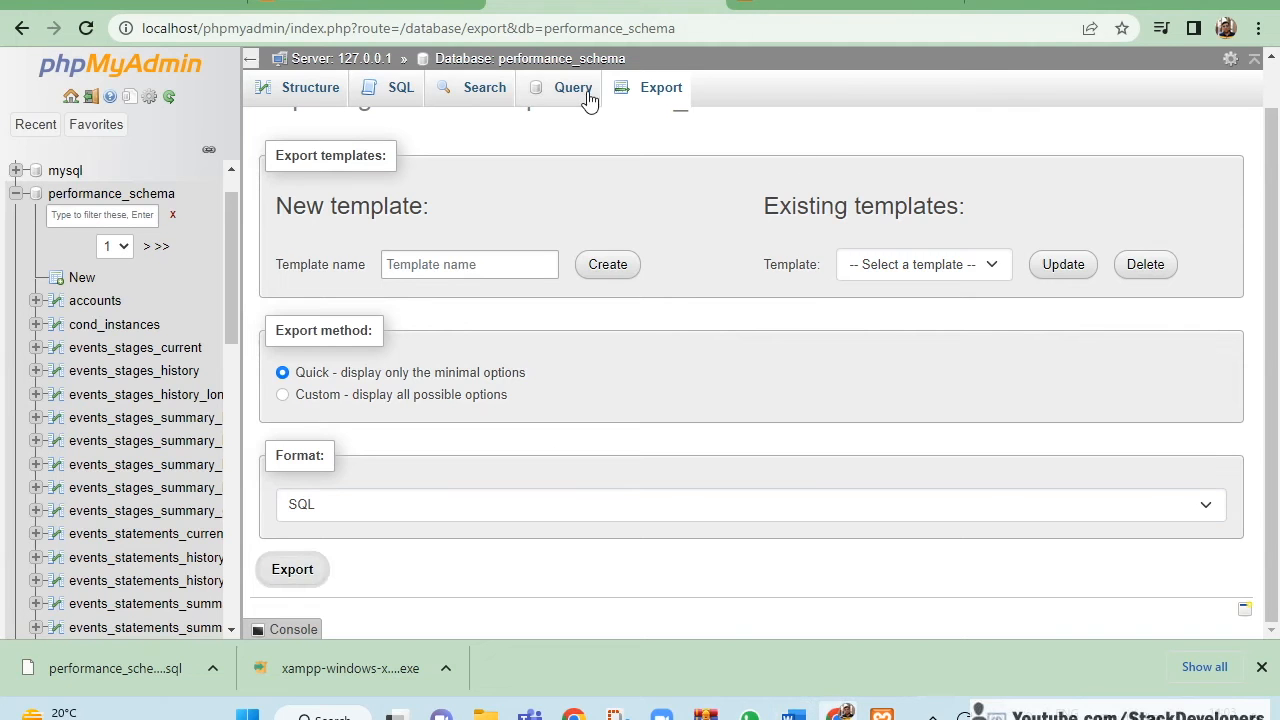
pyautogui.click(354, 60)
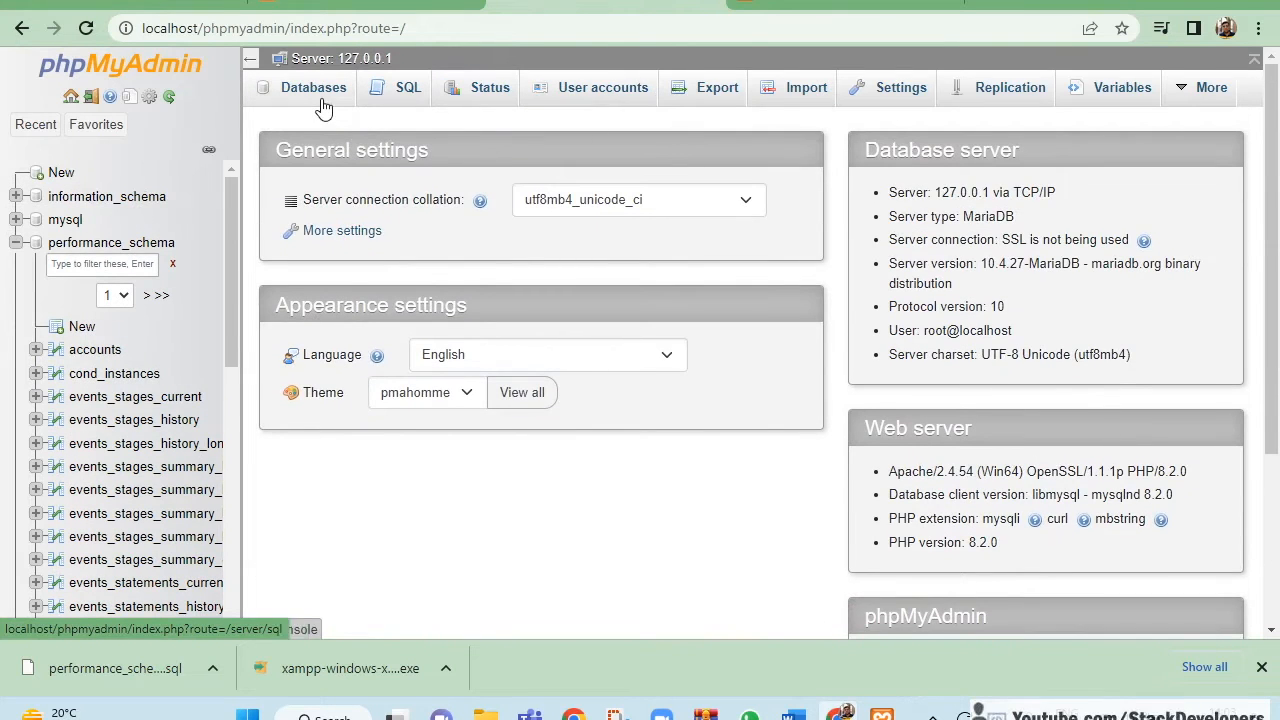
pyautogui.click(292, 90)
pyautogui.click(424, 256)
pyautogui.write('amit')
pyautogui.click(773, 255)
pyautogui.click(765, 87)
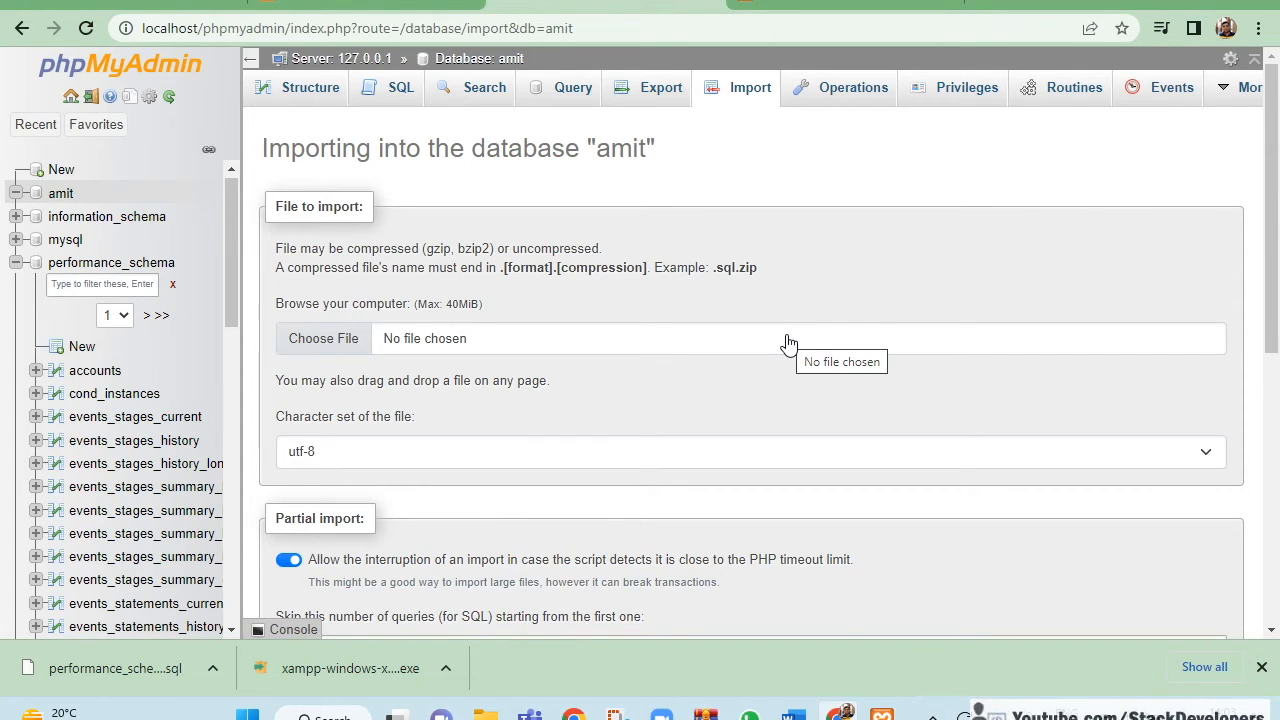
# Switch to File Explorer and view the htdocs and Downloads folders, ending on htdocs
pyautogui.hotkey('alt', 'Tab')
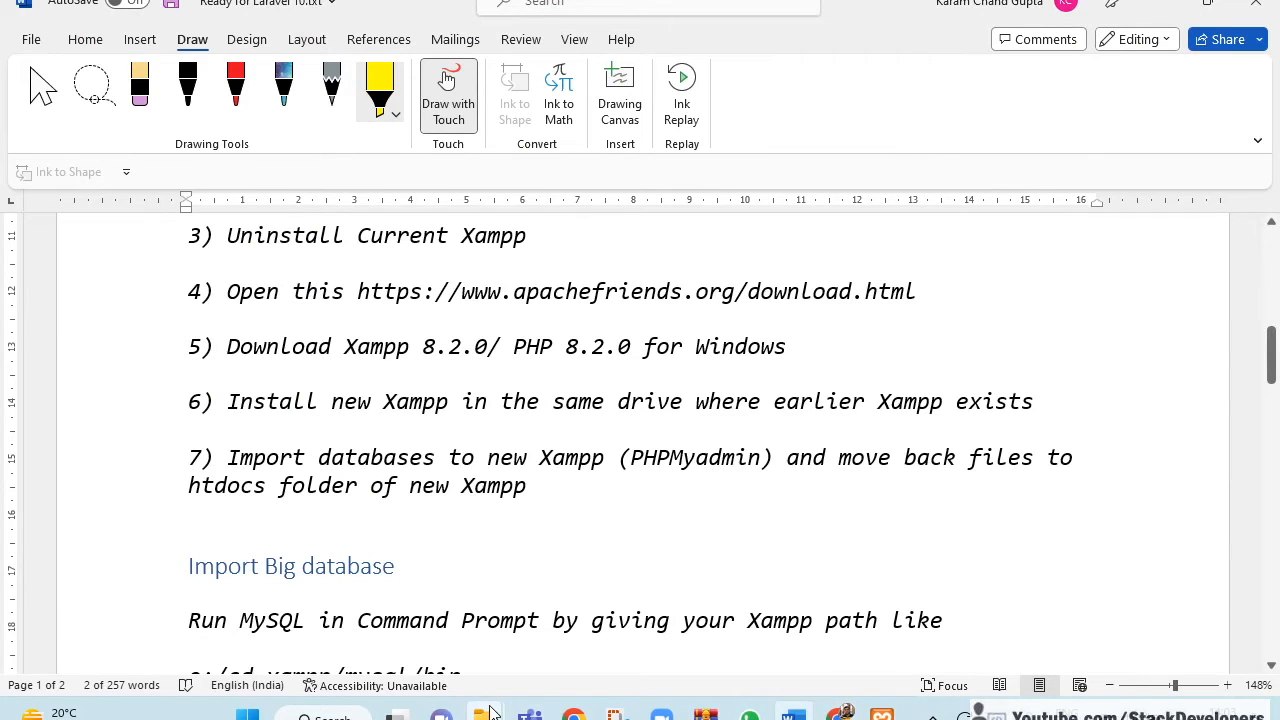
pyautogui.moveTo(493, 712)
pyautogui.click(460, 612)
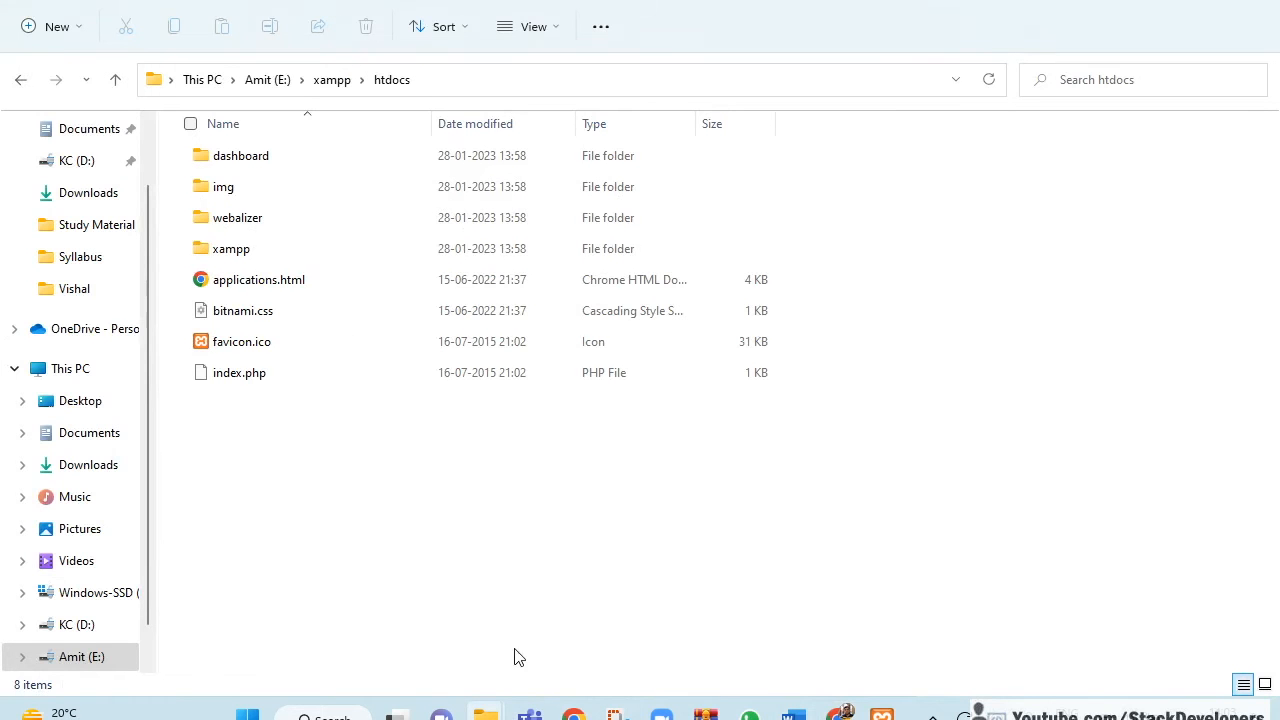
pyautogui.click(566, 650)
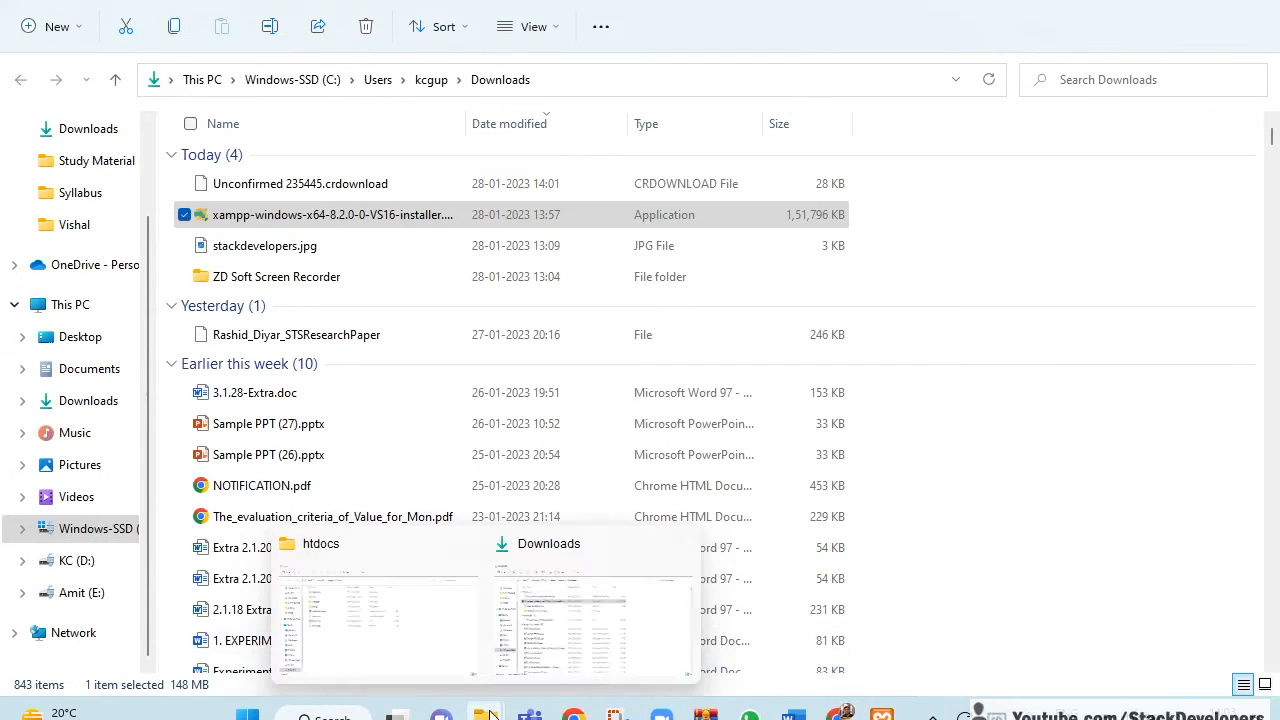
pyautogui.click(376, 626)
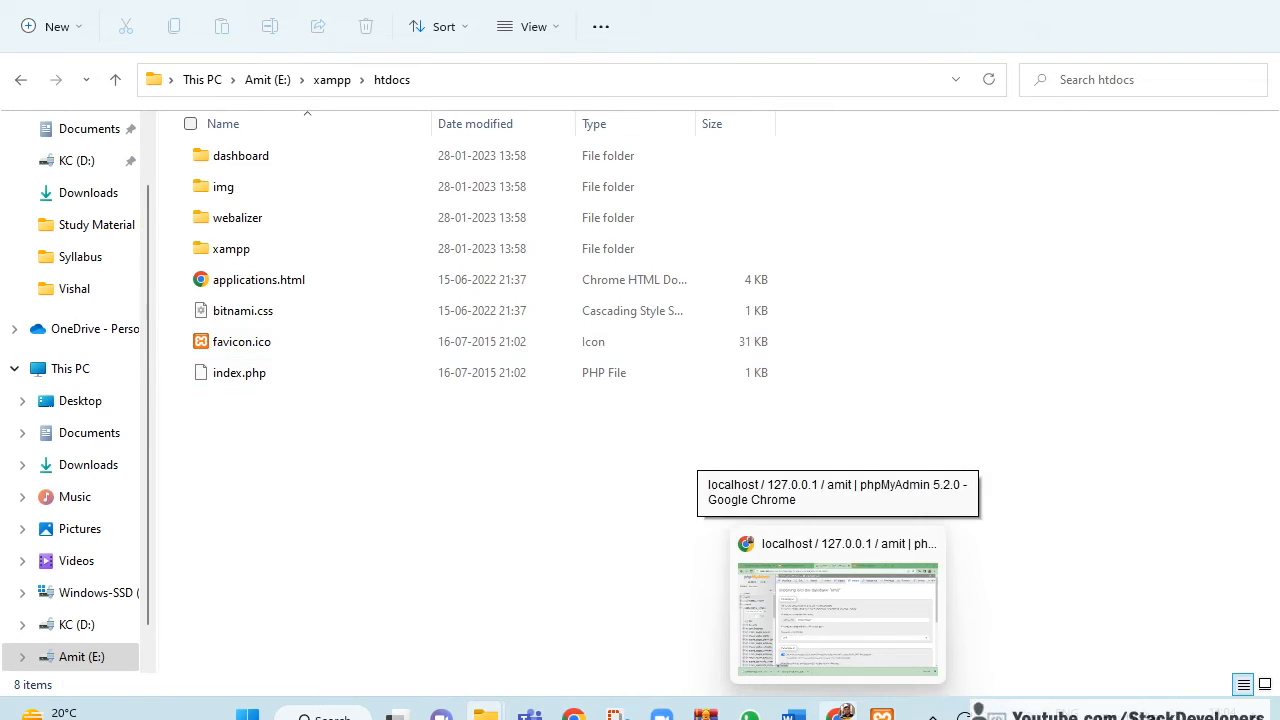
# Switch to Word and read the "Import Big database" notes with the MySQL commands
pyautogui.click(794, 714)
pyautogui.scroll(-3, 361, 361)
pyautogui.scroll(-3, 361, 361)
pyautogui.scroll(3, 363, 366)
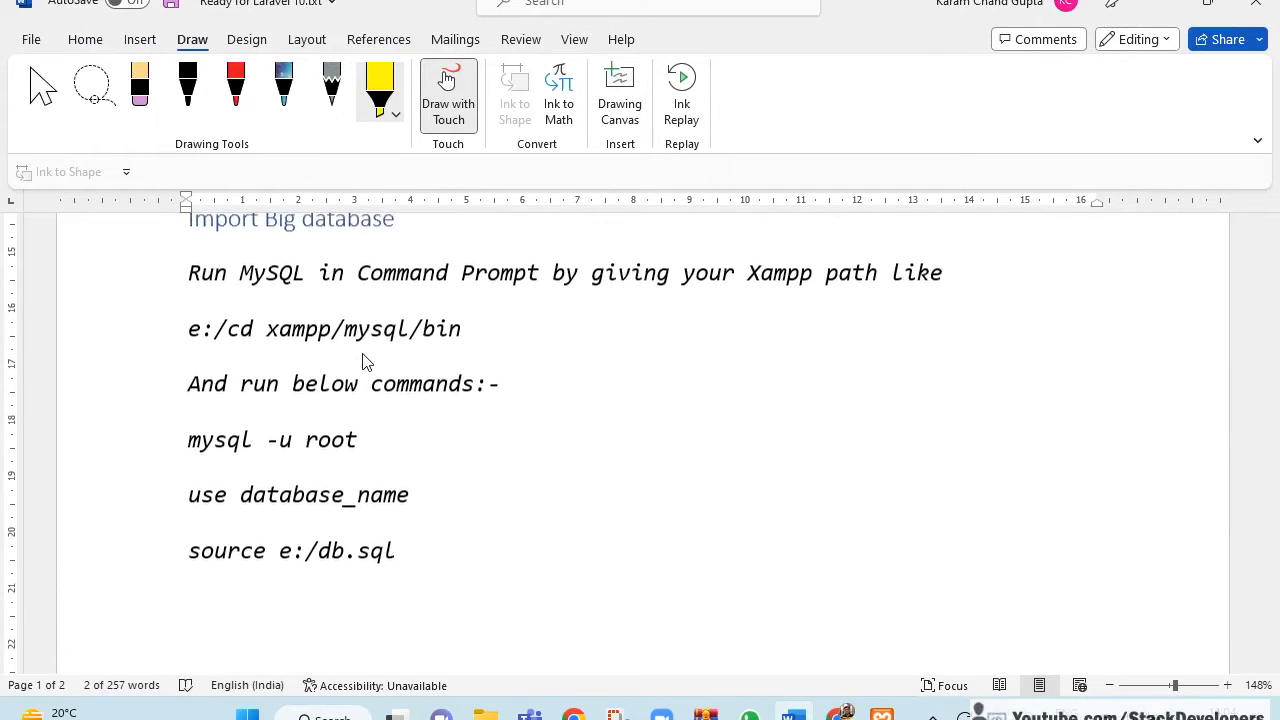
pyautogui.scroll(-1, 425, 440)
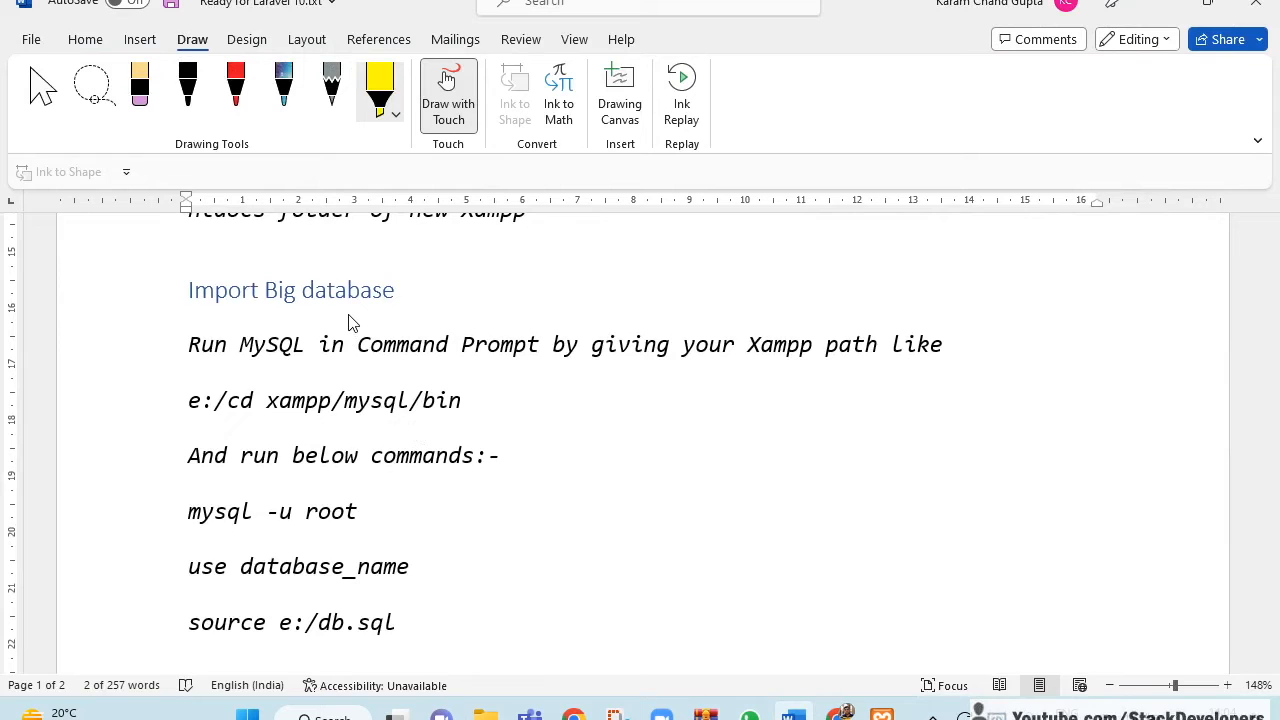
pyautogui.scroll(-1, 449, 423)
pyautogui.scroll(-2, 446, 420)
pyautogui.scroll(3, 477, 449)
# Check the maximum upload size on phpMyAdmin's import page for the amit database
pyautogui.moveTo(838, 714)
pyautogui.click(838, 610)
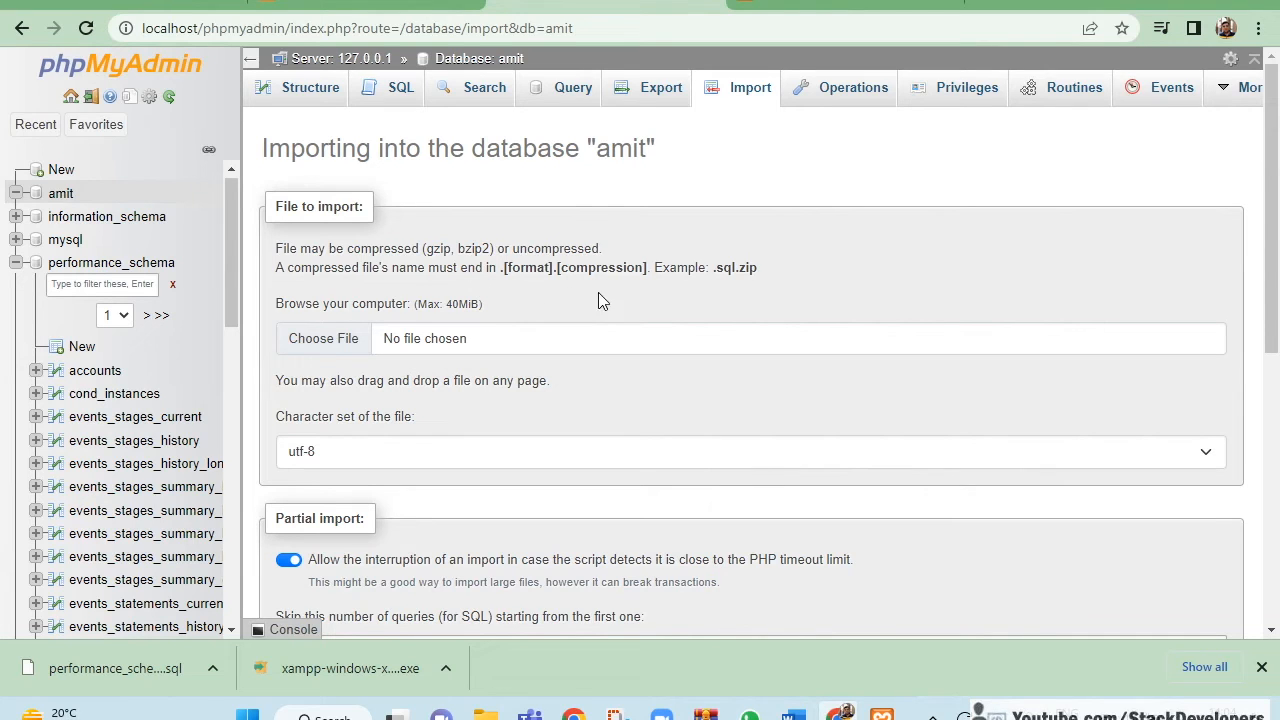
pyautogui.scroll(-2, 609, 306)
pyautogui.scroll(2, 540, 300)
pyautogui.moveTo(446, 304); pyautogui.dragTo(482, 305)
# Return to the Word notes, open Command Prompt and place its window beside the "Import Big database" commands
pyautogui.hotkey('alt', 'Tab')
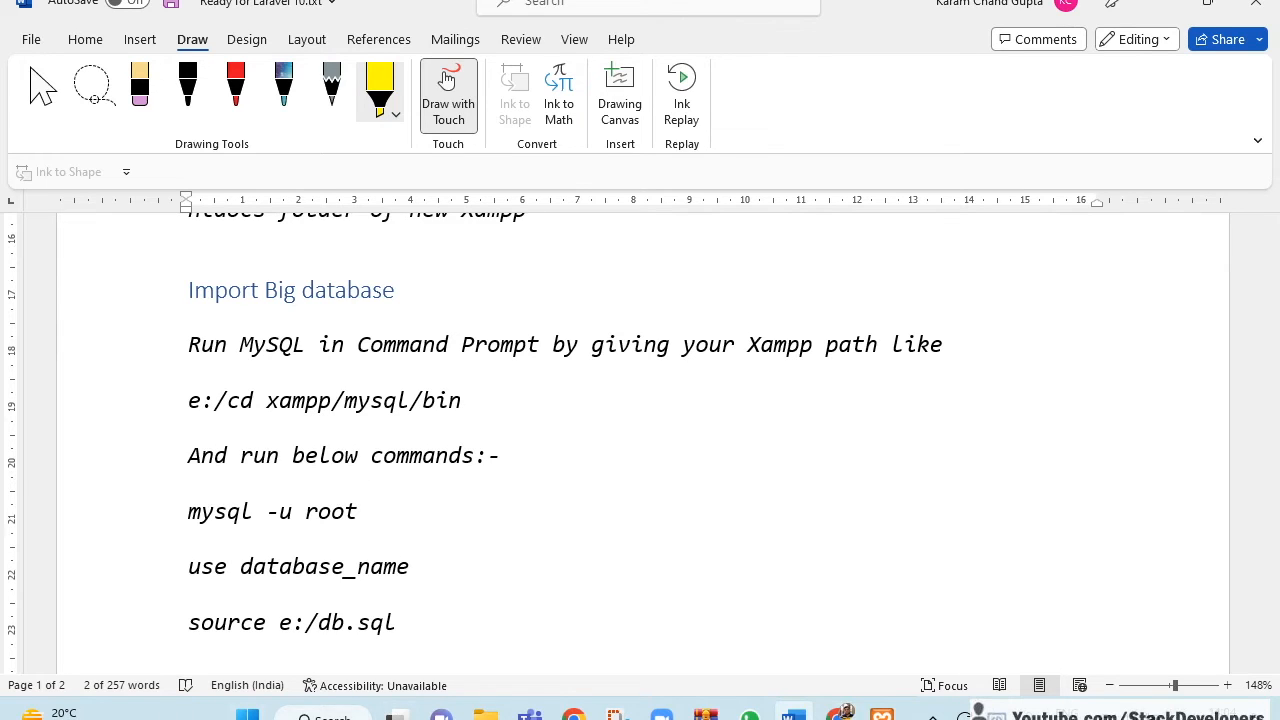
pyautogui.press('super+s')
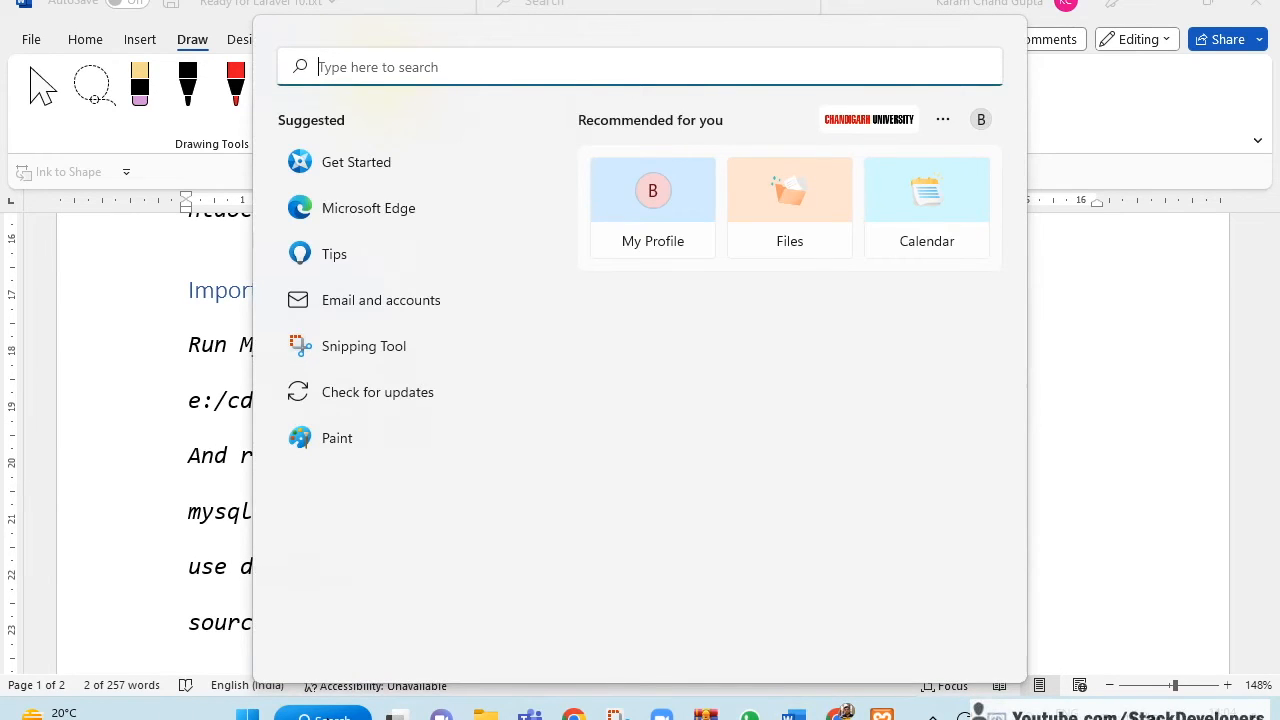
pyautogui.write('cmd')
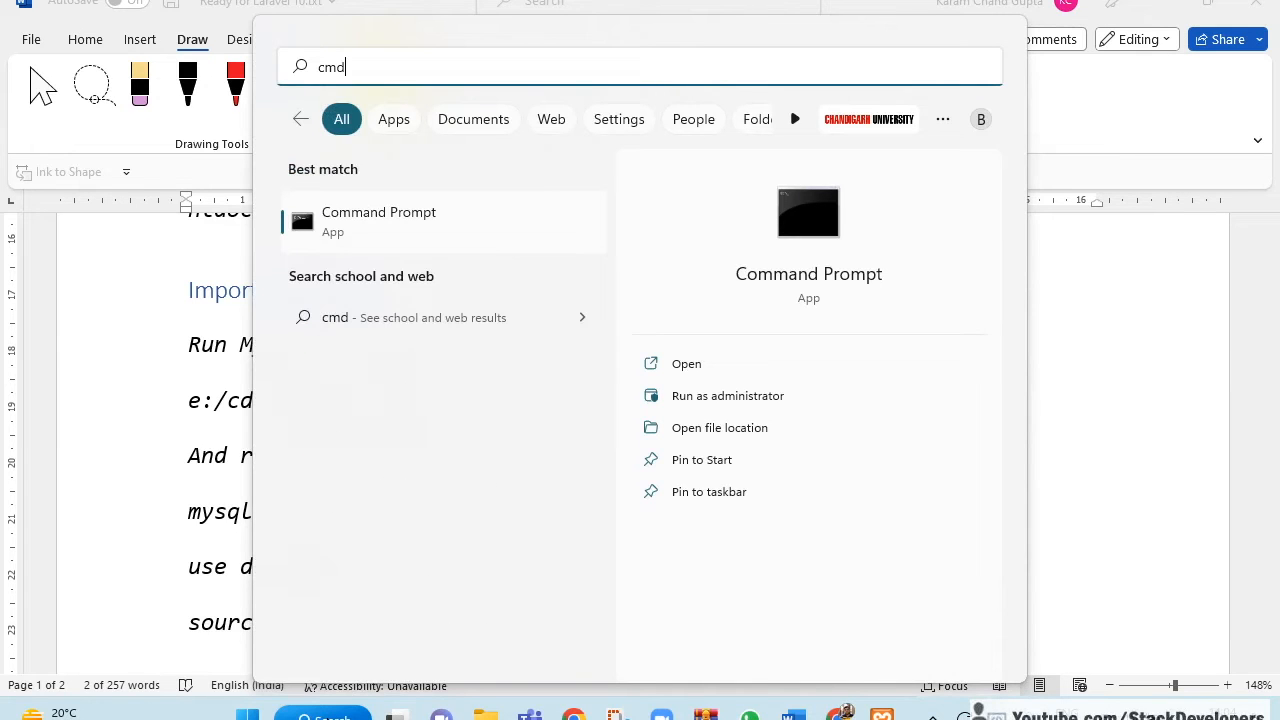
pyautogui.click(336, 202)
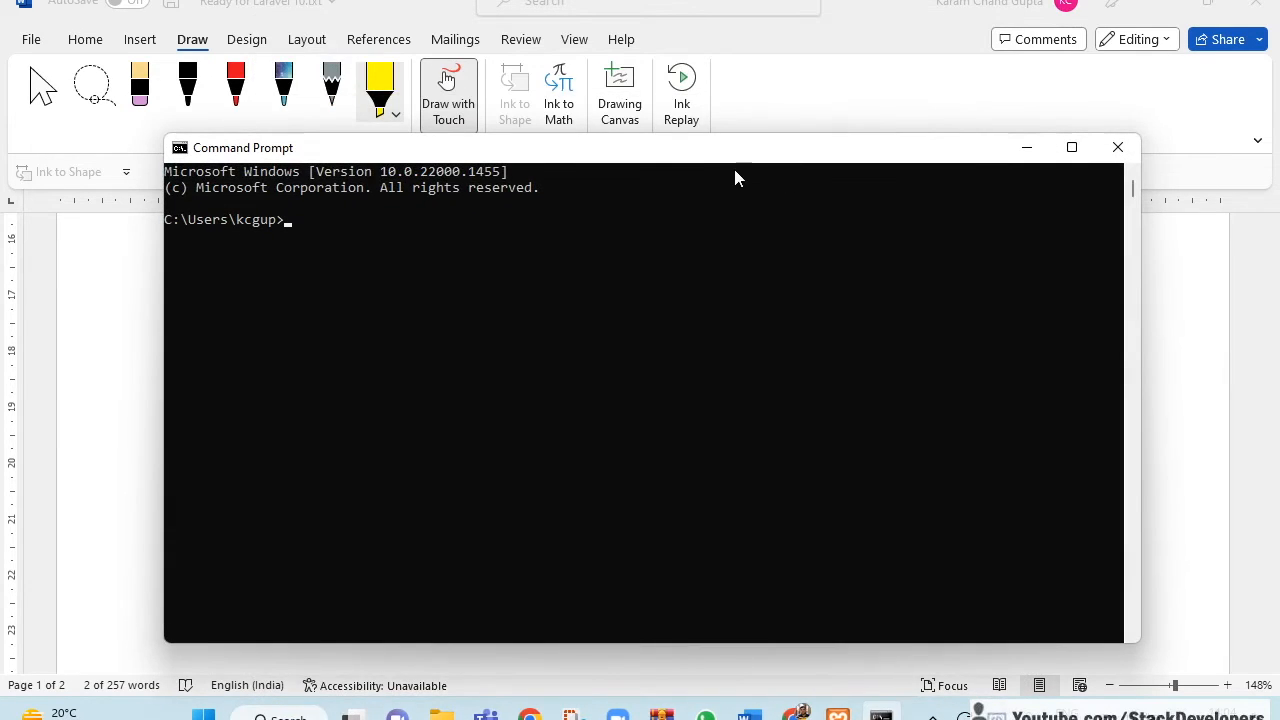
pyautogui.moveTo(700, 150); pyautogui.dragTo(1073, 158)
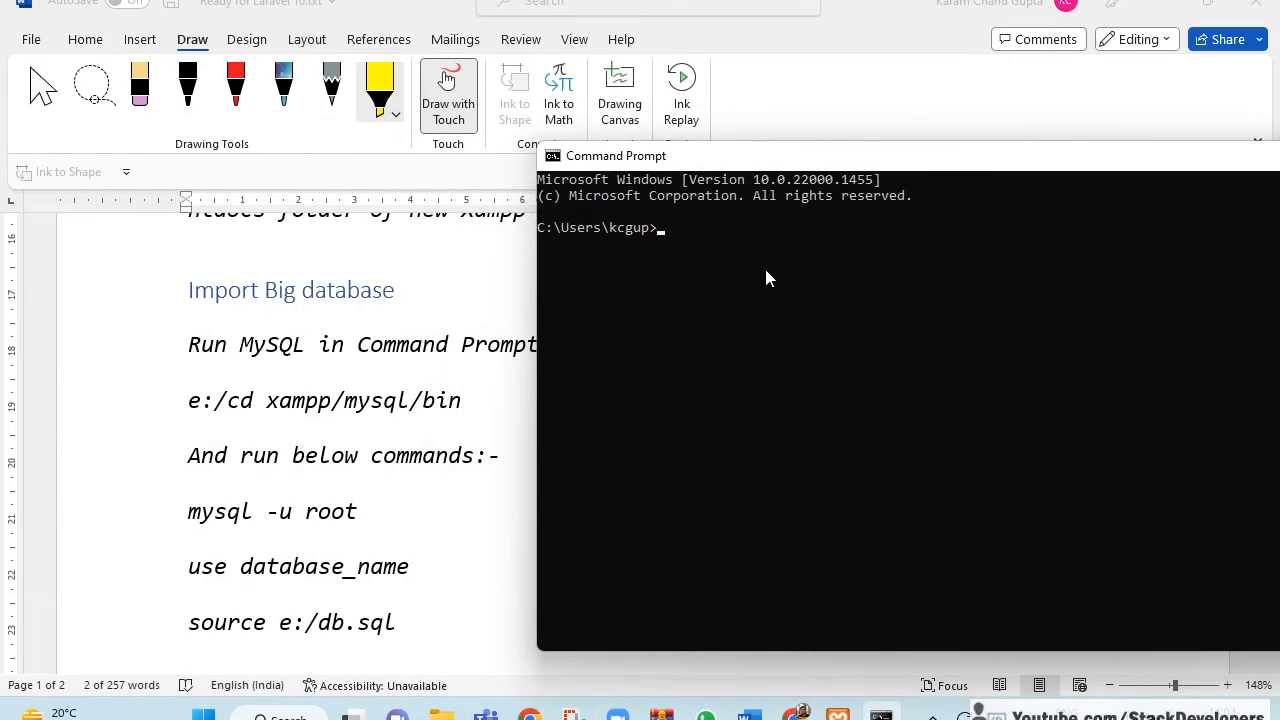
# In Command Prompt, change to drive E and go to the xampp/mysql/bin directory
pyautogui.write('e:')
pyautogui.press('Return')
pyautogui.write('cd xampp/mysql/bin')
pyautogui.press('Return')
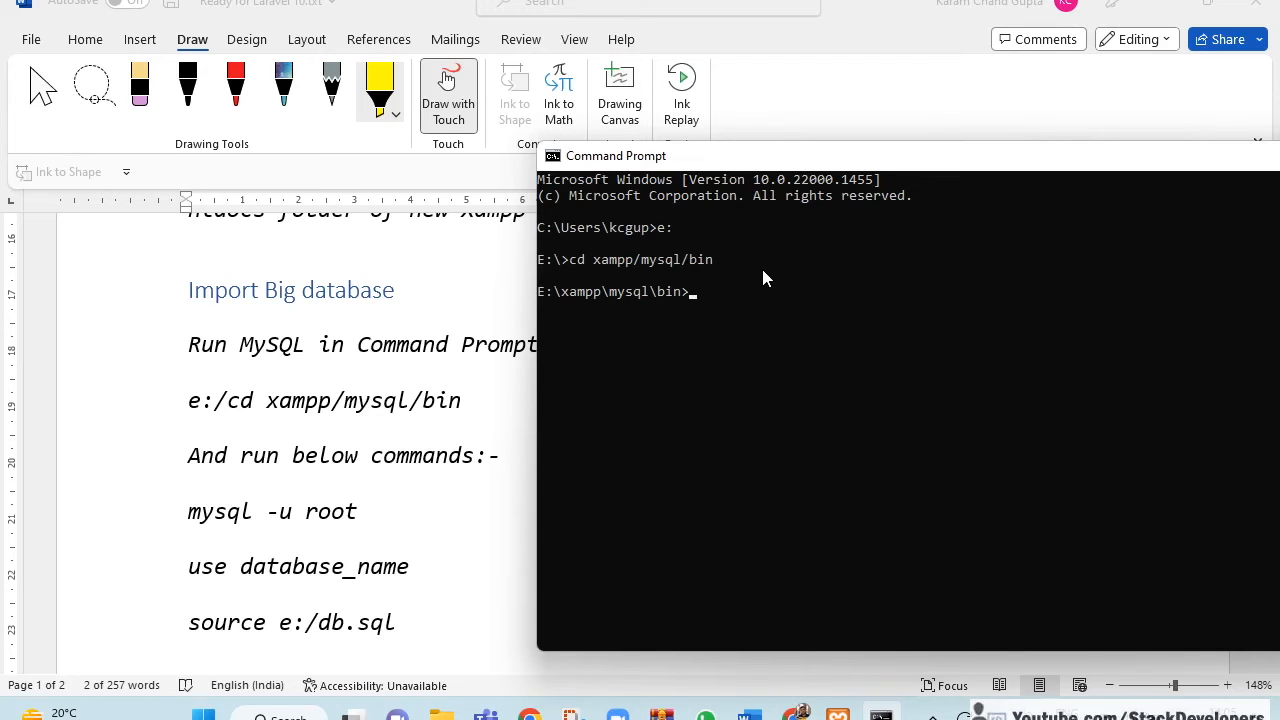
# Start the MySQL client with mysql -u root and select the amit database with the use command
pyautogui.write('mysql -u root')
pyautogui.press('Return')
pyautogui.write('use am')
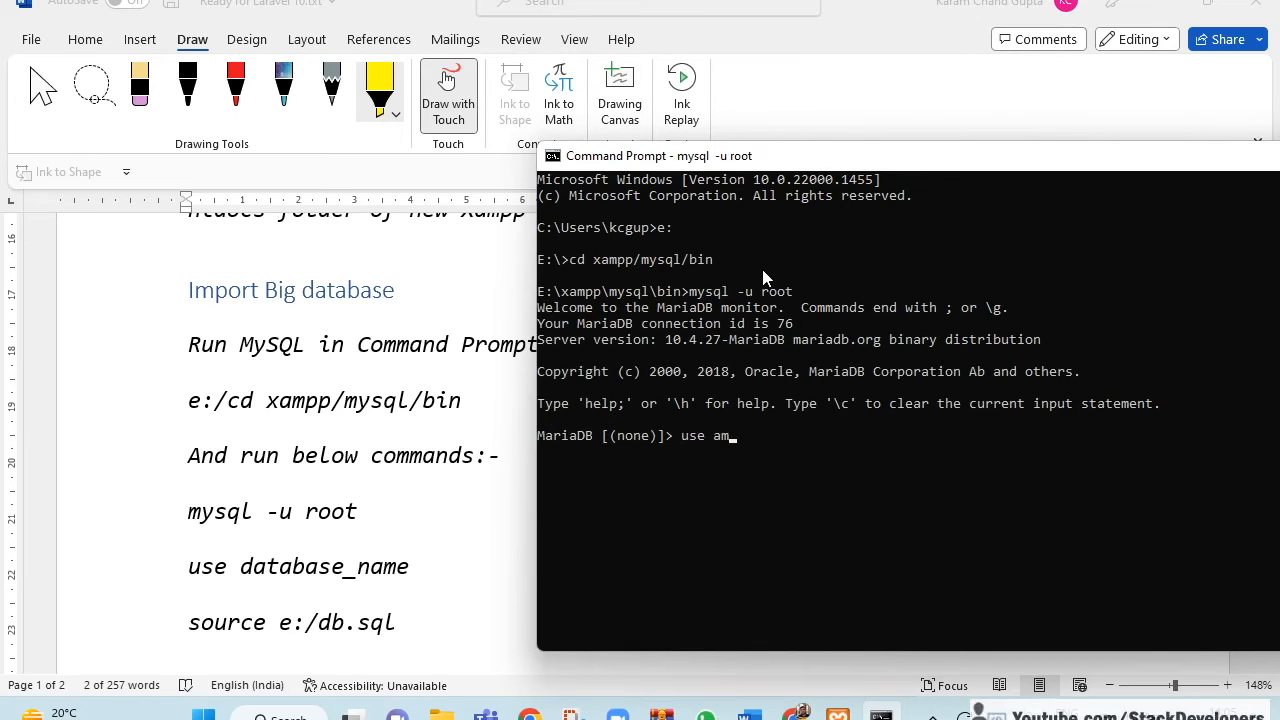
pyautogui.write('it')
pyautogui.press('Return')
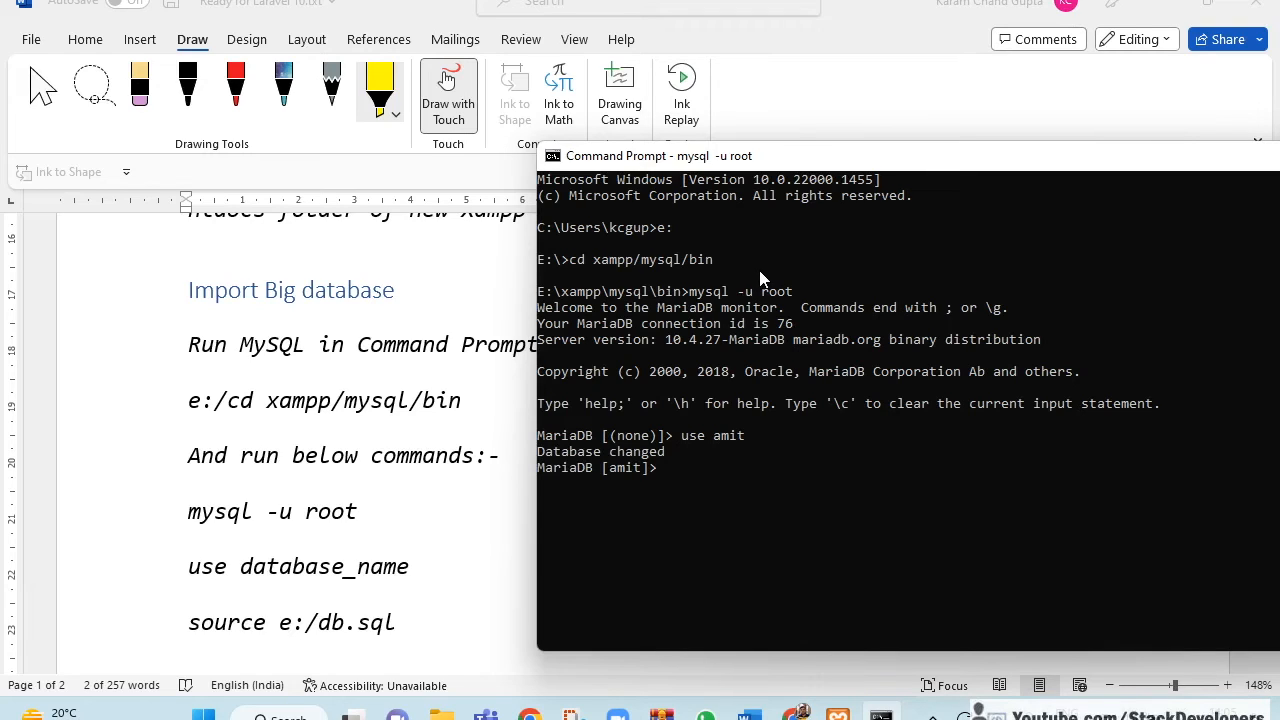
# Begin a source command at the MySQL prompt, and create a new text document in the root of drive E in File Explorer
pyautogui.write('source')
pyautogui.moveTo(437, 712)
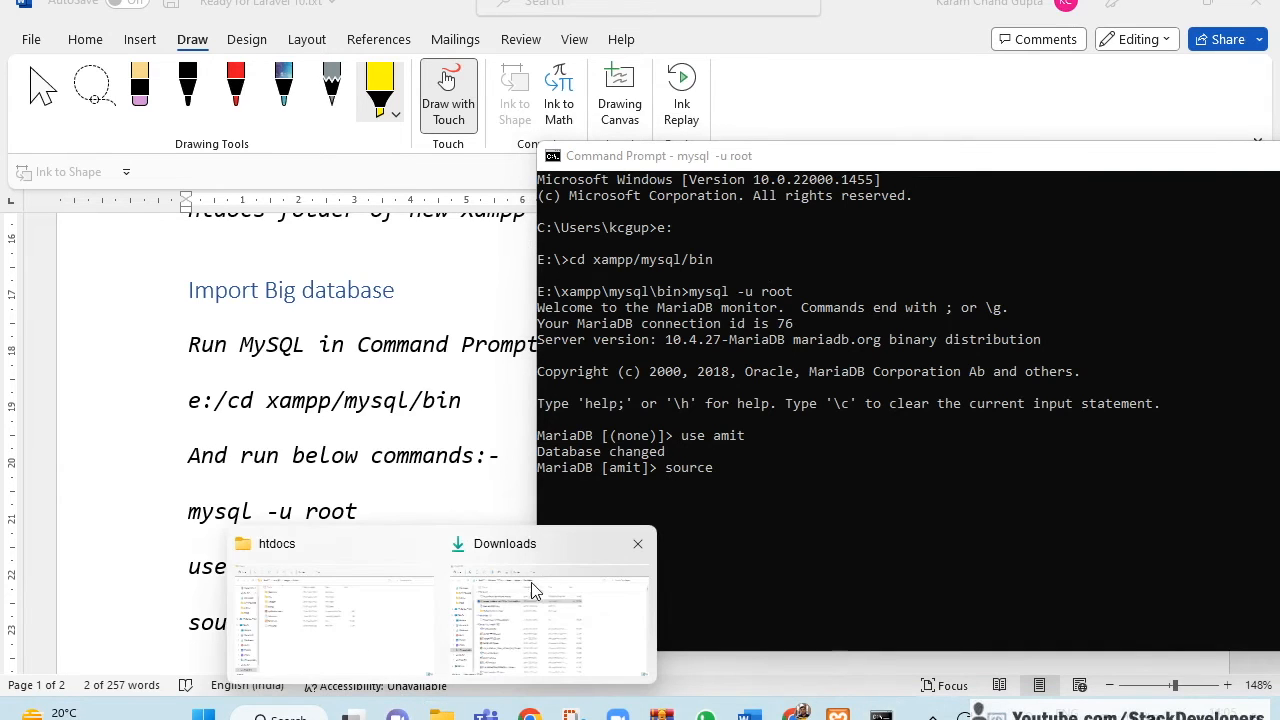
pyautogui.click(366, 631)
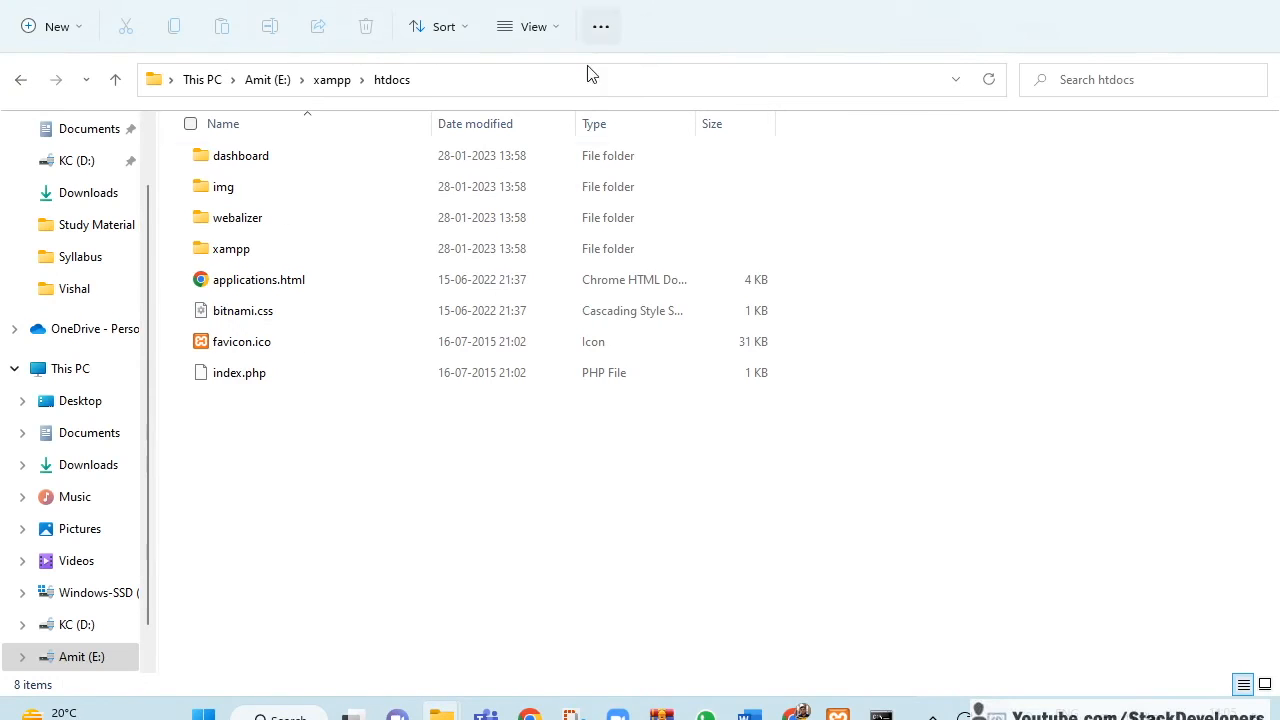
pyautogui.click(81, 657)
pyautogui.click(408, 270)
pyautogui.rightClick(410, 268)
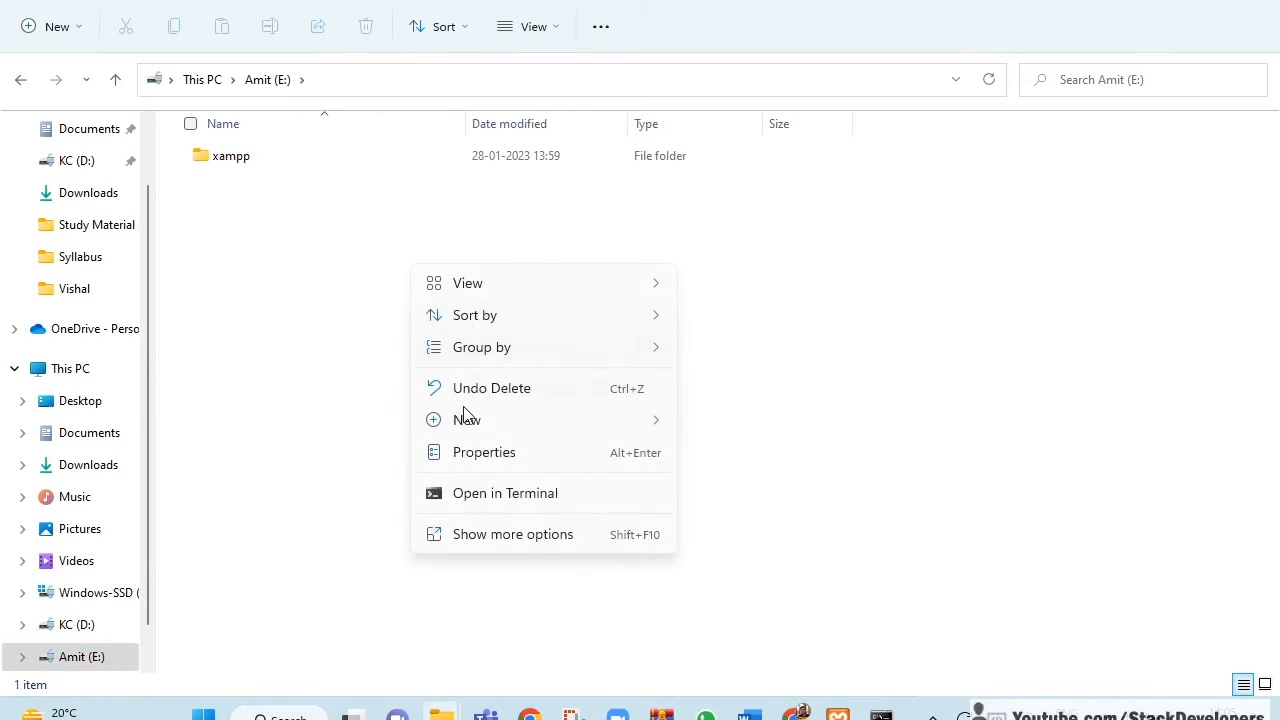
pyautogui.moveTo(583, 424)
pyautogui.click(740, 356)
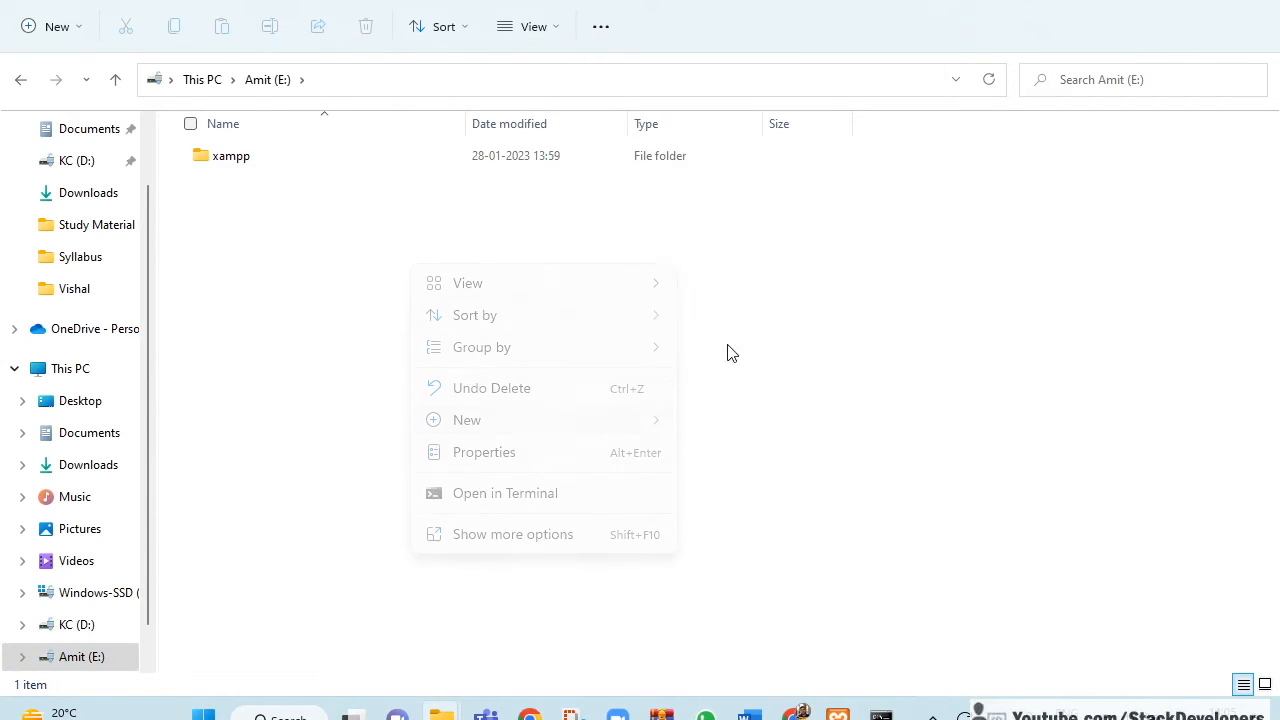
# Name the new text document db.sql and accept the change of file extension
pyautogui.hotkey('ctrl', 'a')
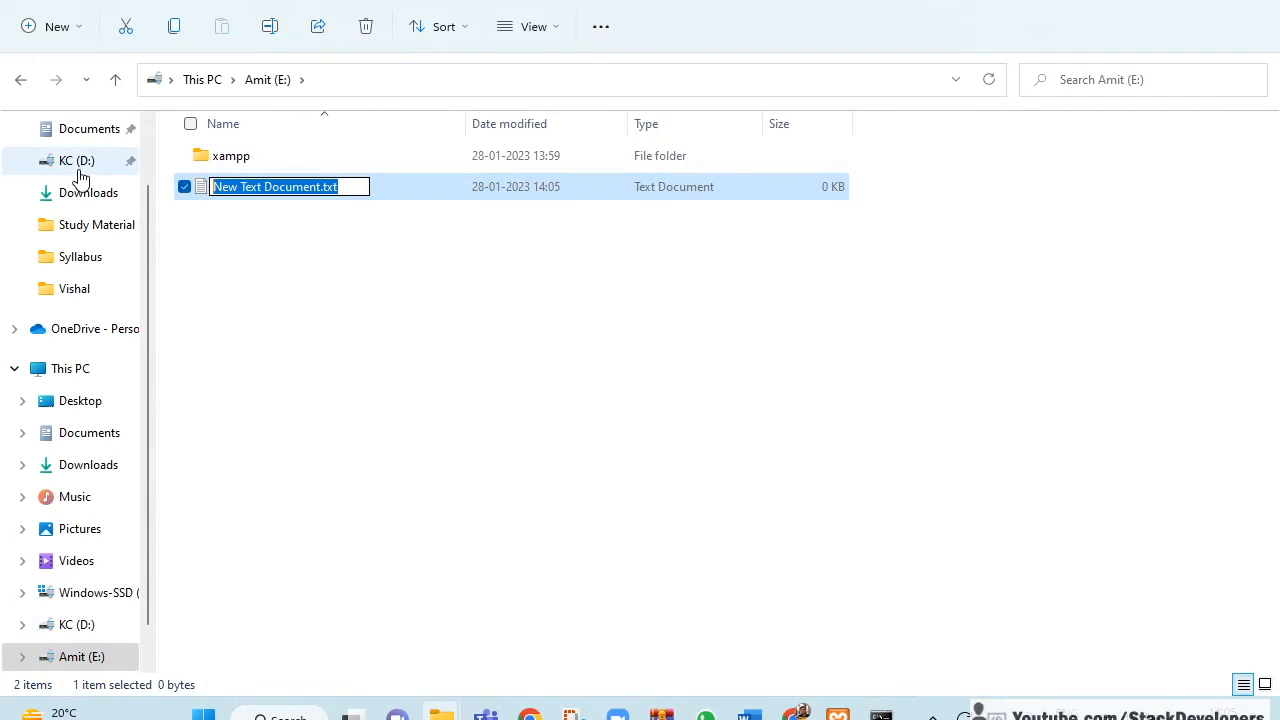
pyautogui.write('db.sql')
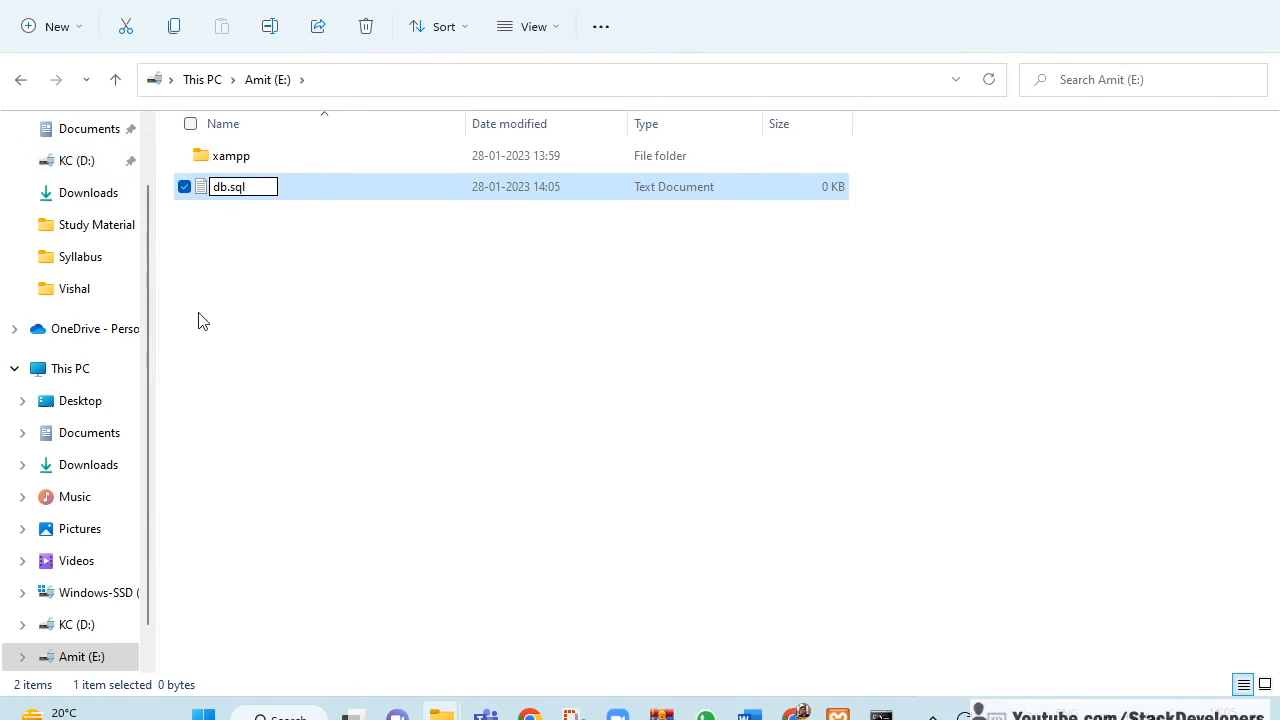
pyautogui.press('Return')
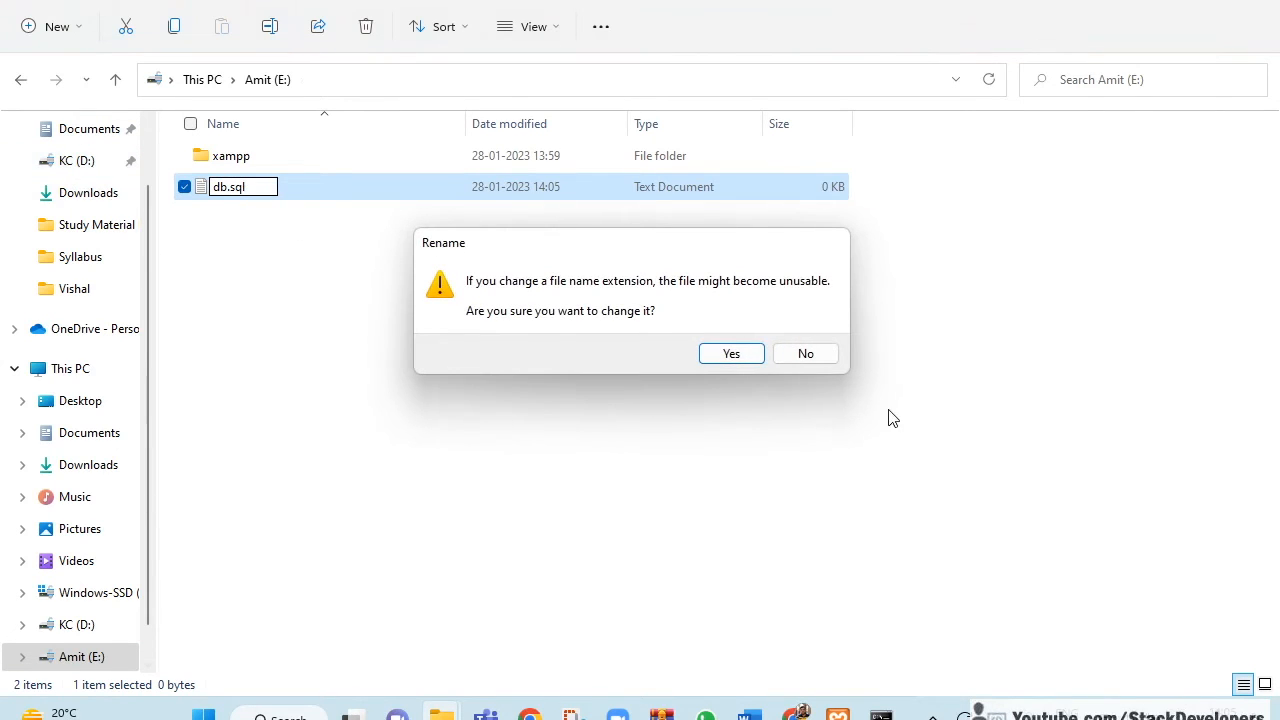
pyautogui.click(731, 354)
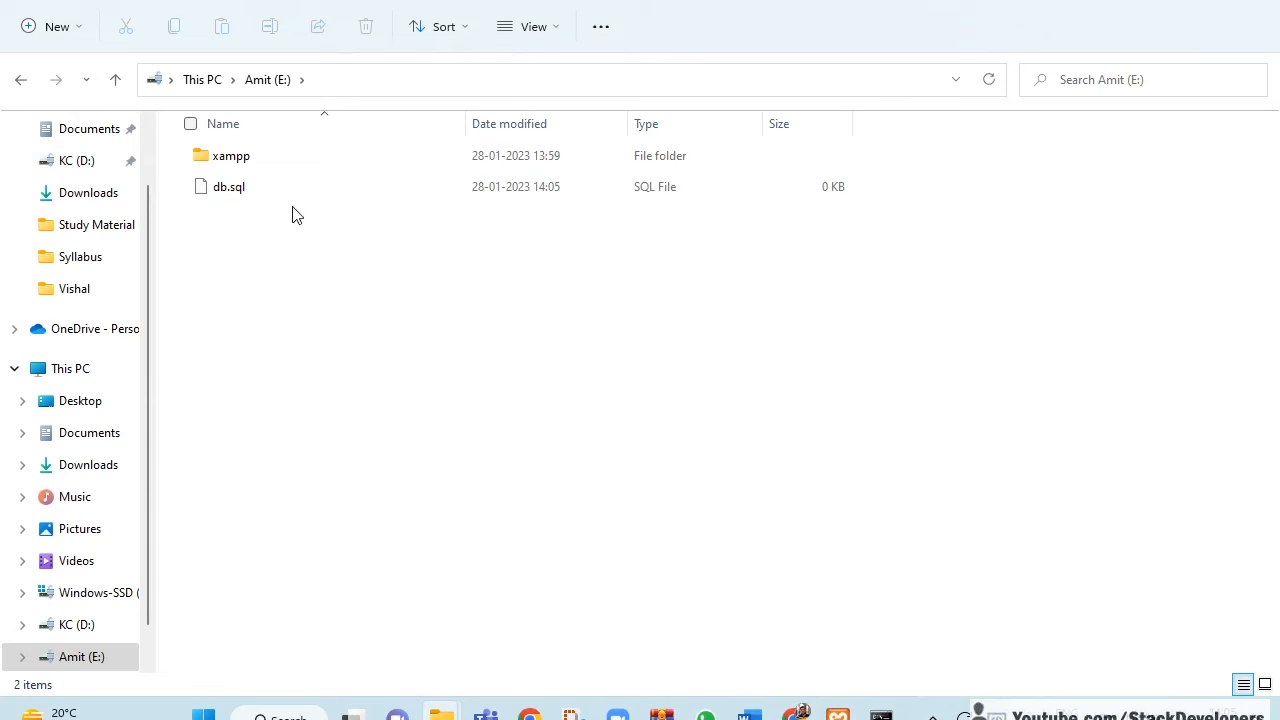
# Return to Command Prompt beside the Word notes, then complete and run the import command source e:/db.sql
pyautogui.hotkey('alt', 'Tab')
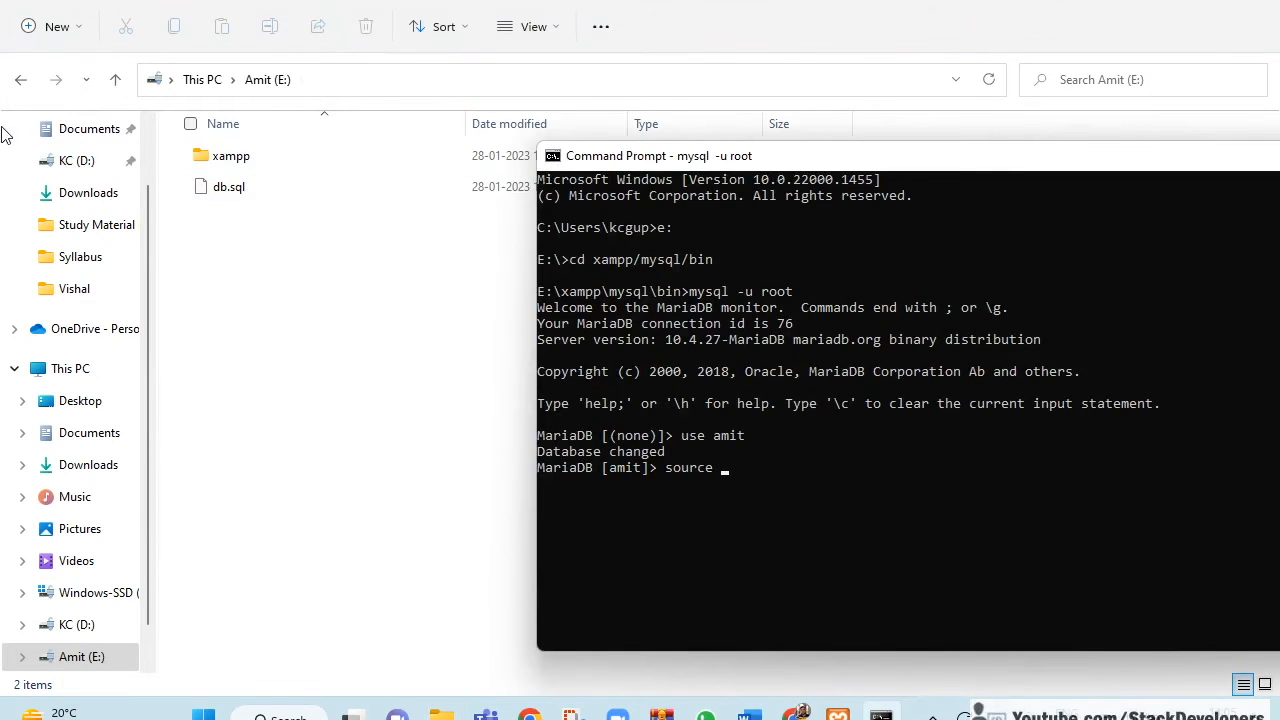
pyautogui.click(337, 258)
pyautogui.hotkey('alt', 'Tab')
pyautogui.click(750, 714)
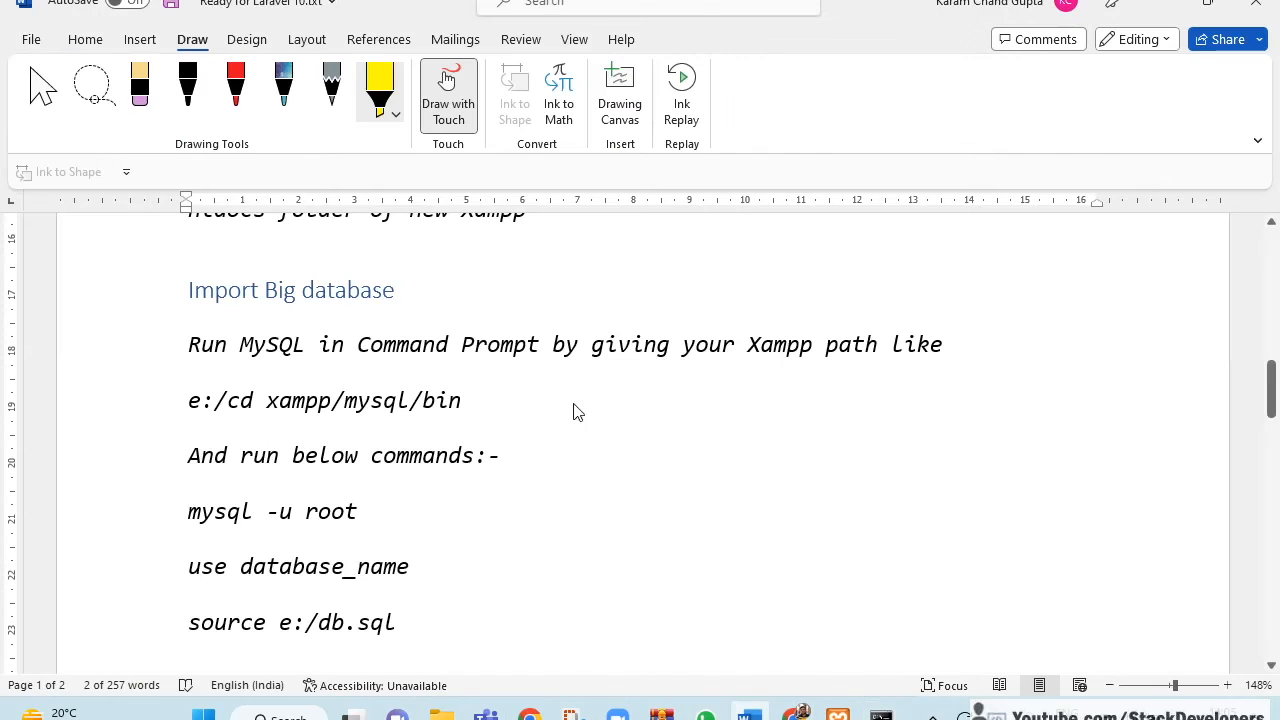
pyautogui.hotkey('alt', 'Tab')
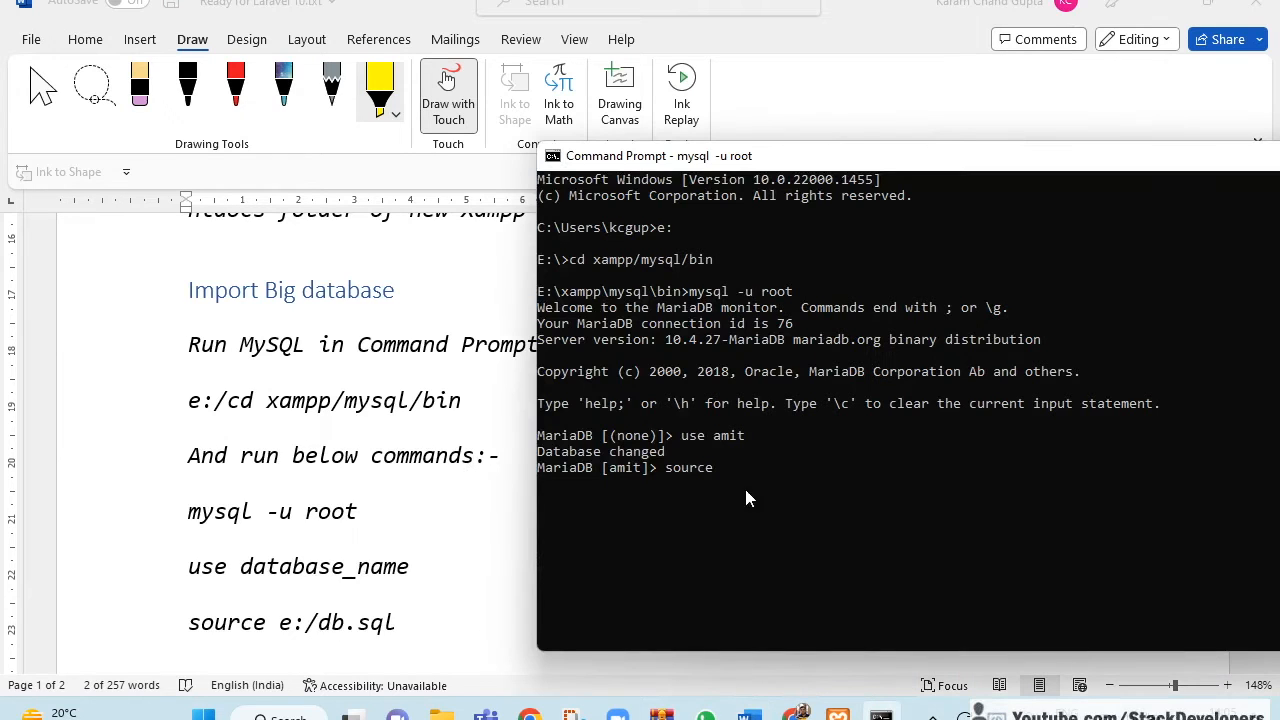
pyautogui.write('e:/db.sql')
pyautogui.press('Return')
# Compare the maximum upload size on phpMyAdmin's import page with the source import run in Command Prompt
pyautogui.scroll(-3, 385, 543)
pyautogui.scroll(3, 394, 543)
pyautogui.click(386, 402)
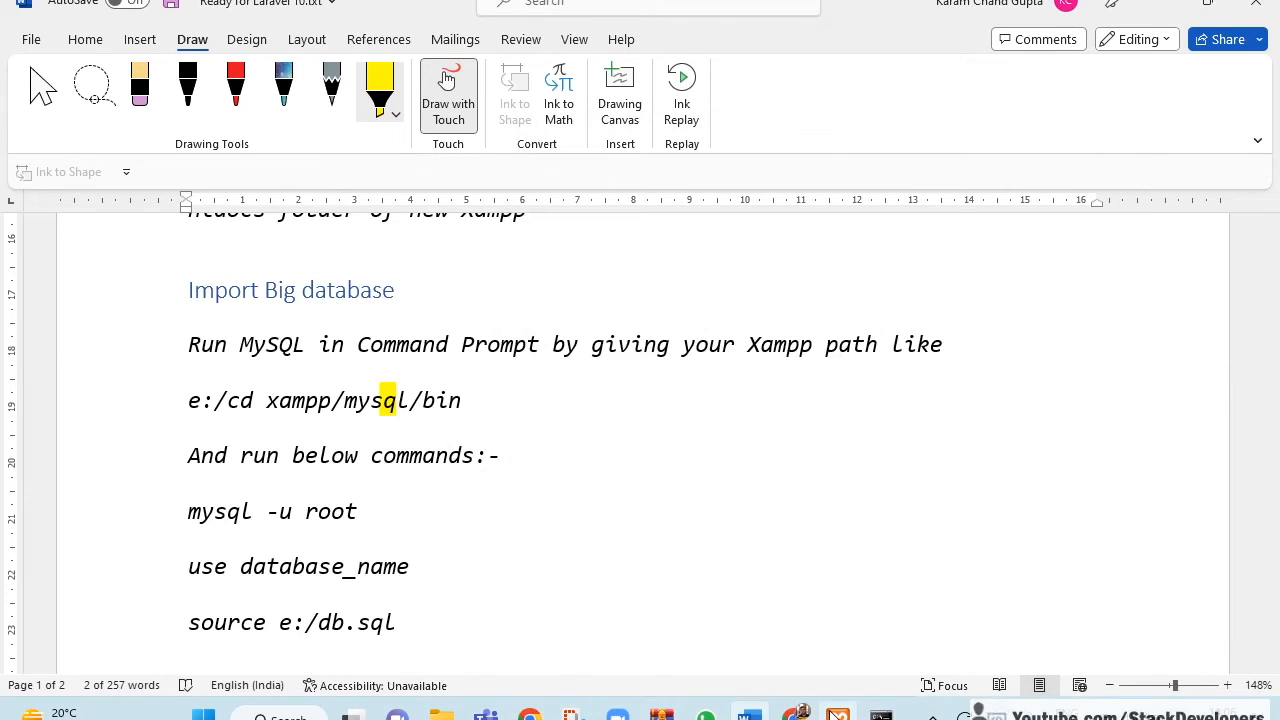
pyautogui.click(881, 714)
pyautogui.click(797, 714)
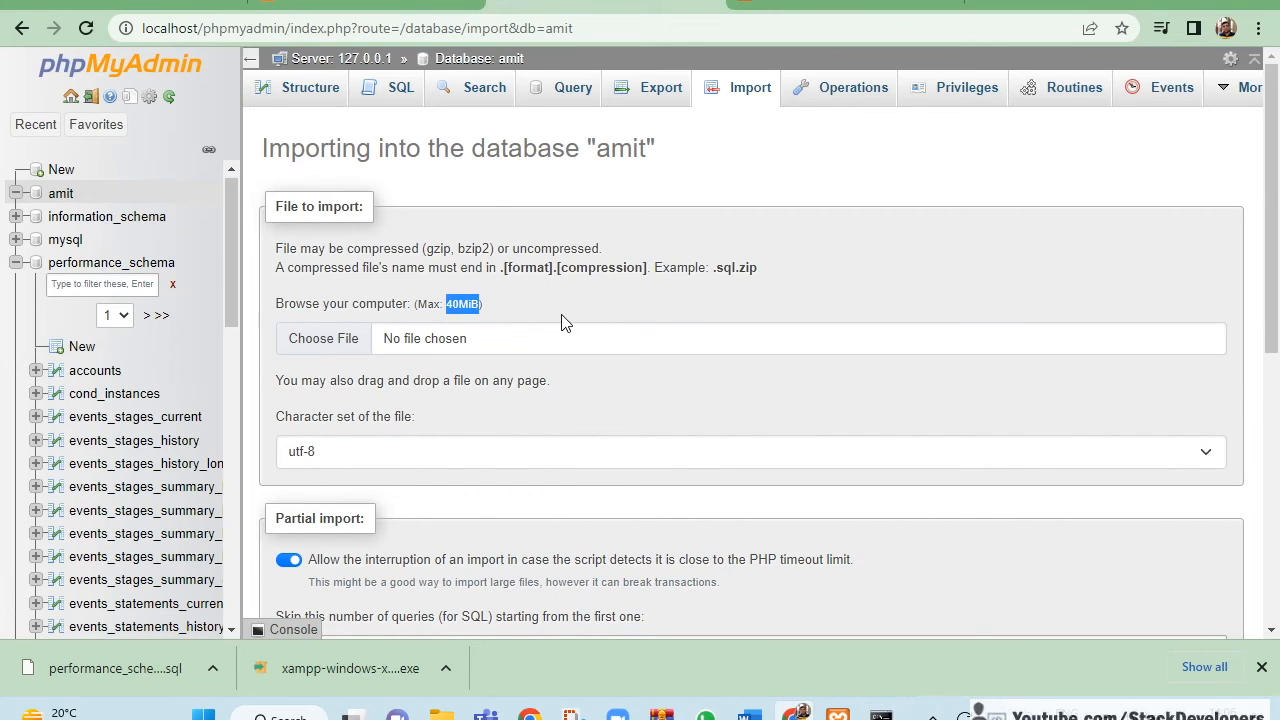
pyautogui.click(602, 302)
pyautogui.moveTo(880, 714)
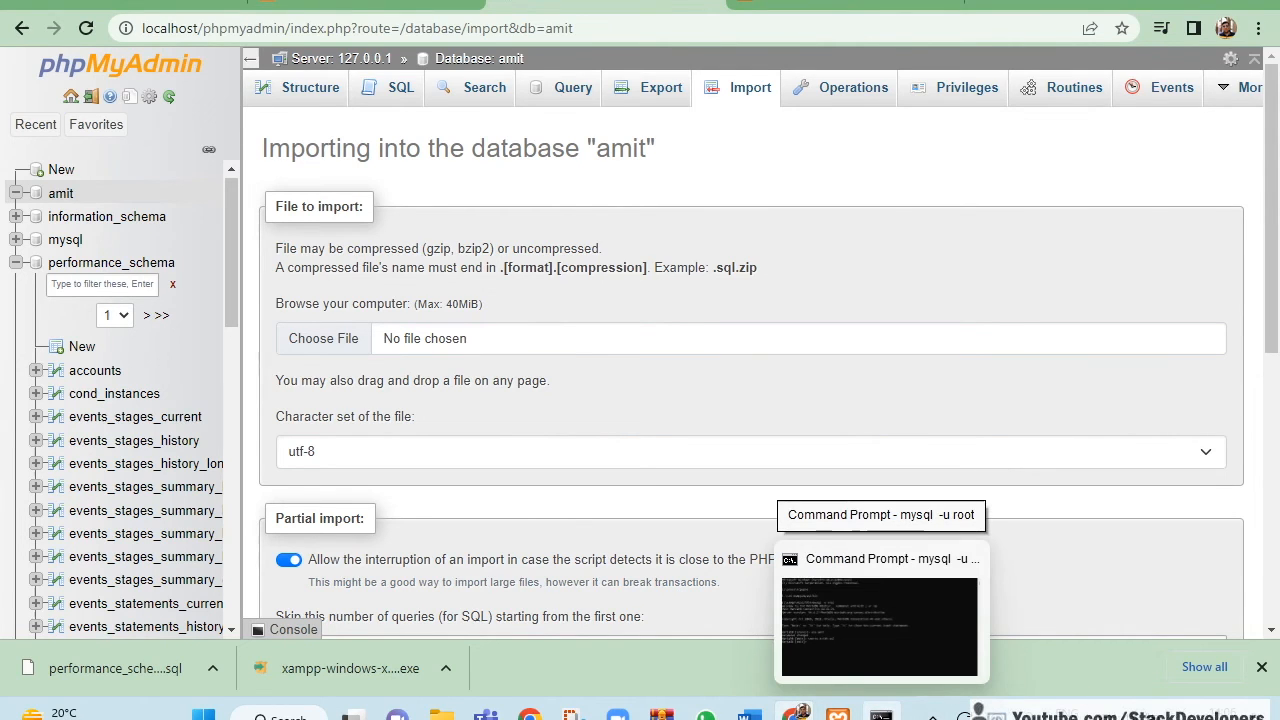
pyautogui.click(880, 610)
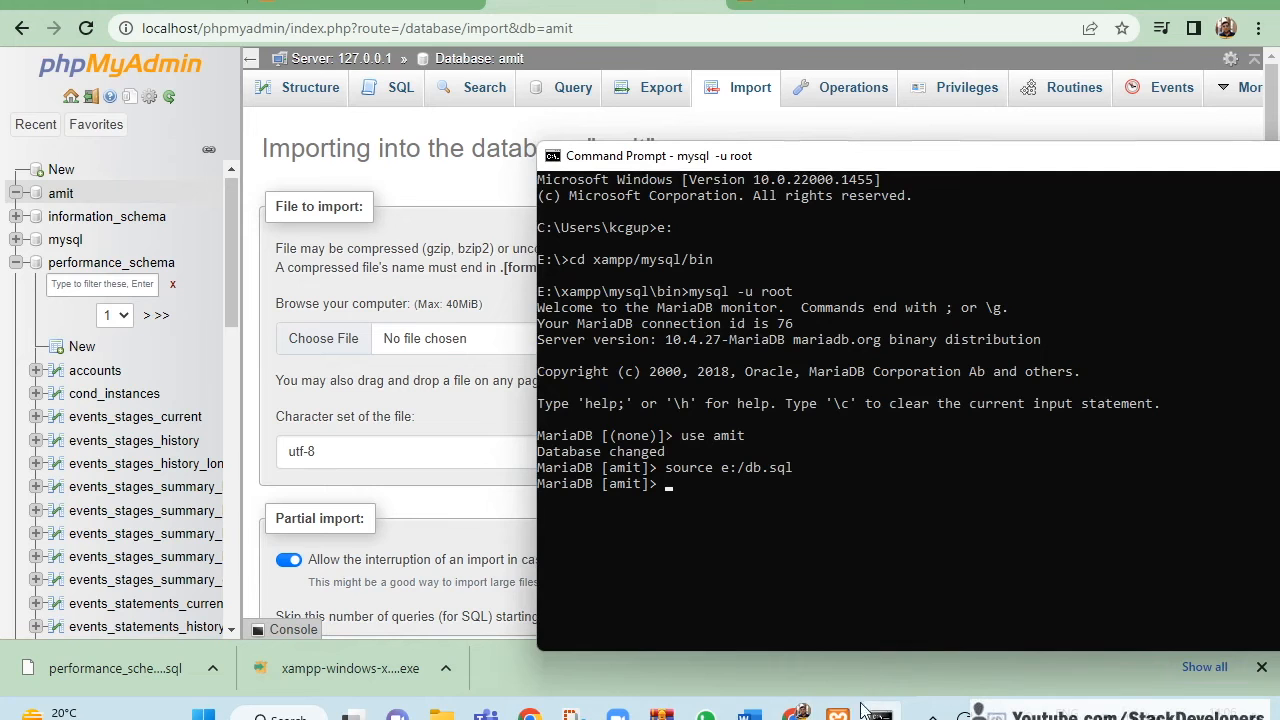
# Return to the Word notes and read the Install Composer section with its download link
pyautogui.moveTo(838, 712)
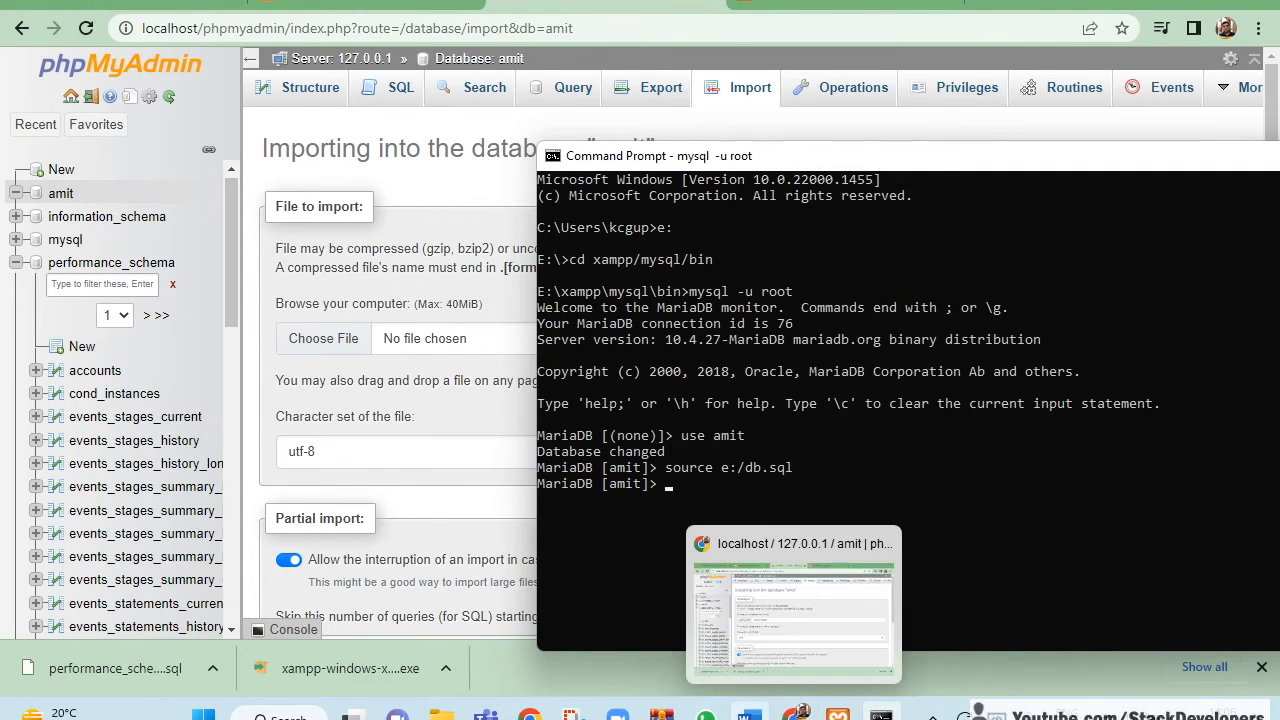
pyautogui.click(749, 712)
pyautogui.scroll(-5, 234, 414)
pyautogui.scroll(-4, 310, 418)
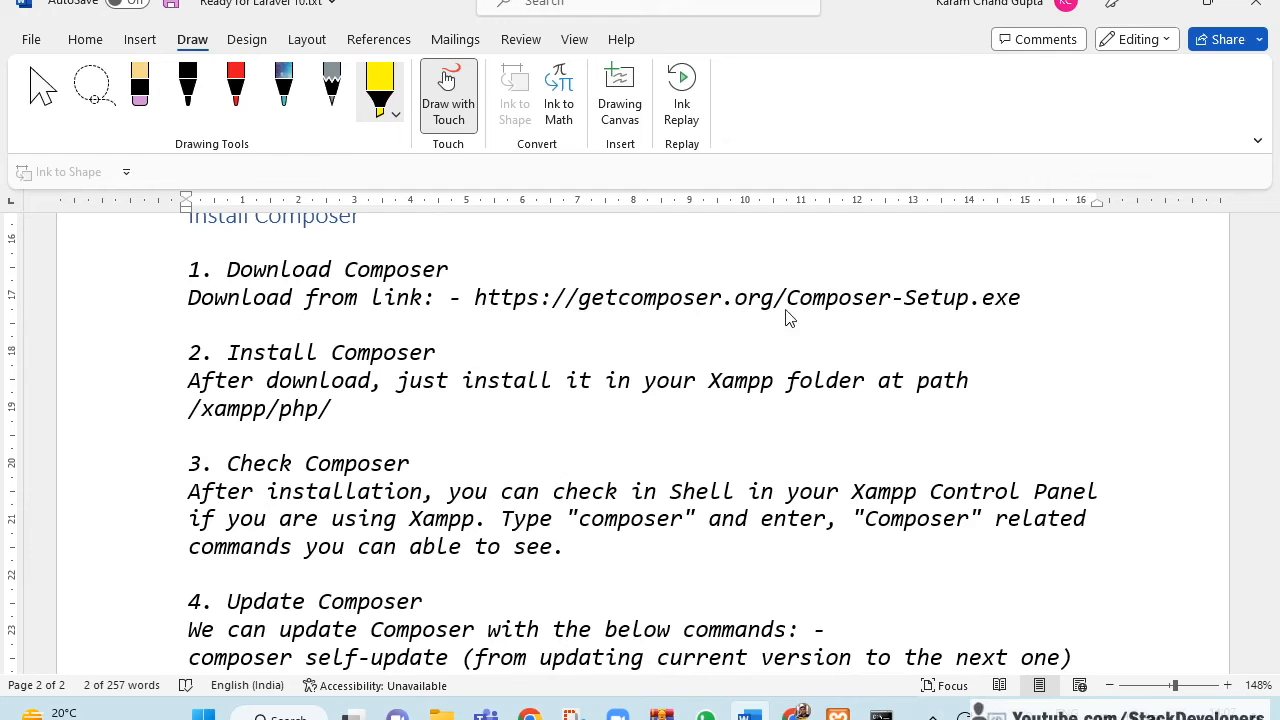
# Switch to Chrome and open getcomposer.org in a new tab
pyautogui.click(793, 714)
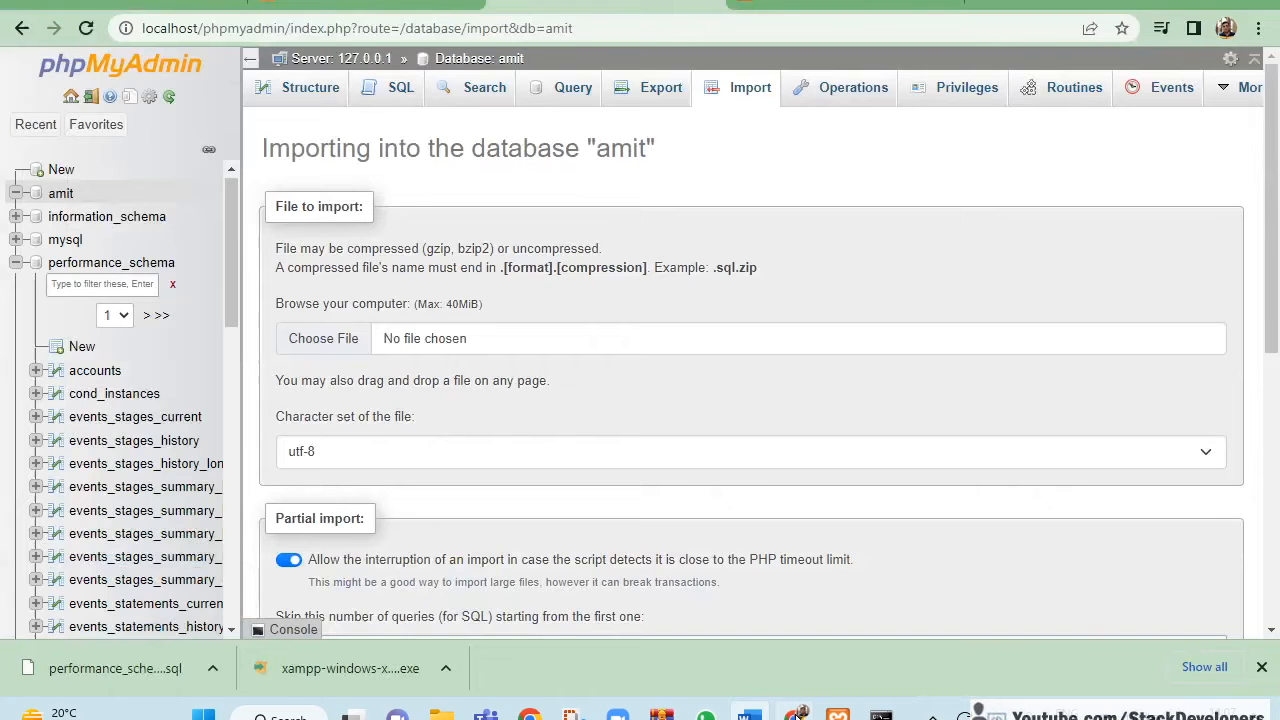
pyautogui.hotkey('ctrl', 't')
pyautogui.write('getcomp')
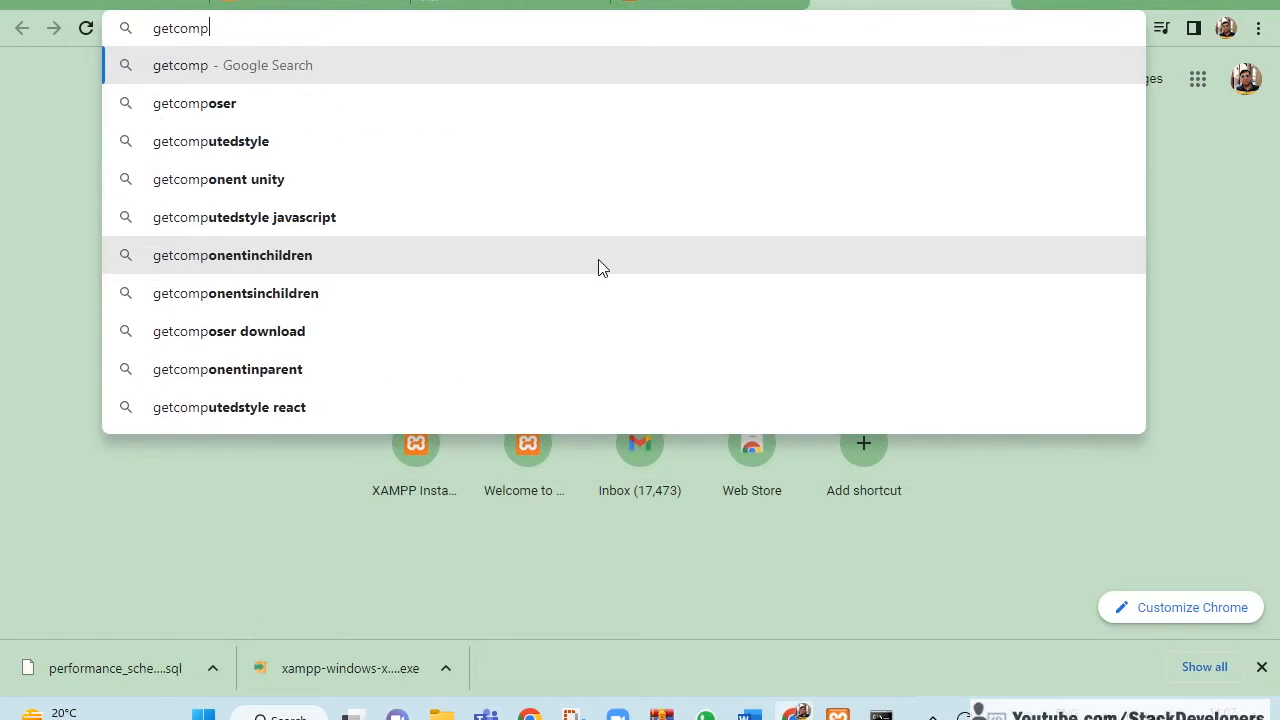
pyautogui.write('oser.org')
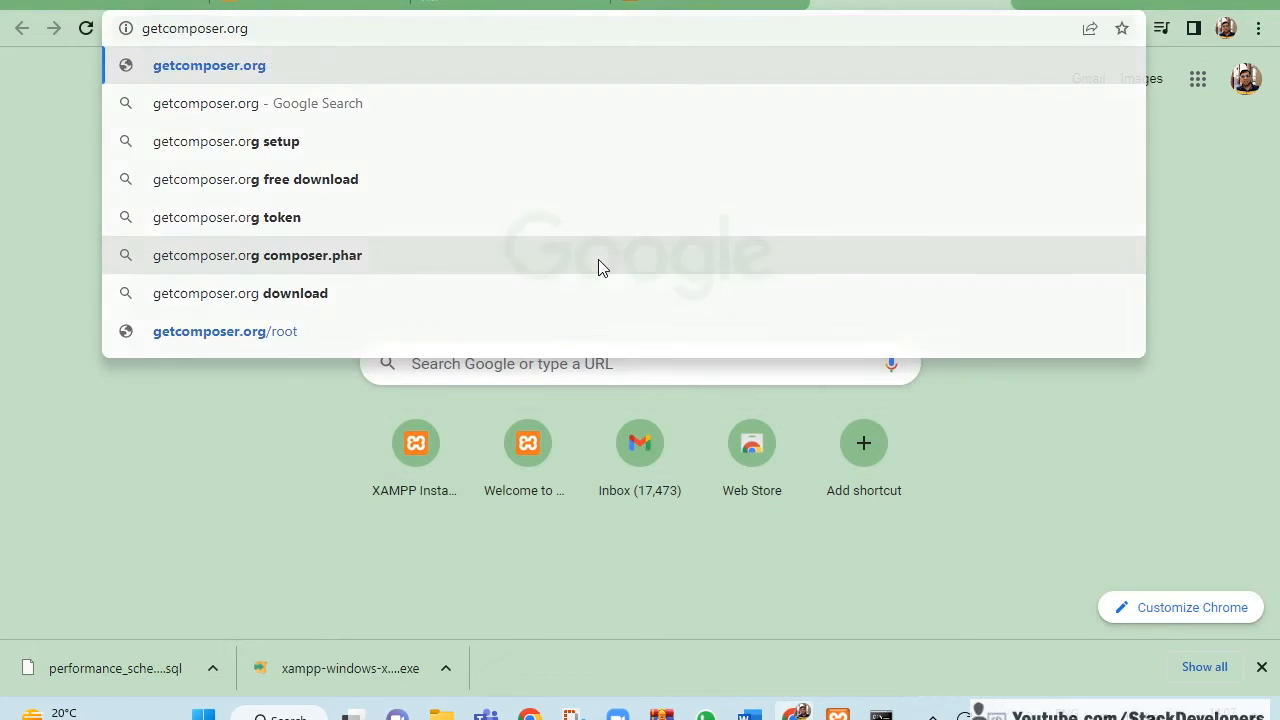
pyautogui.press('Return')
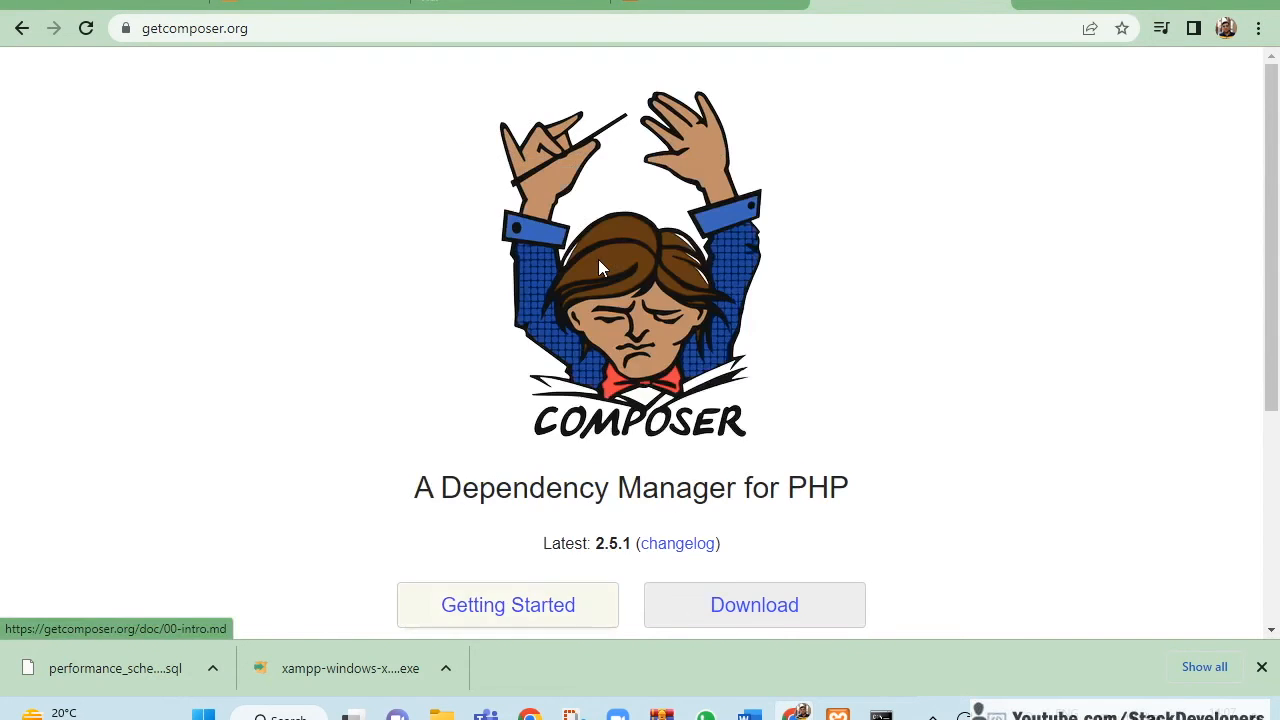
# Go to Composer's download page and download the Windows installer Composer-Setup.exe
pyautogui.scroll(-3, 680, 297)
pyautogui.click(745, 322)
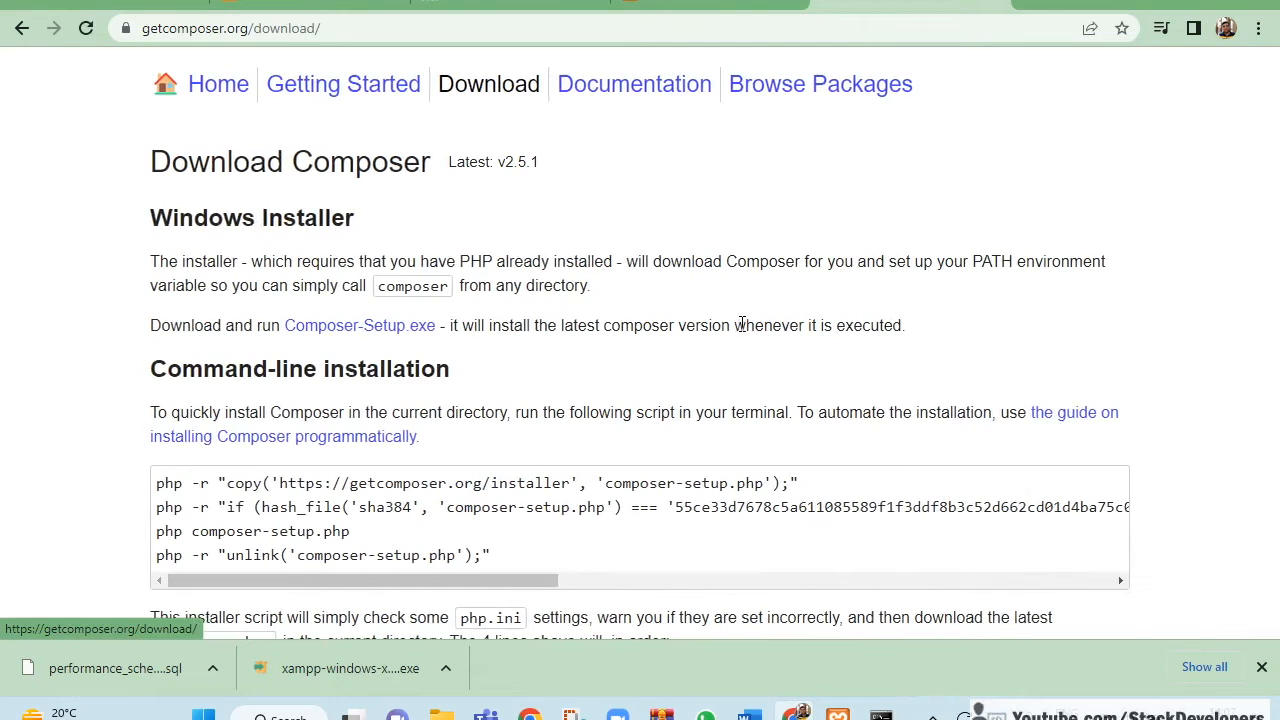
pyautogui.scroll(-3, 492, 287)
pyautogui.scroll(2, 492, 287)
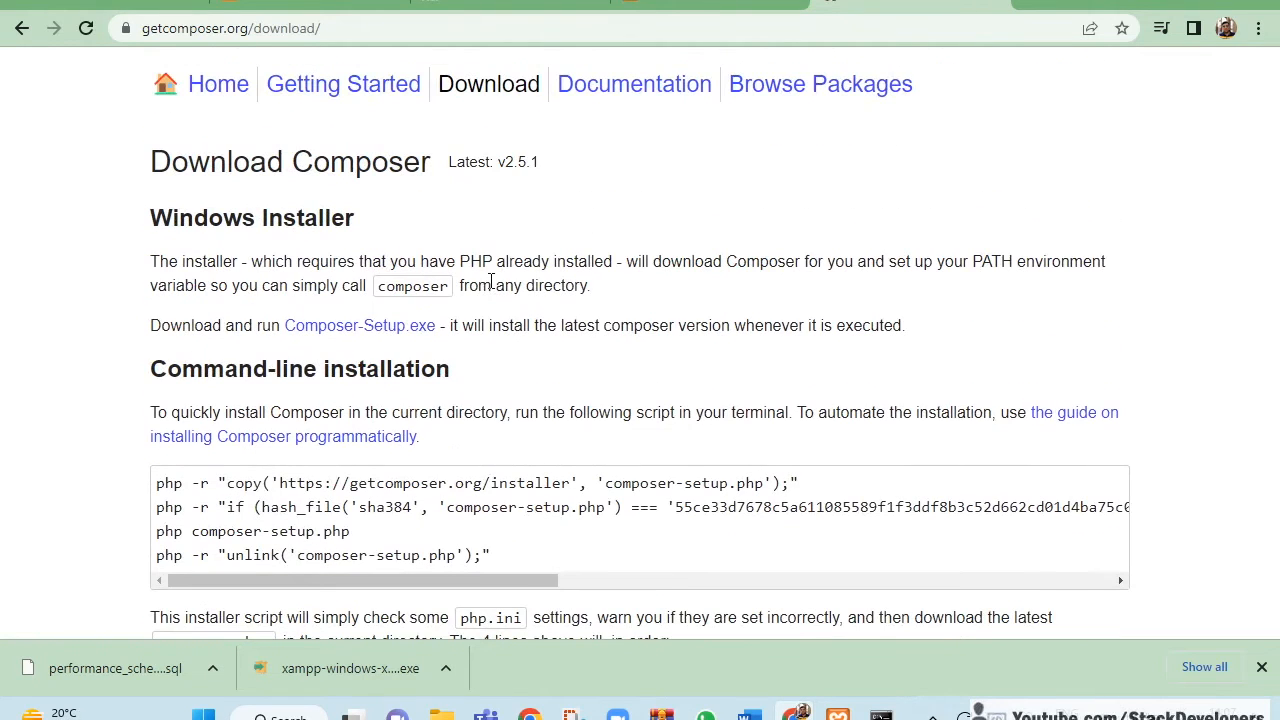
pyautogui.click(369, 330)
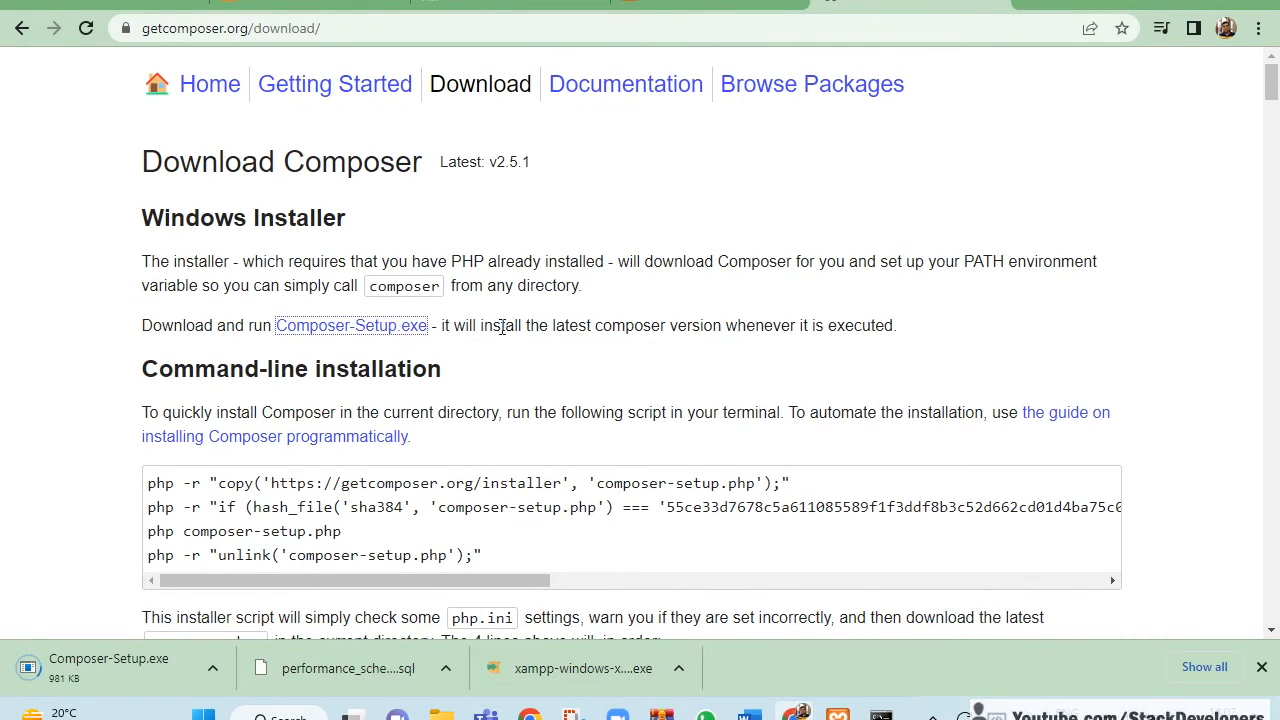
# Run Composer-Setup.exe for all users, enable Developer mode and continue to the destination page
pyautogui.click(134, 668)
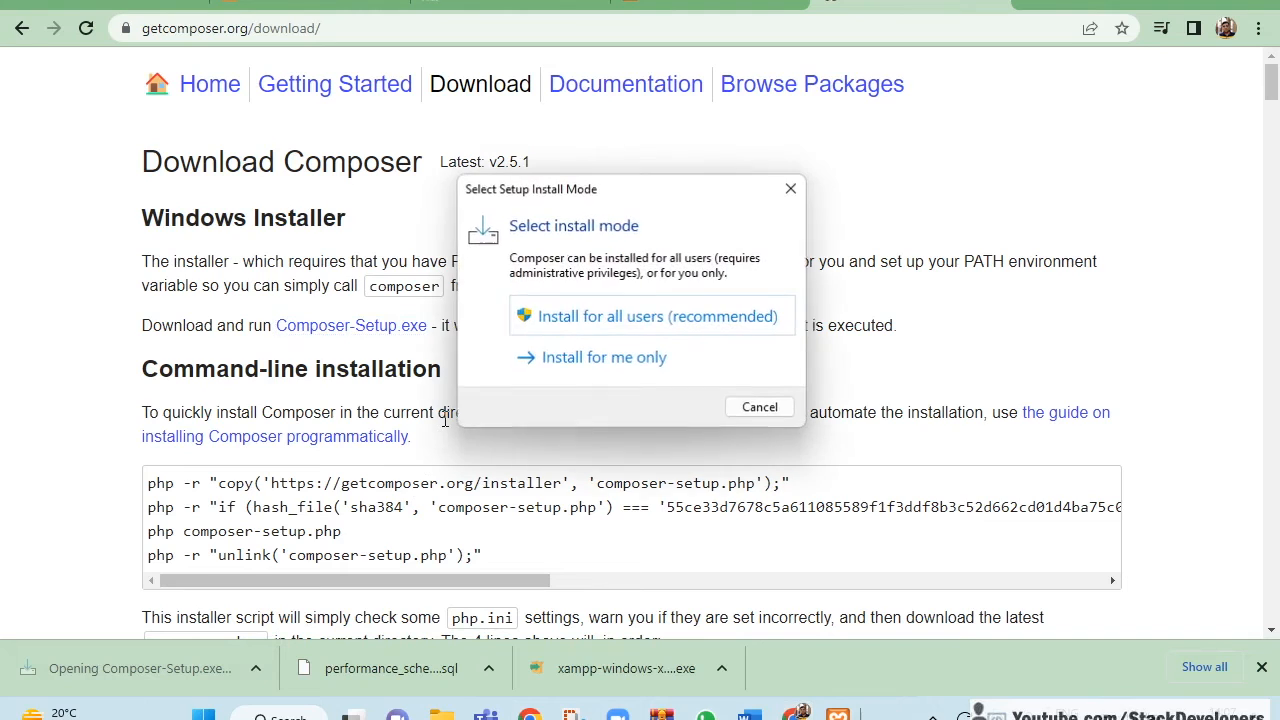
pyautogui.click(660, 318)
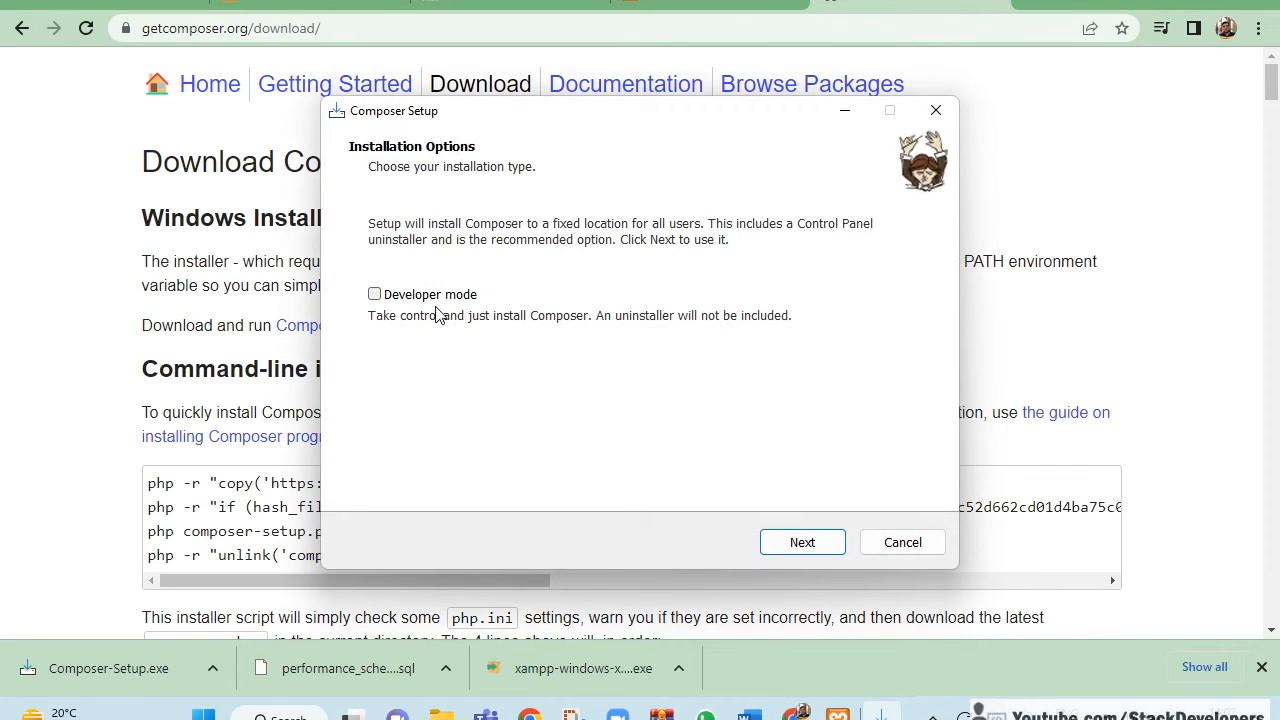
pyautogui.click(424, 294)
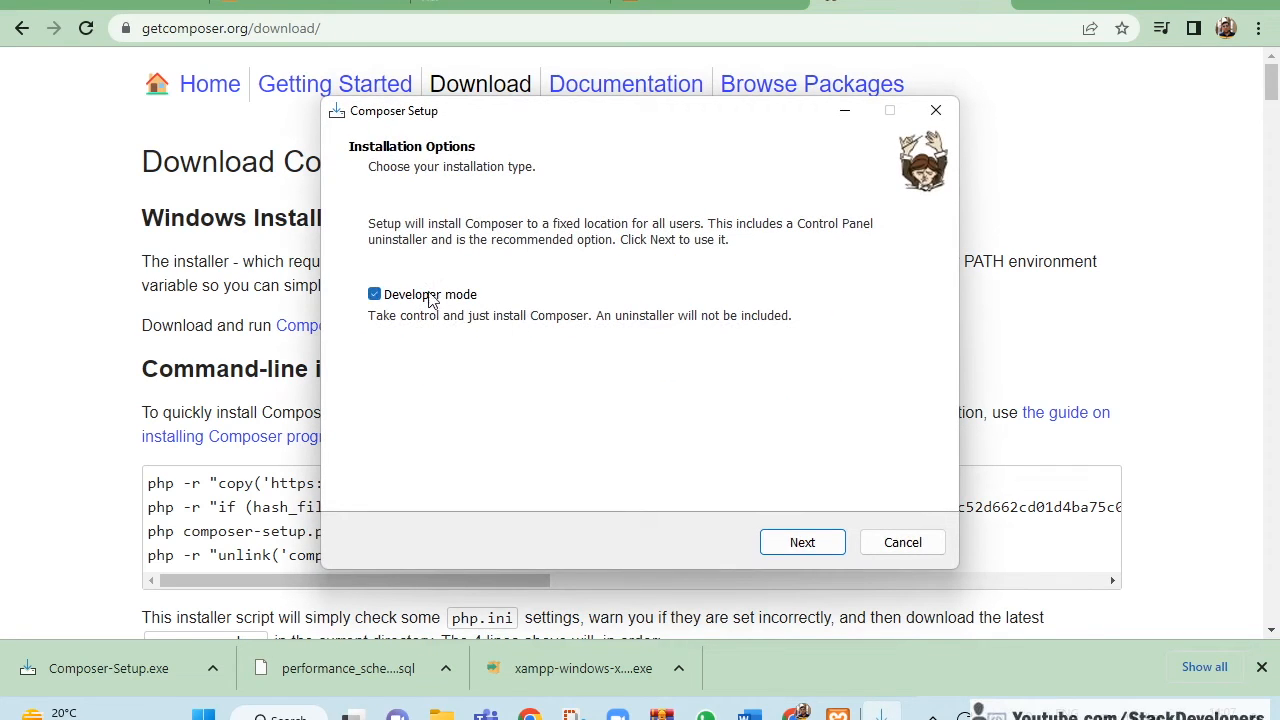
pyautogui.click(808, 547)
# Set Composer's installation folder to e:\composer and continue to the settings check
pyautogui.click(381, 307)
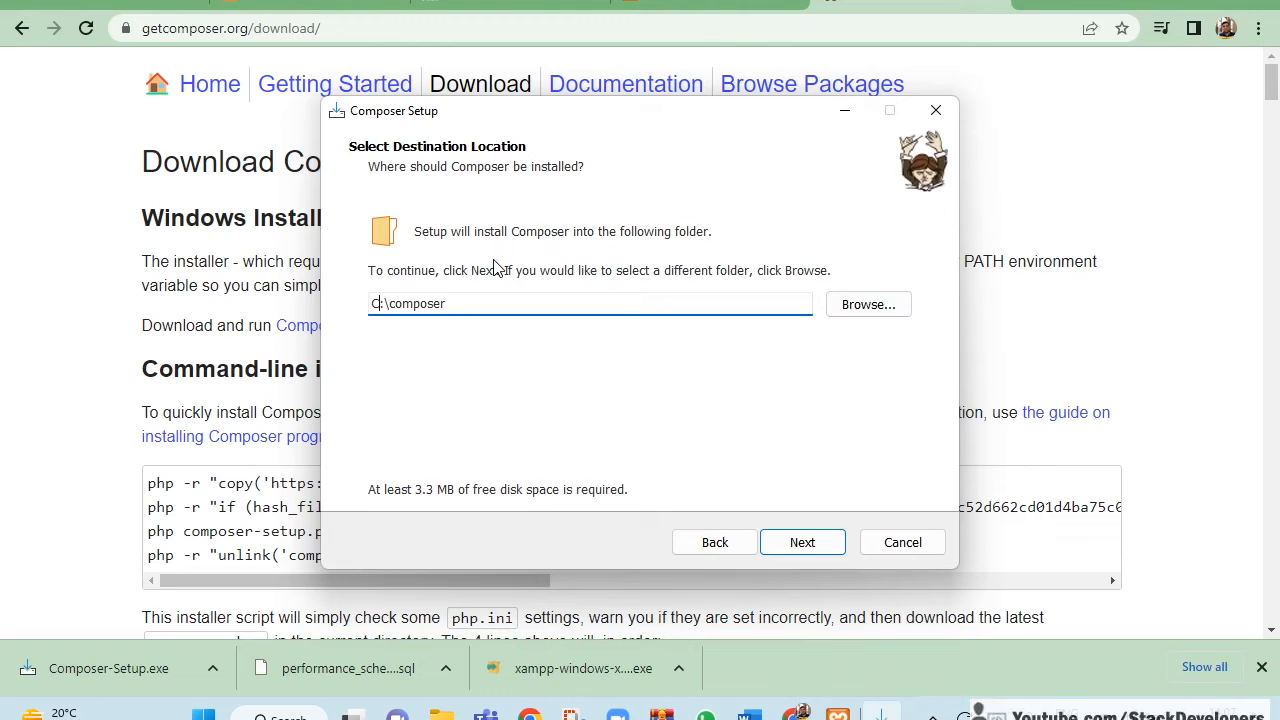
pyautogui.press('BackSpace')
pyautogui.write('e')
pyautogui.click(801, 552)
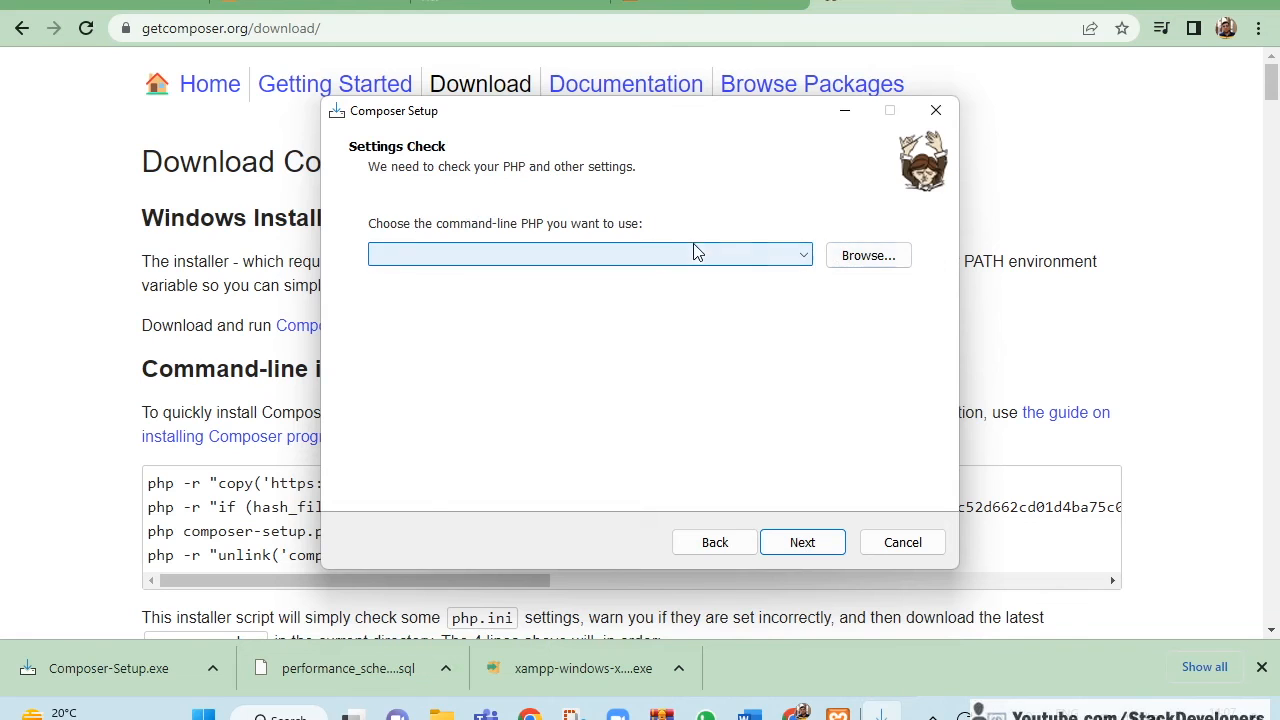
# Browse for the command-line PHP and open the xampp folder on drive E
pyautogui.click(860, 257)
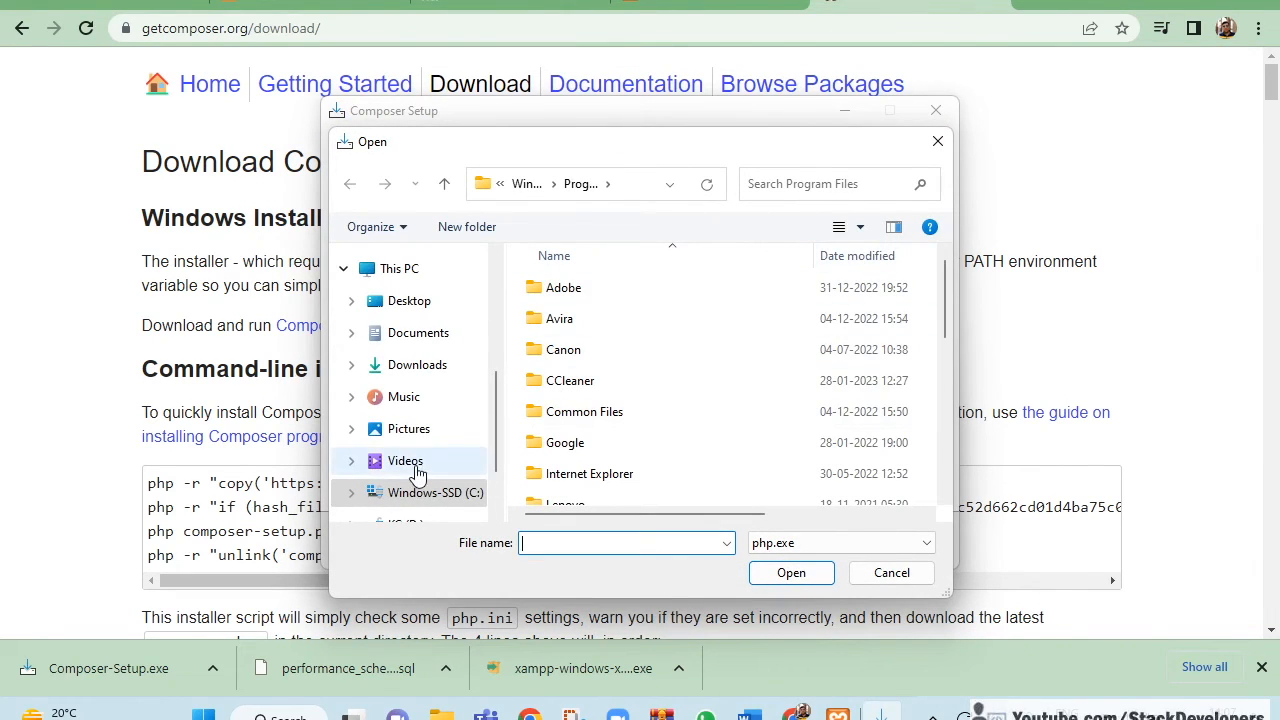
pyautogui.scroll(-2, 390, 460)
pyautogui.click(428, 455)
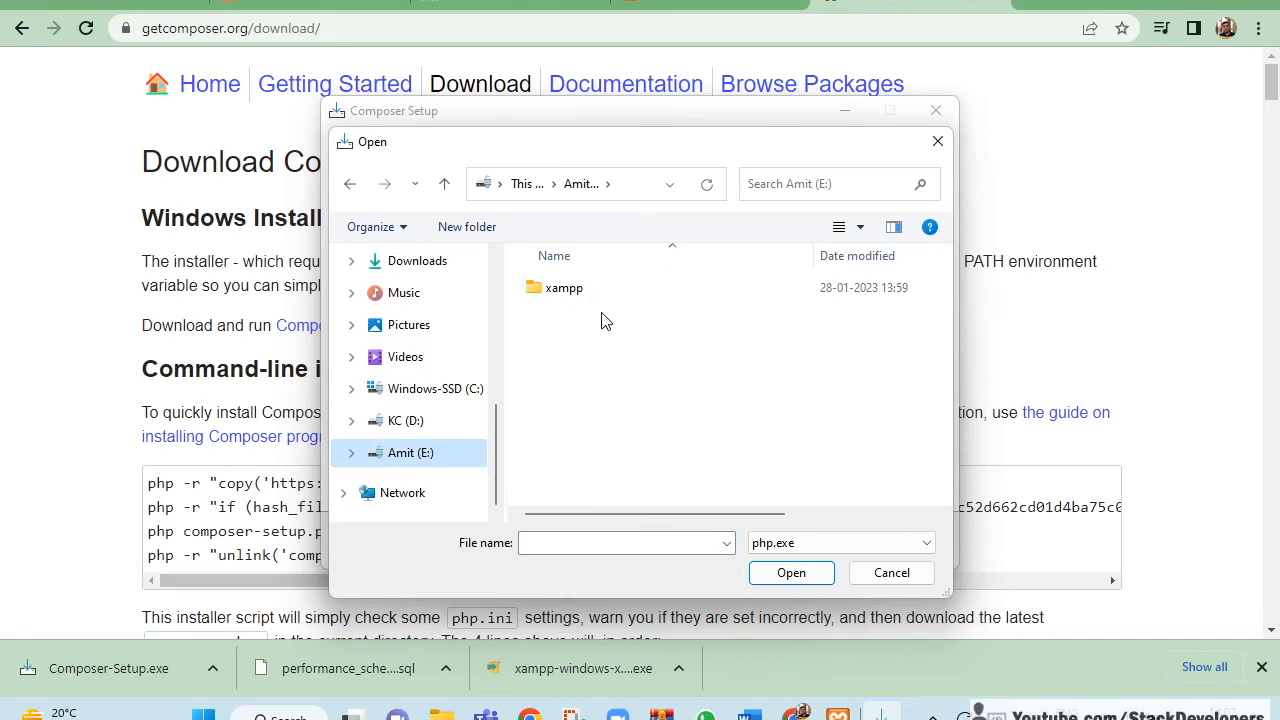
pyautogui.doubleClick(566, 289)
# Search the xampp folder and its apache subfolder for the PHP executable
pyautogui.scroll(-5, 588, 390)
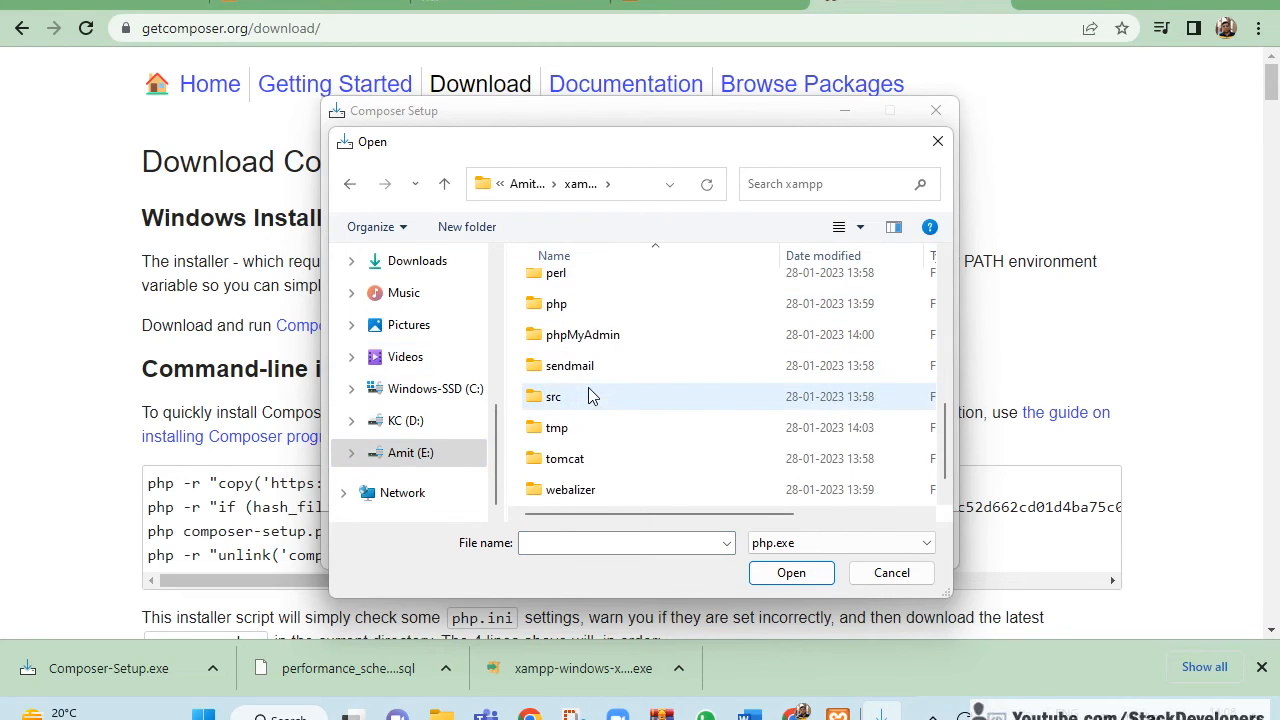
pyautogui.scroll(4, 590, 395)
pyautogui.scroll(-4, 590, 395)
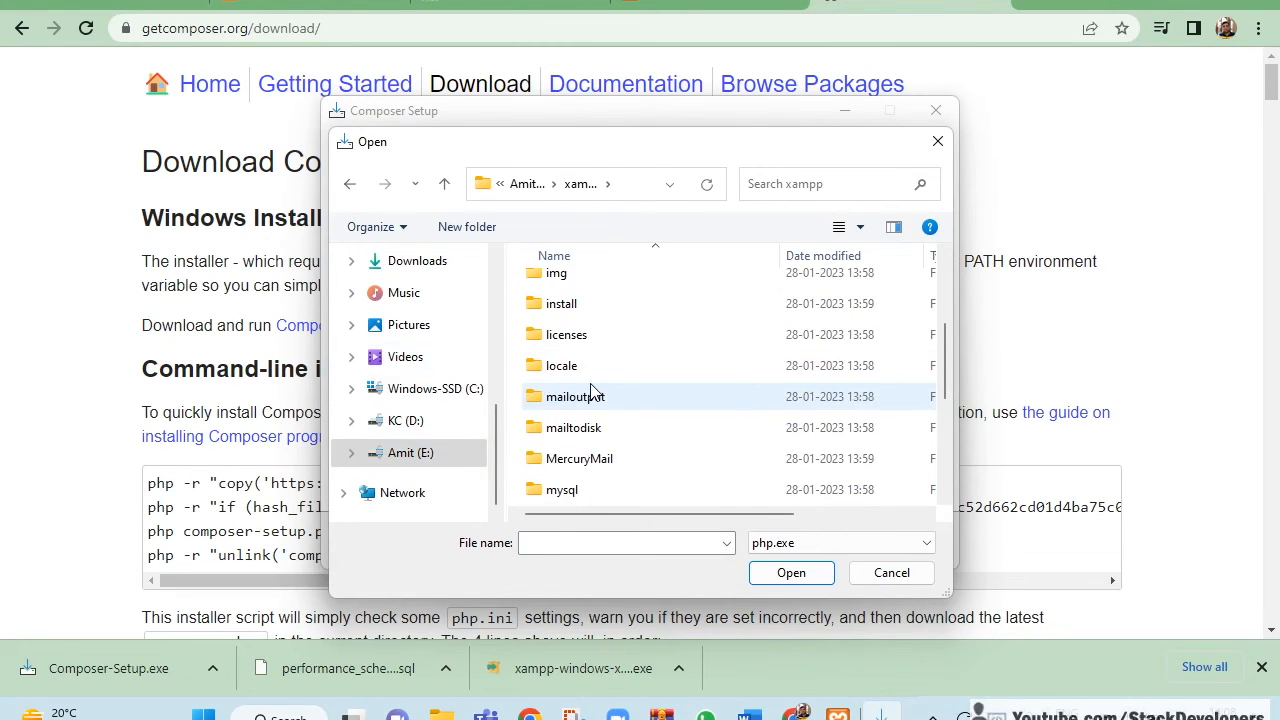
pyautogui.scroll(5, 592, 392)
pyautogui.scroll(1, 590, 370)
pyautogui.scroll(-1, 591, 346)
pyautogui.scroll(1, 585, 330)
pyautogui.doubleClick(578, 319)
pyautogui.scroll(-1, 621, 357)
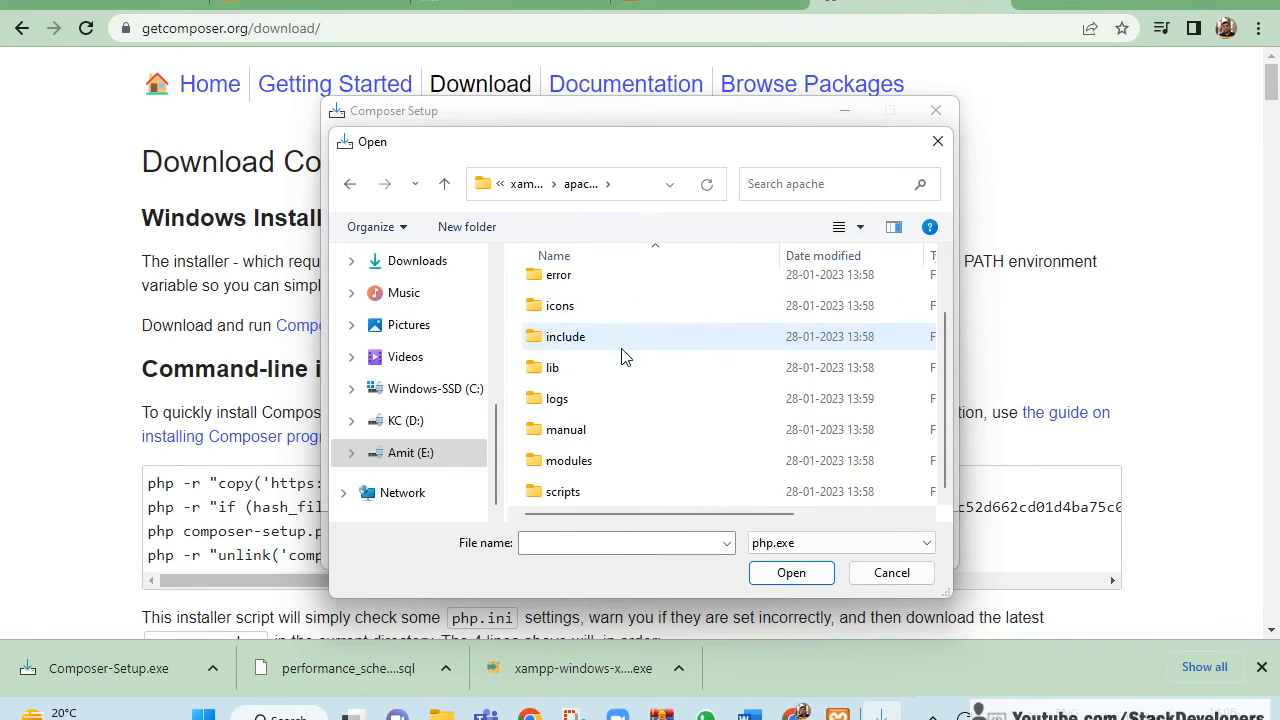
pyautogui.scroll(1, 622, 357)
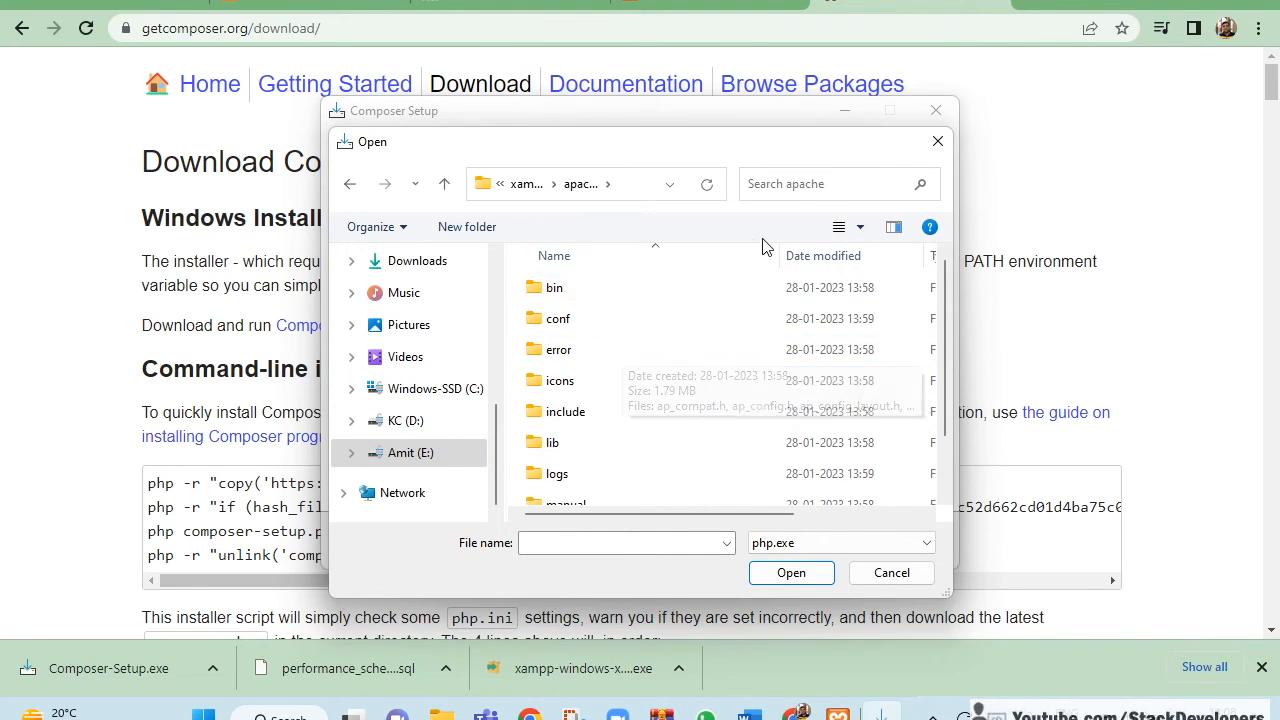
pyautogui.click(655, 248)
pyautogui.scroll(-1, 666, 342)
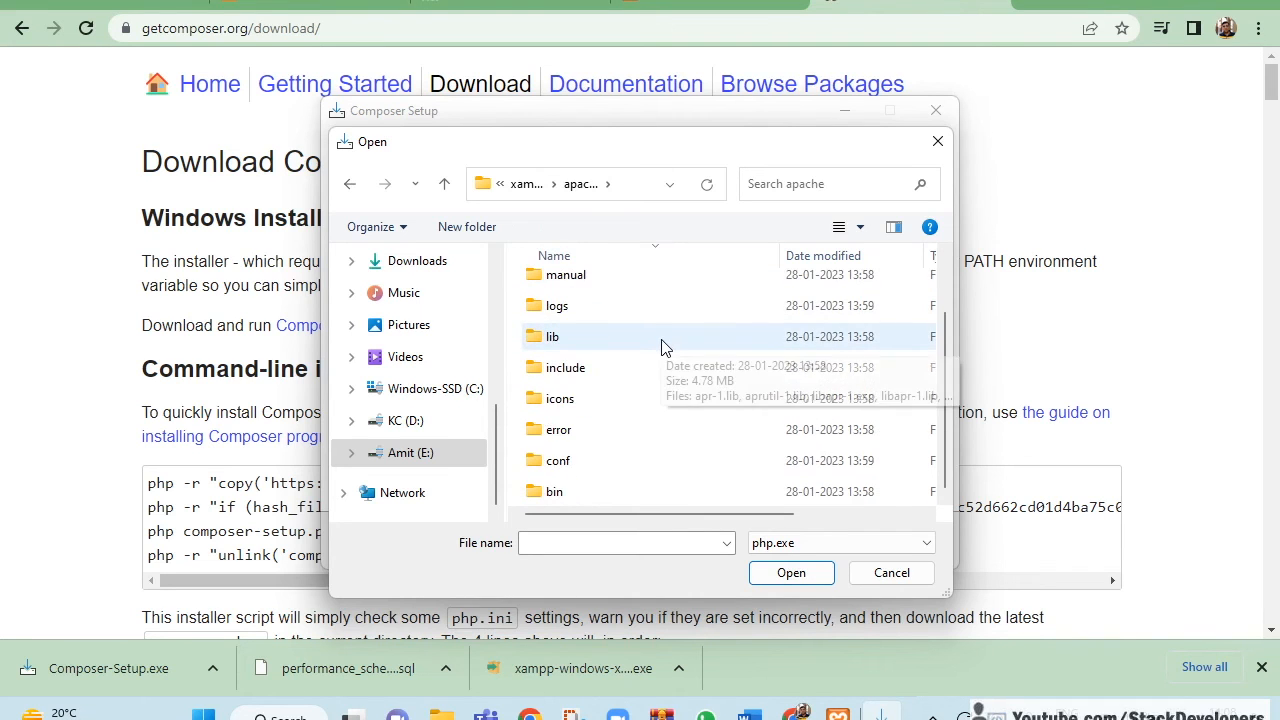
pyautogui.scroll(1, 666, 342)
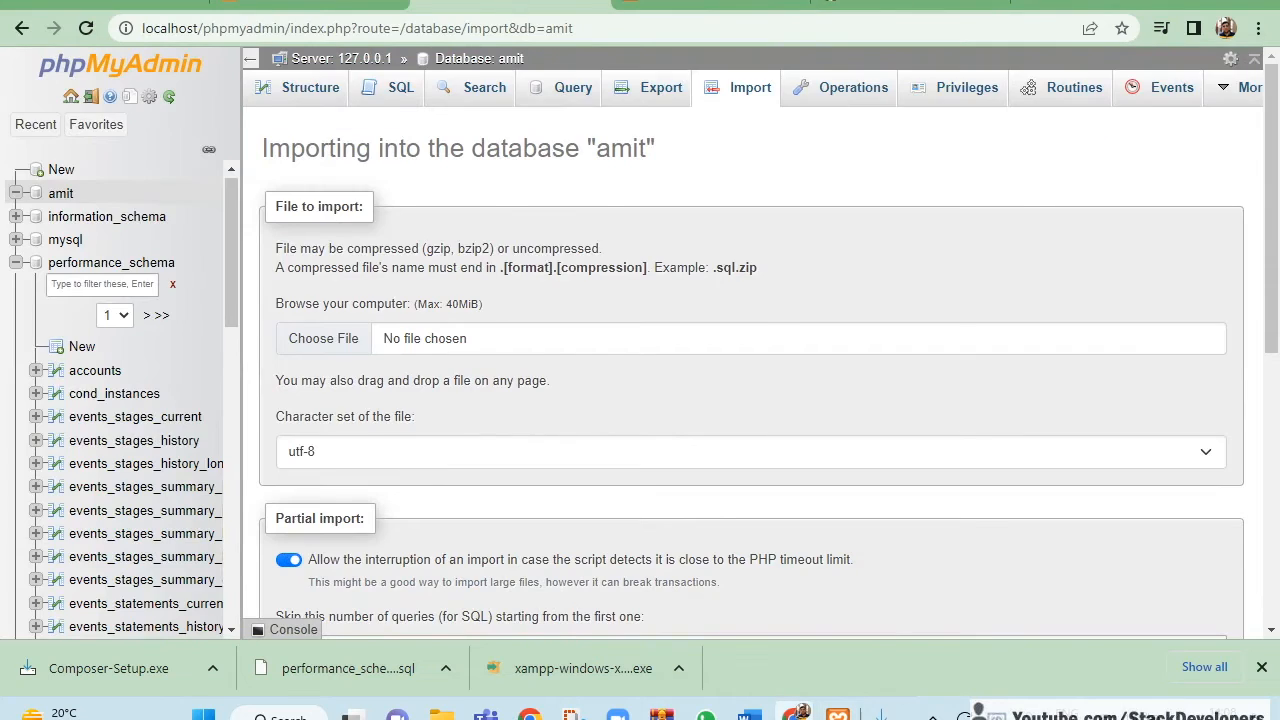
# Check the Composer installation notes for the PHP path and choose E:\xampp\php\php.exe as the command-line PHP
pyautogui.click(748, 712)
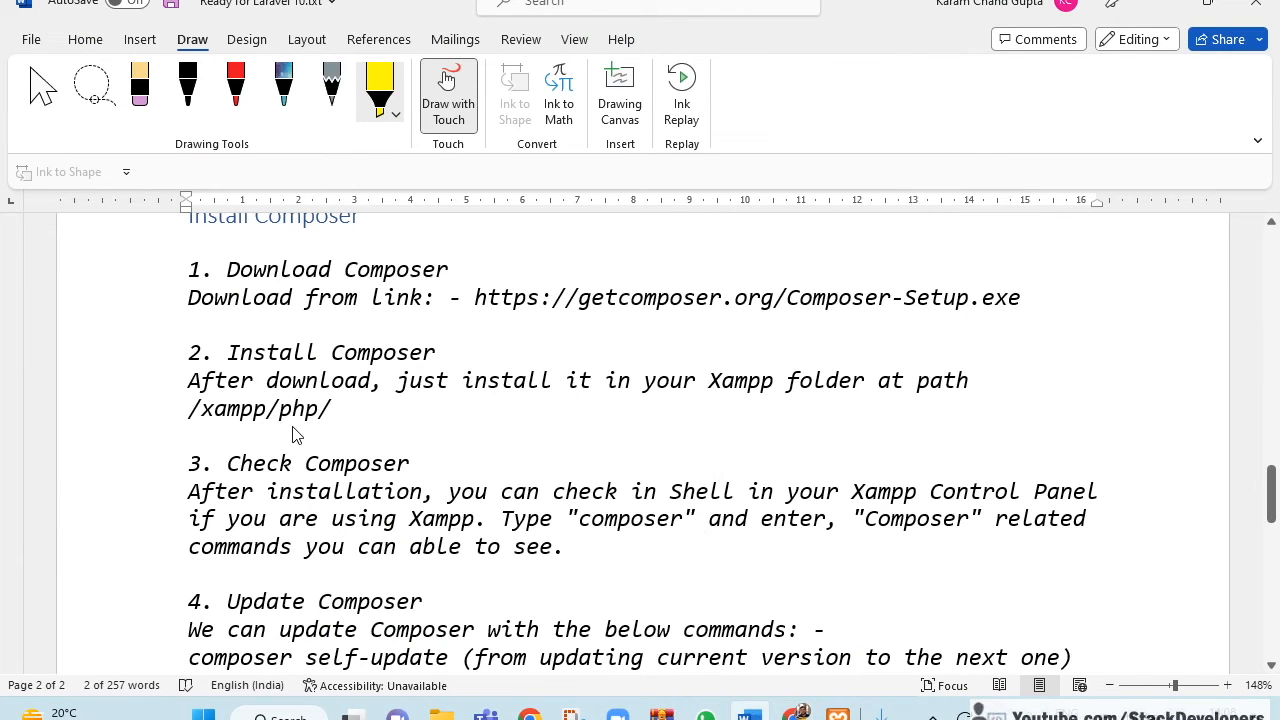
pyautogui.click(881, 712)
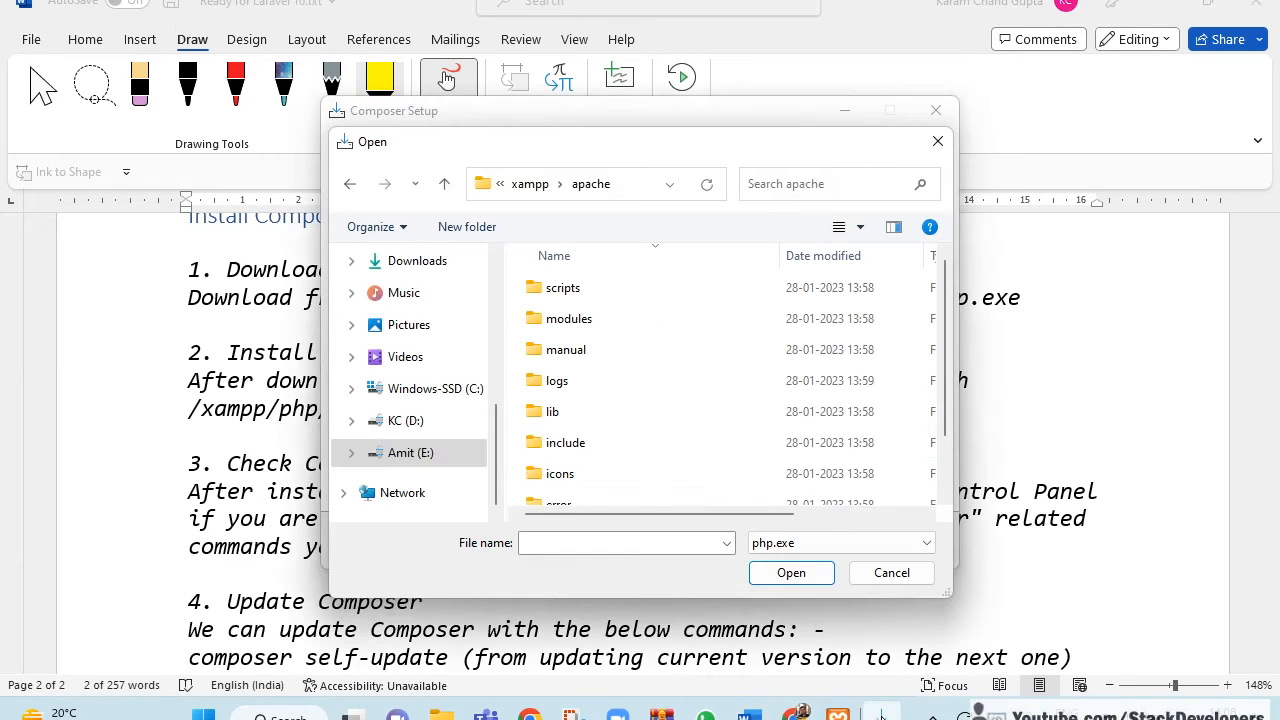
pyautogui.click(527, 178)
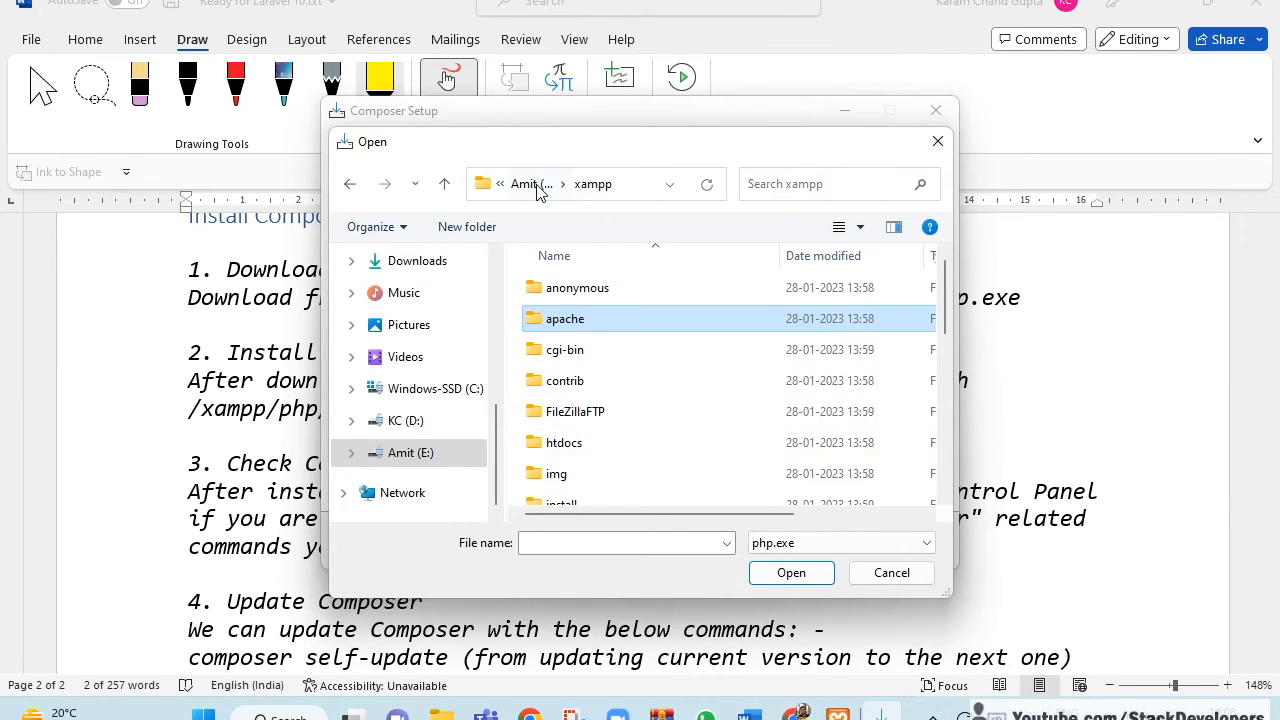
pyautogui.scroll(-4, 540, 366)
pyautogui.doubleClick(570, 397)
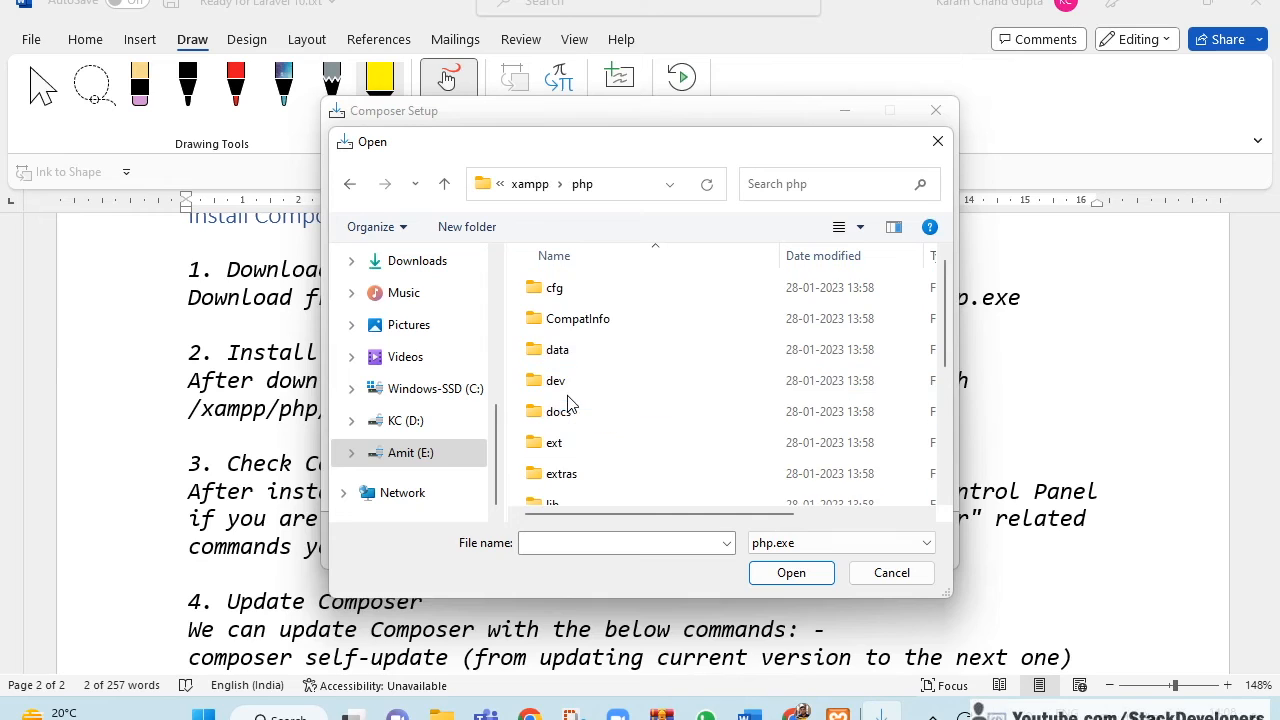
pyautogui.scroll(-3, 632, 405)
pyautogui.click(792, 573)
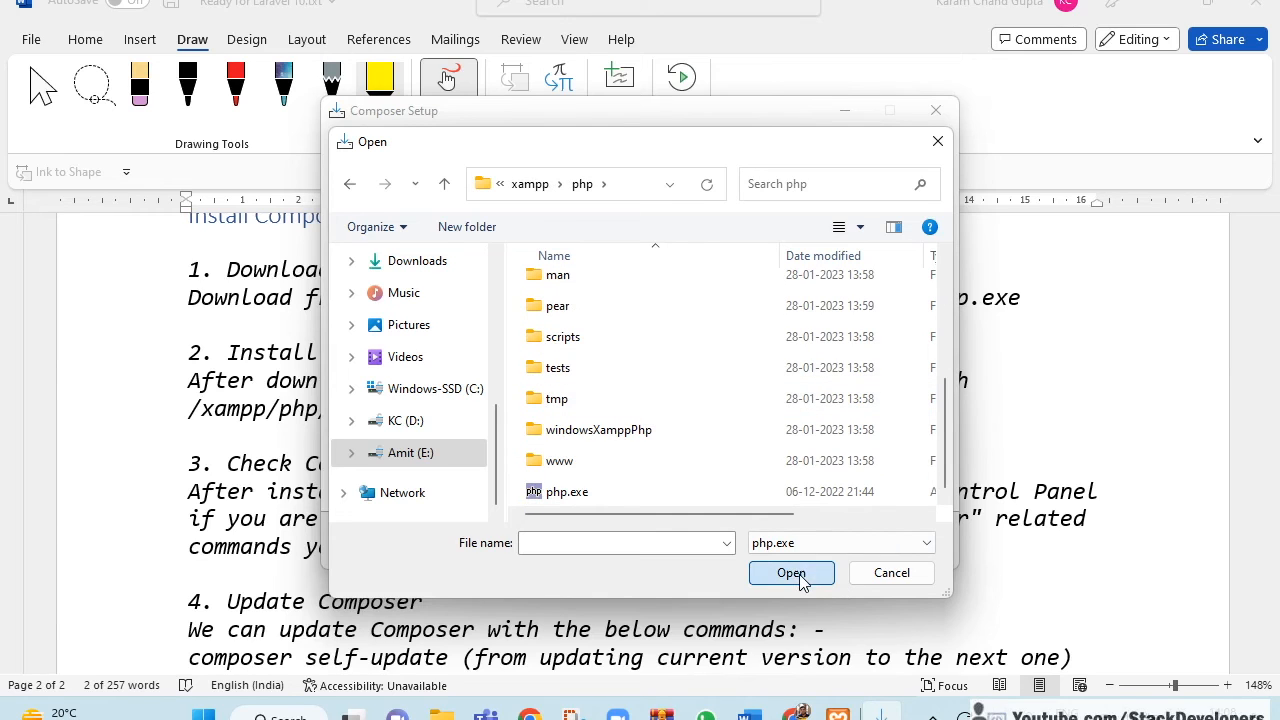
pyautogui.doubleClick(566, 497)
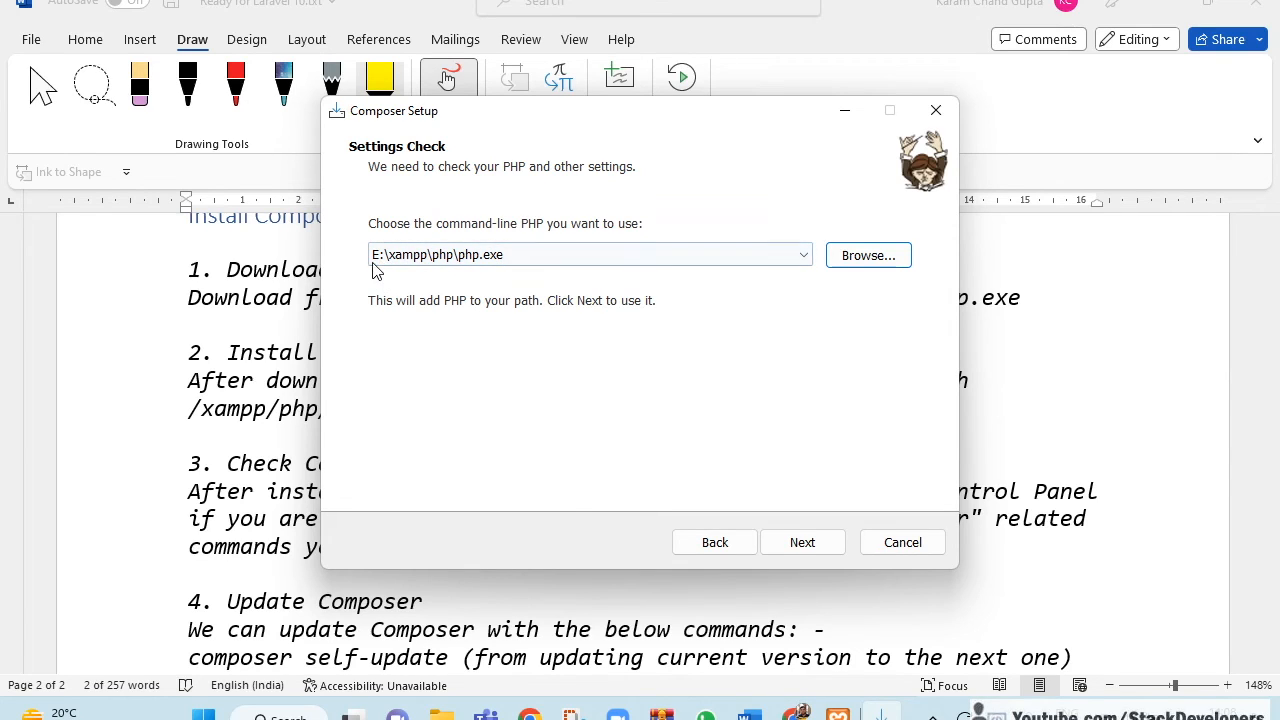
# Accept the chosen PHP, continue without a proxy, install Composer and finish the setup
pyautogui.click(816, 546)
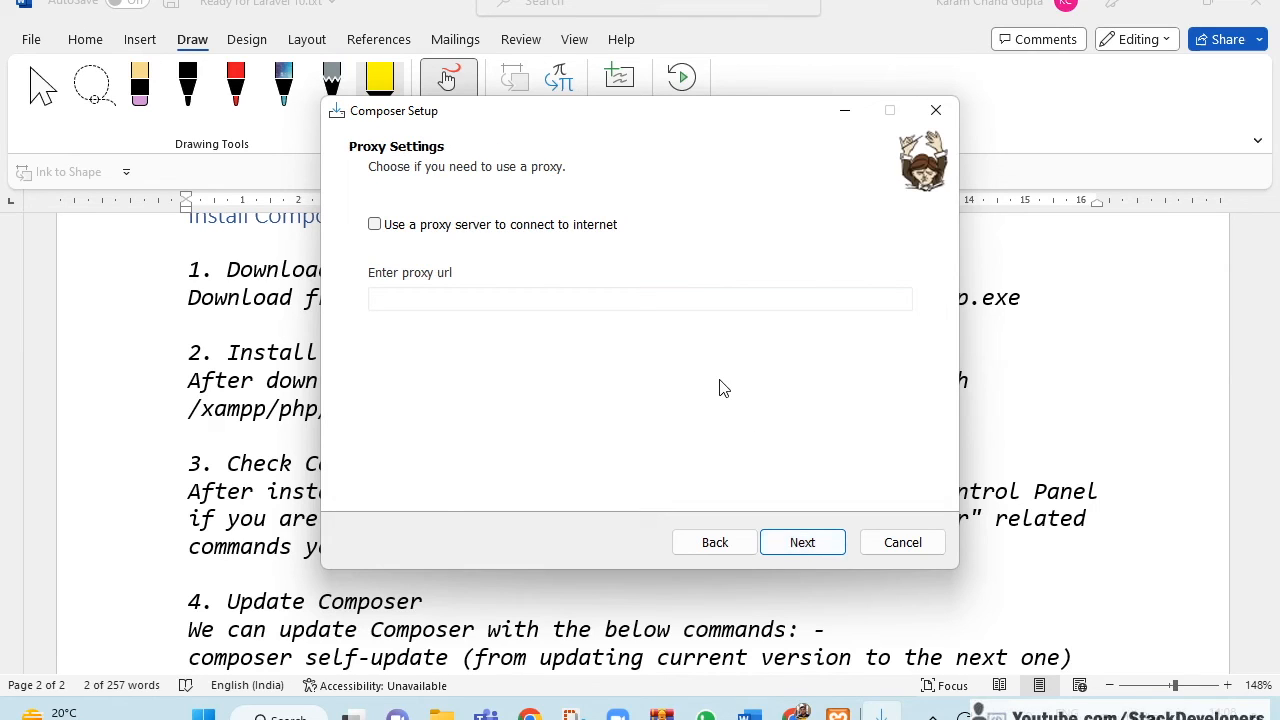
pyautogui.click(808, 545)
pyautogui.scroll(-3, 727, 375)
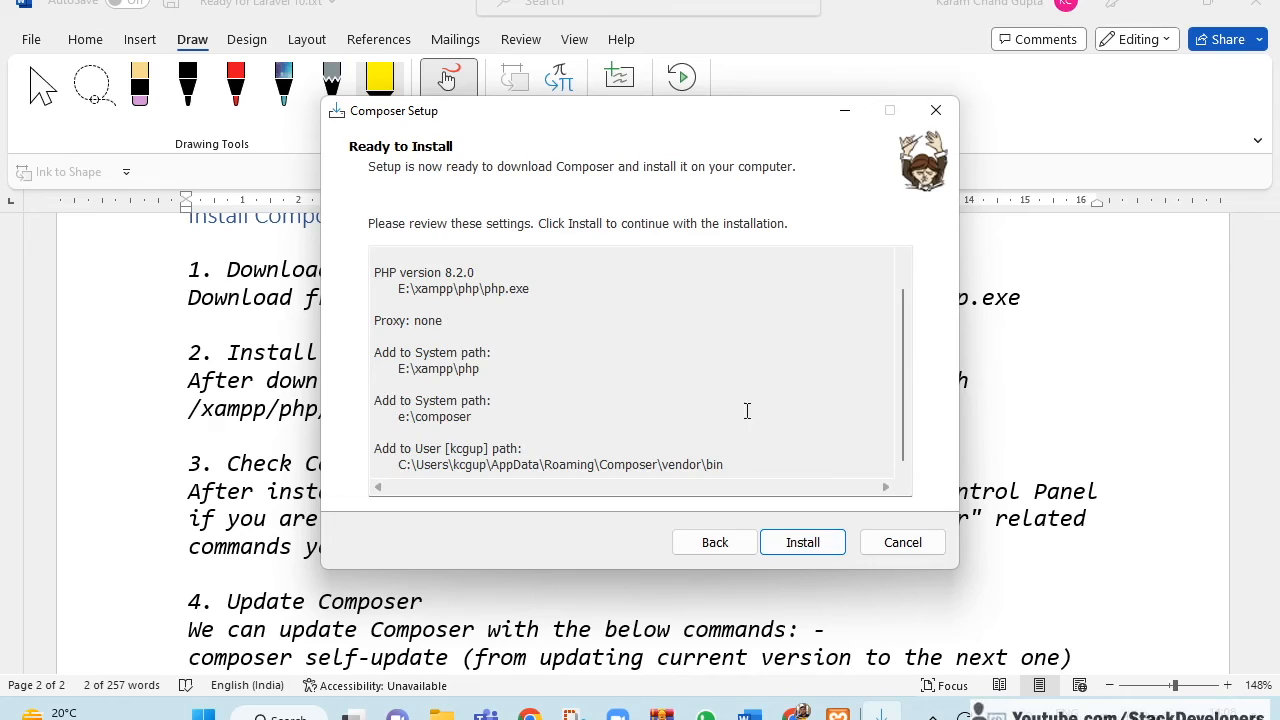
pyautogui.click(803, 542)
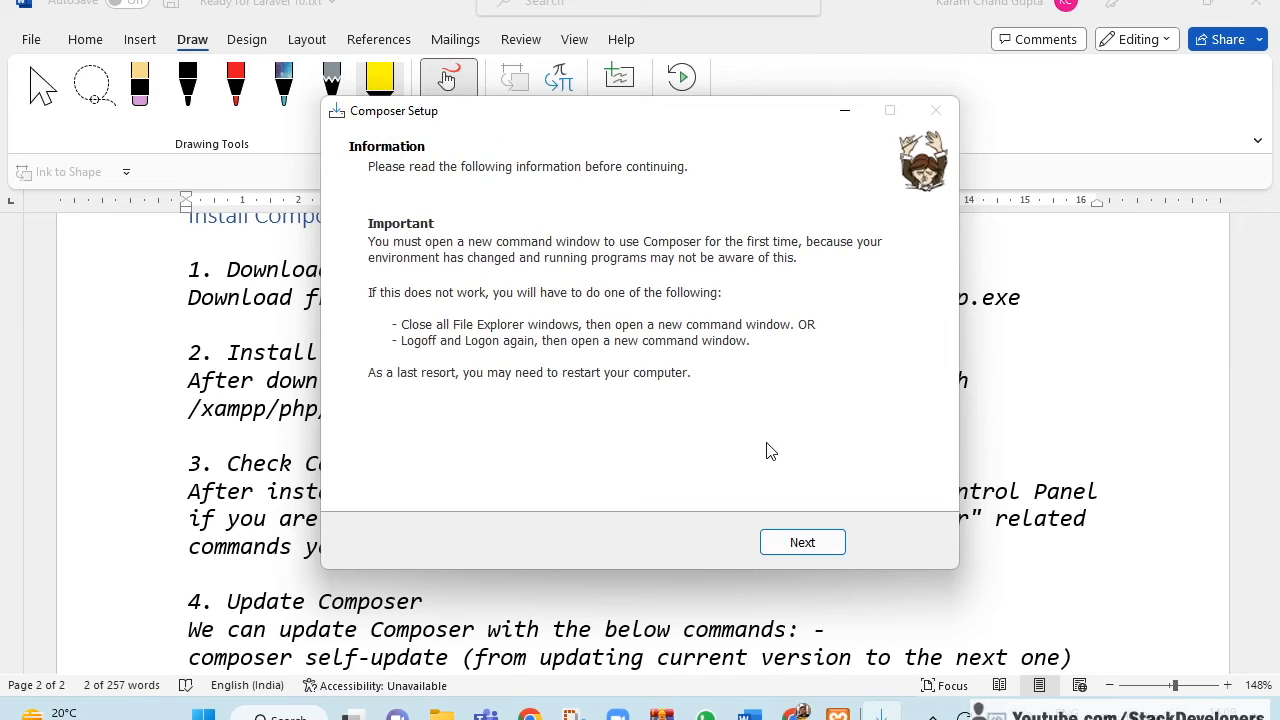
pyautogui.click(812, 546)
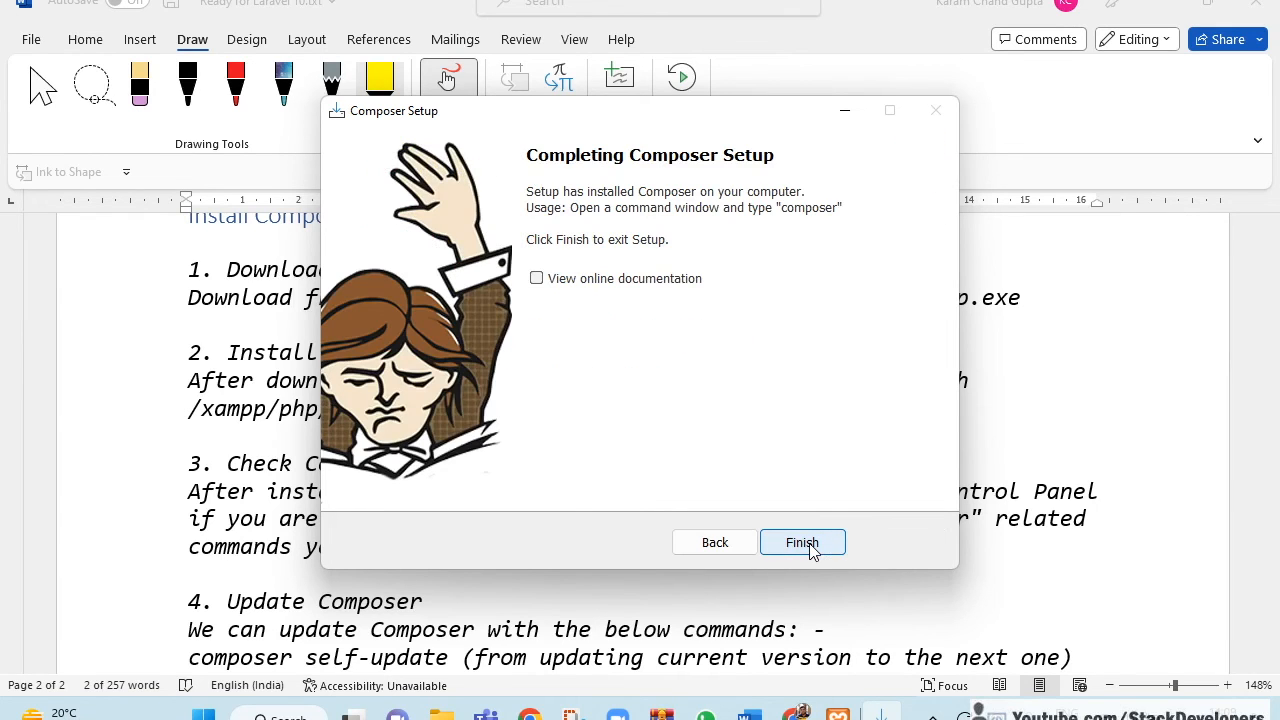
pyautogui.click(812, 546)
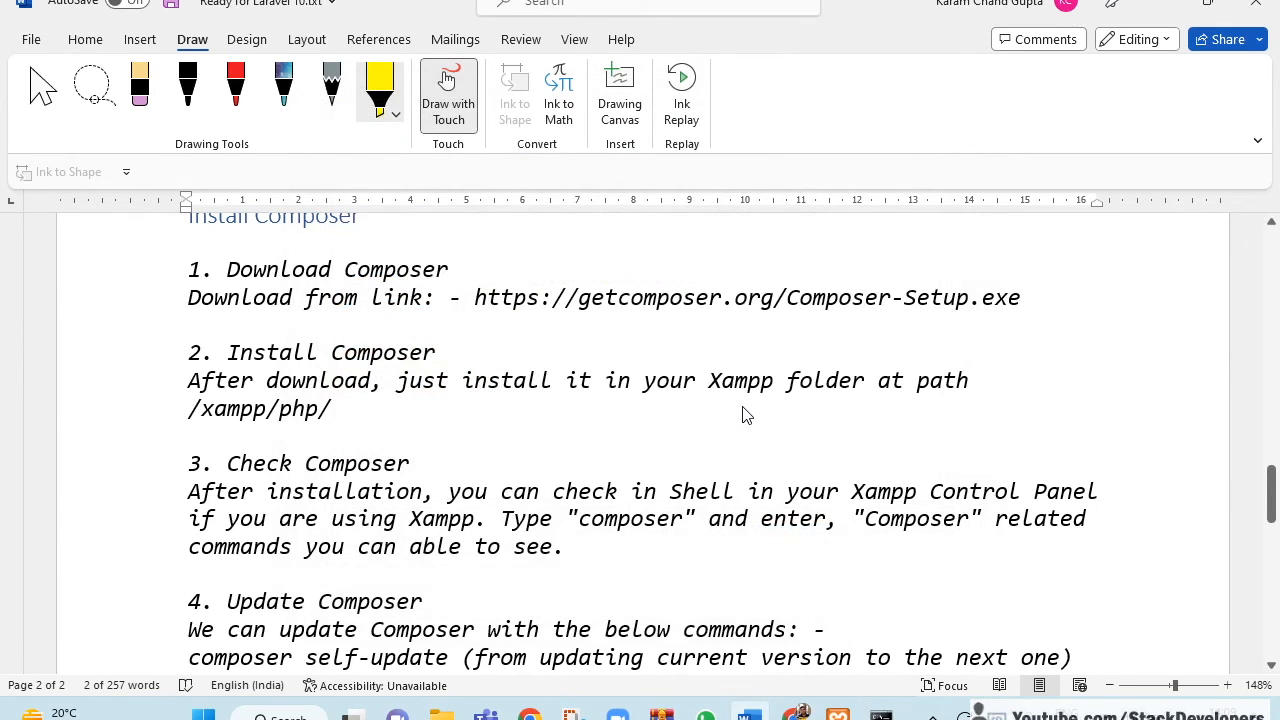
# Try the composer command in a shell opened from the XAMPP Control Panel
pyautogui.click(838, 714)
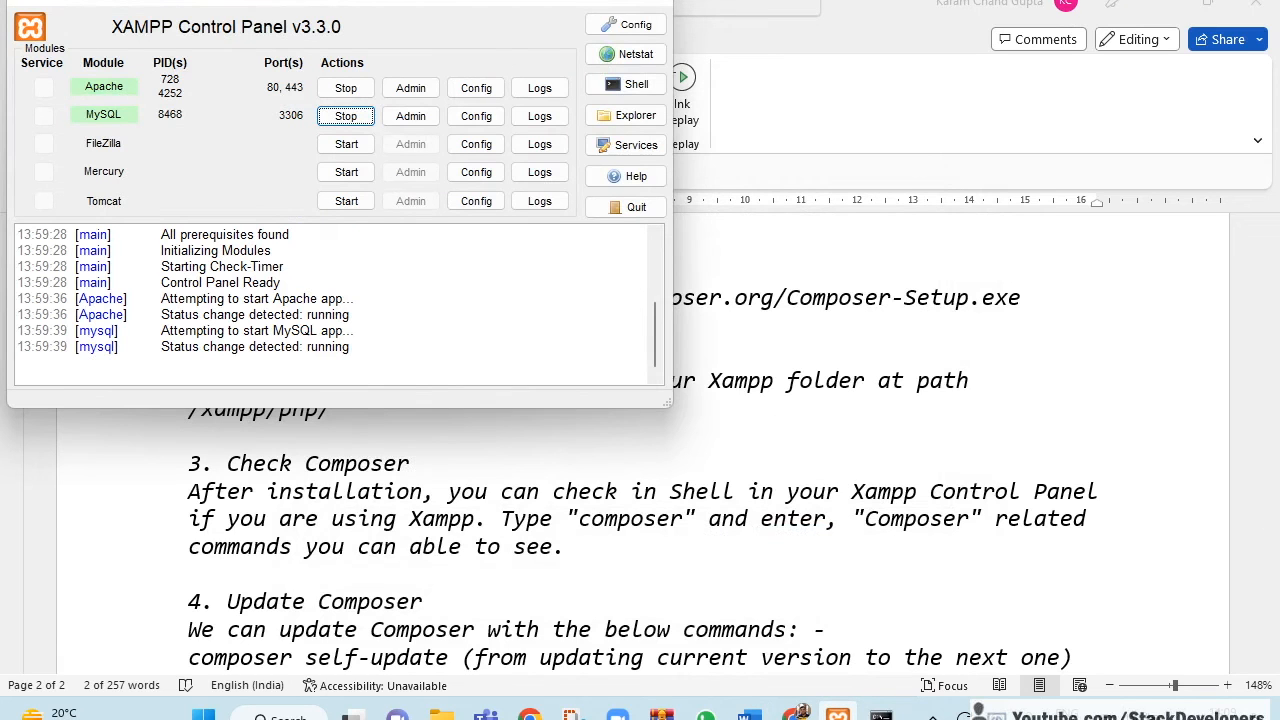
pyautogui.click(630, 84)
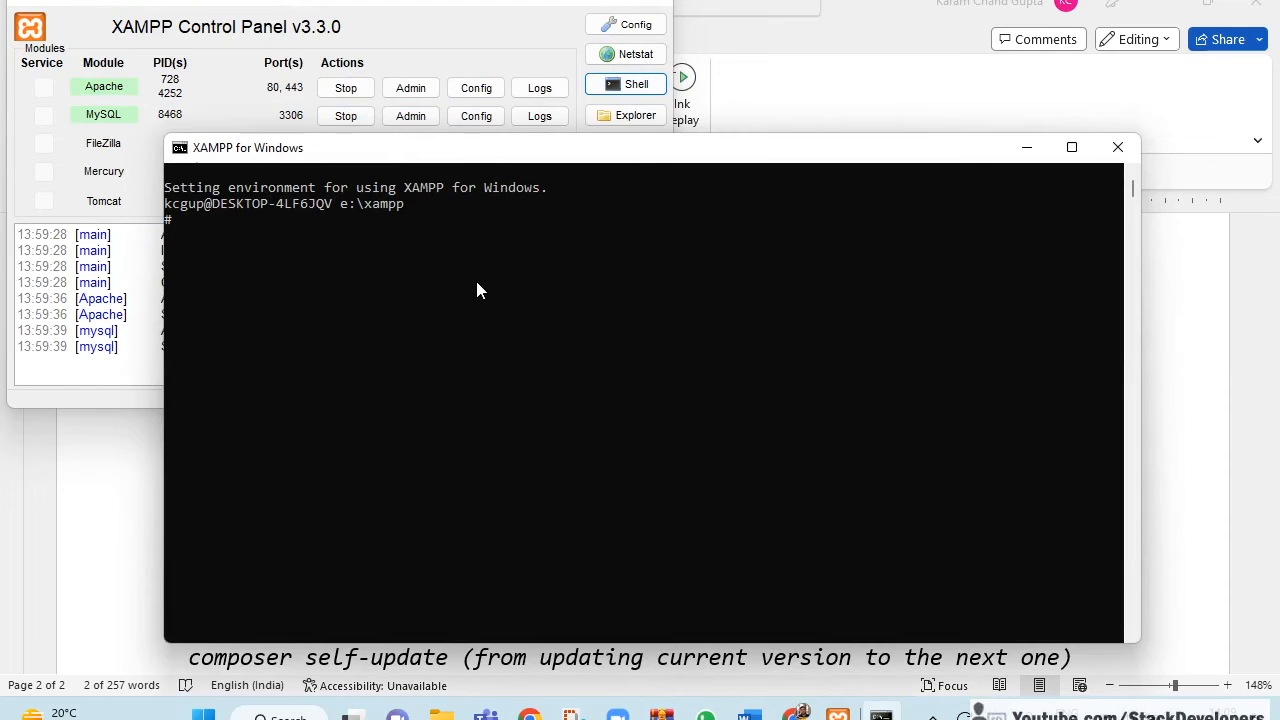
pyautogui.write('composer')
pyautogui.press('Return')
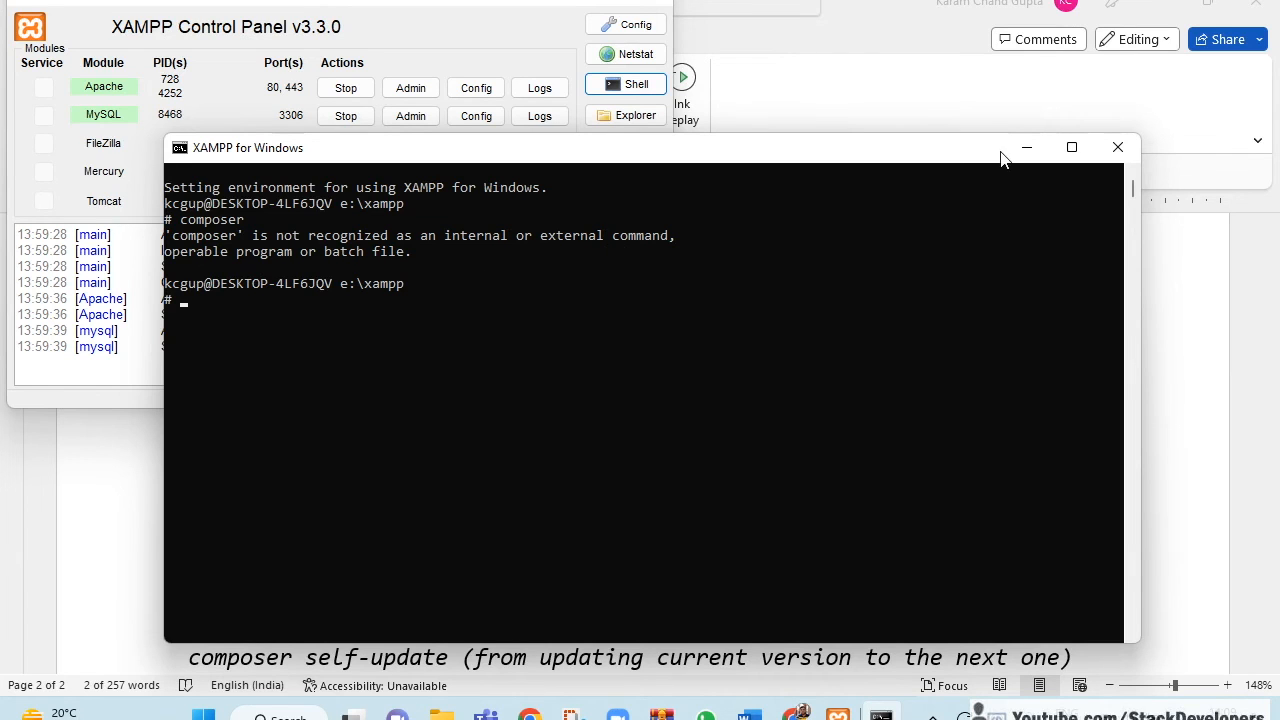
# Close the XAMPP Control Panel, its shell window and the Command Prompt running MySQL
pyautogui.click(651, 4)
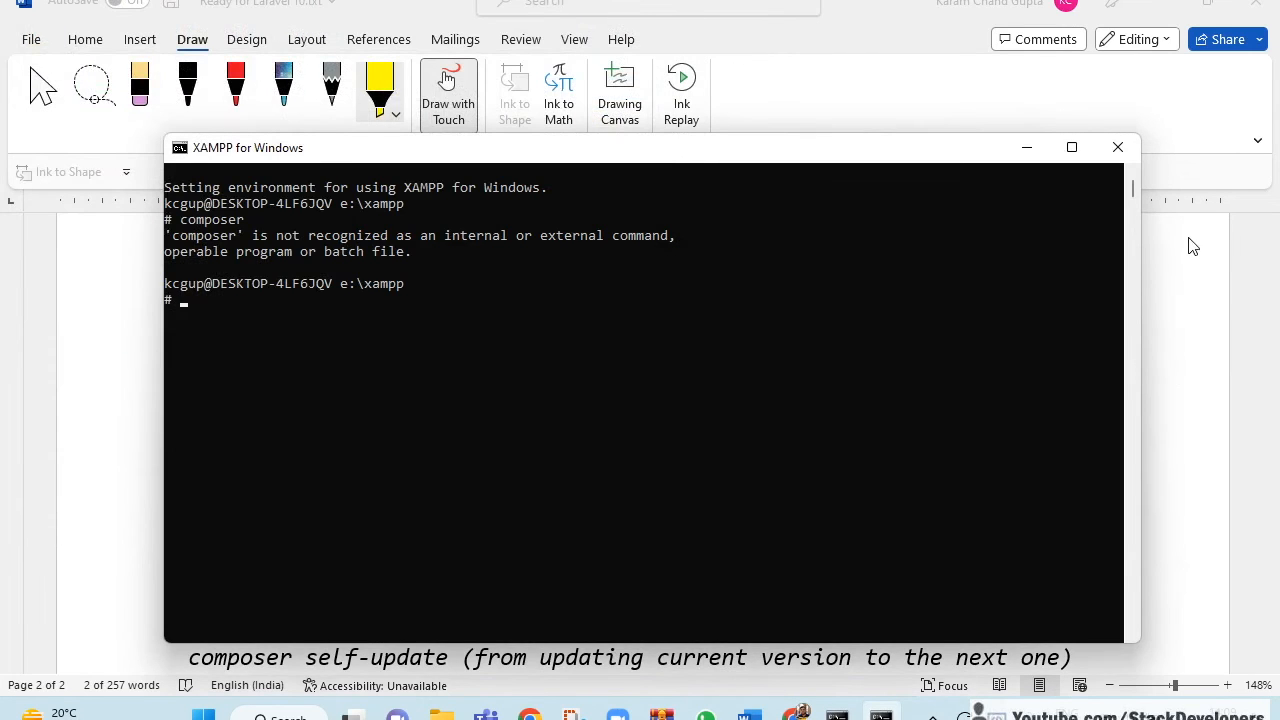
pyautogui.click(1117, 147)
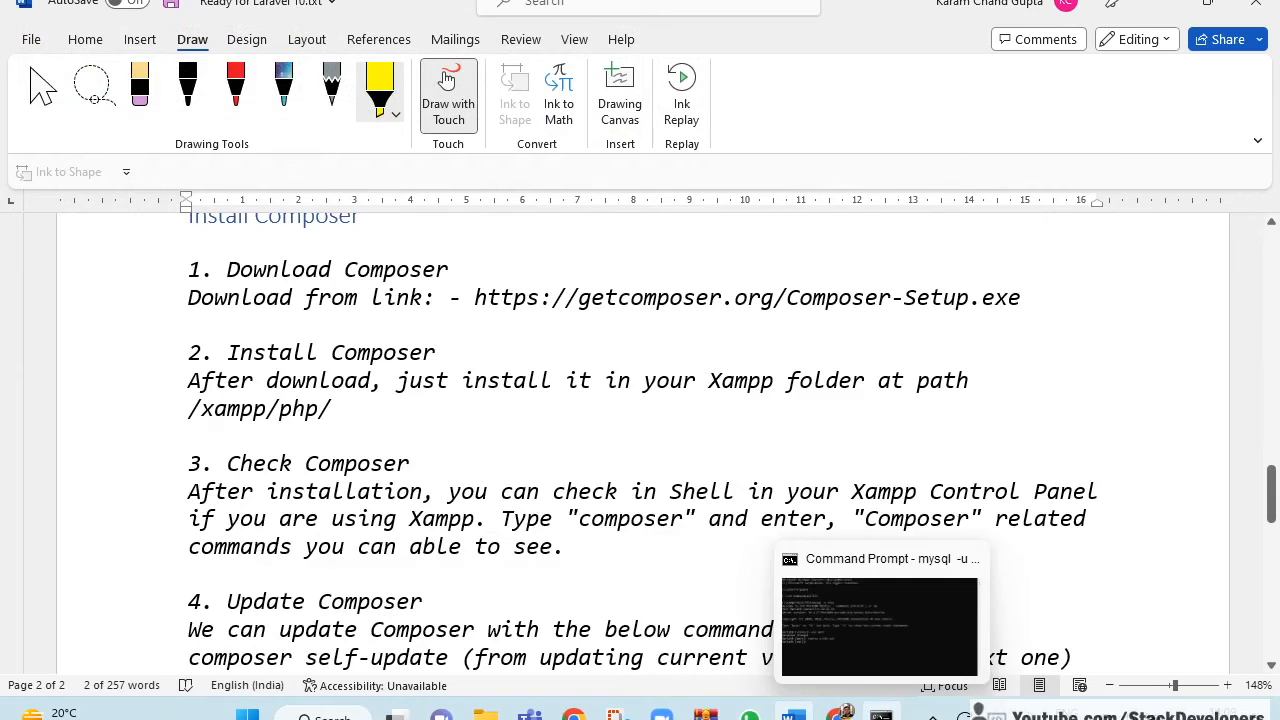
pyautogui.click(868, 657)
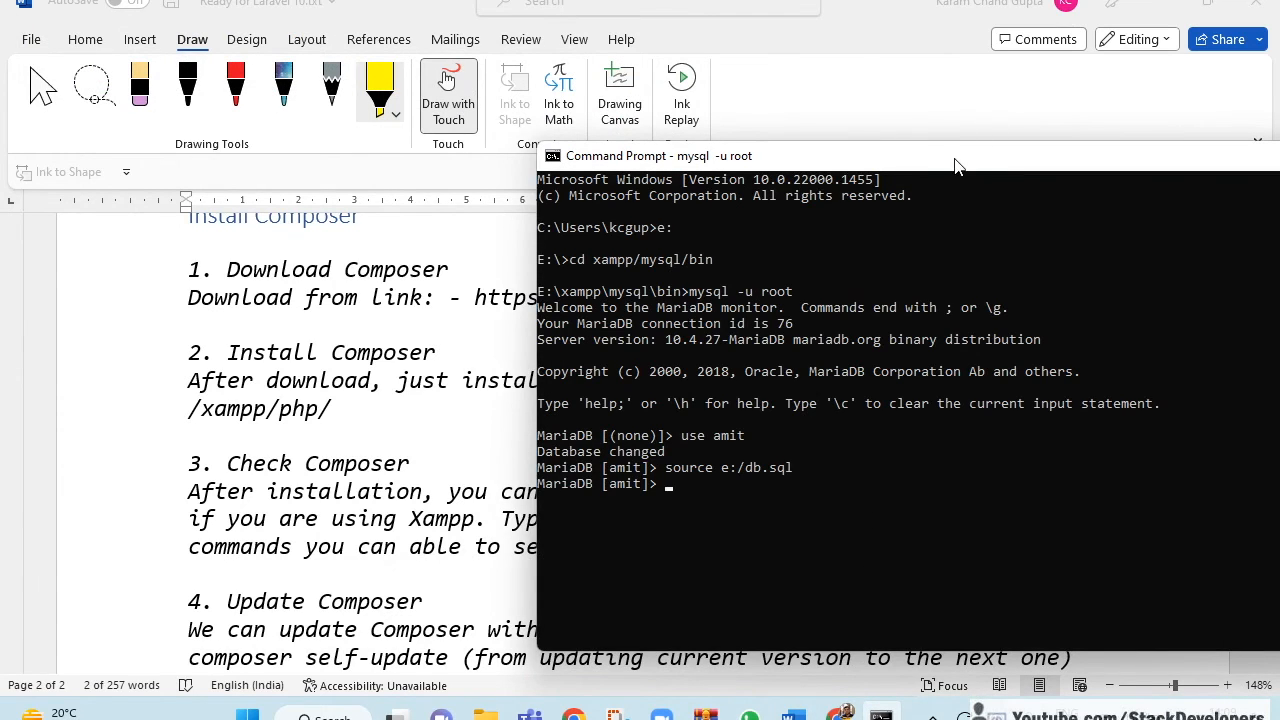
pyautogui.moveTo(956, 162); pyautogui.dragTo(648, 157)
pyautogui.click(1183, 150)
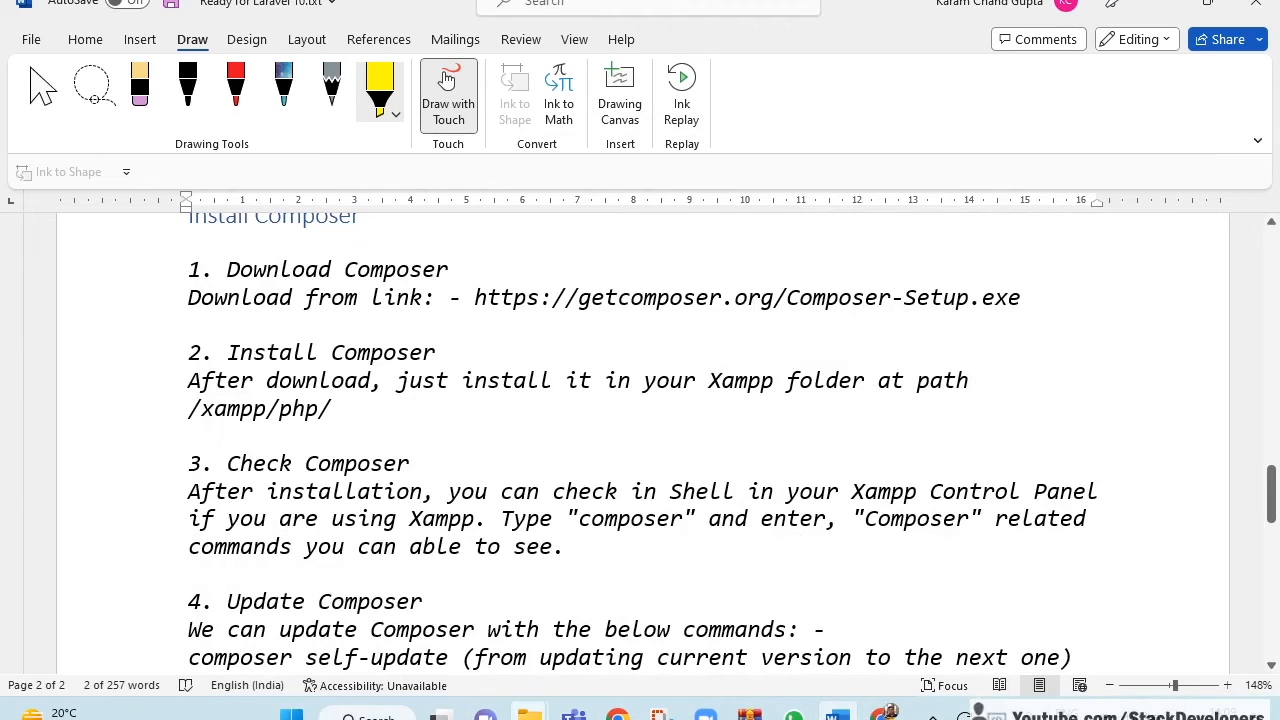
# Switch to File Explorer and examine the contents of the composer folder on drive E
pyautogui.moveTo(530, 712)
pyautogui.click(630, 612)
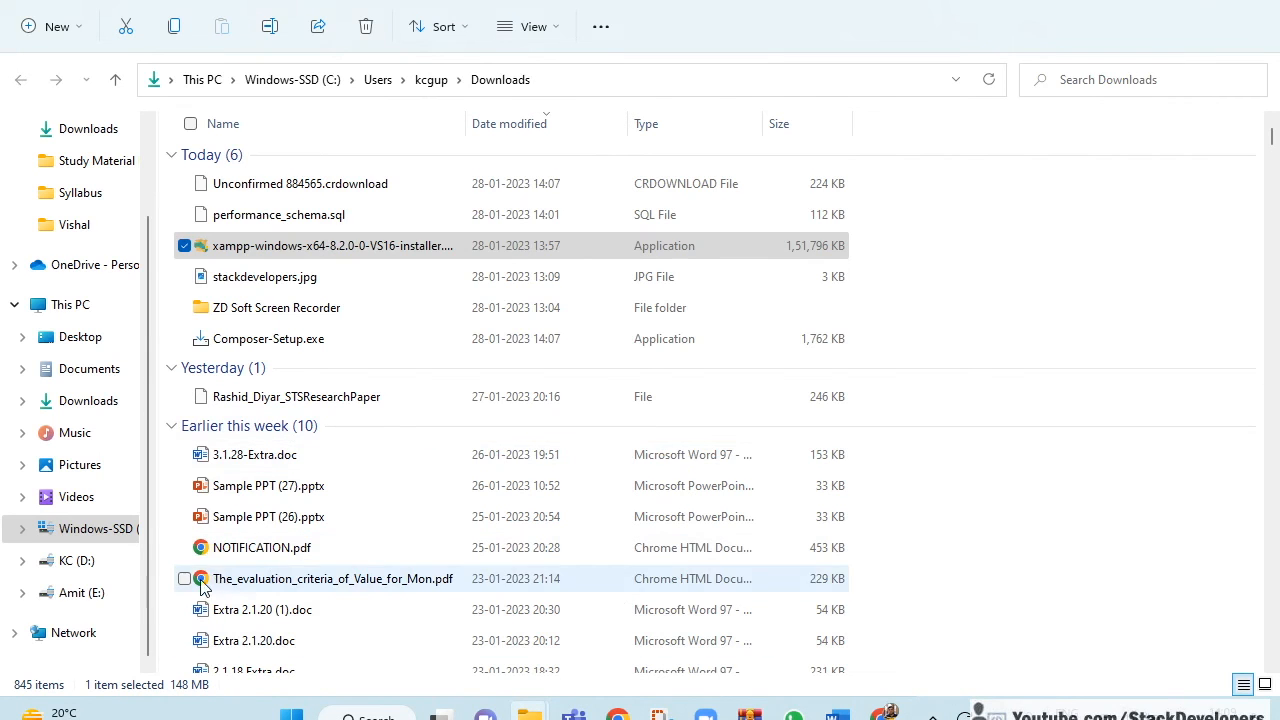
pyautogui.click(66, 592)
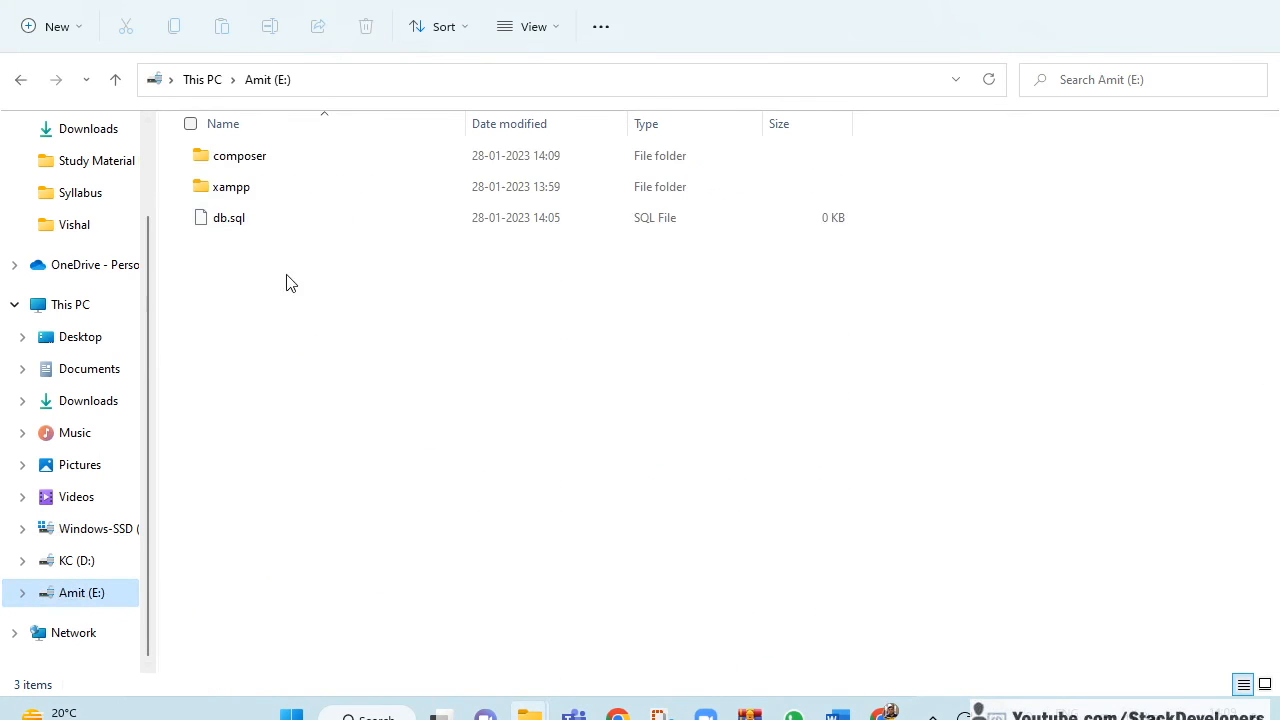
pyautogui.doubleClick(244, 160)
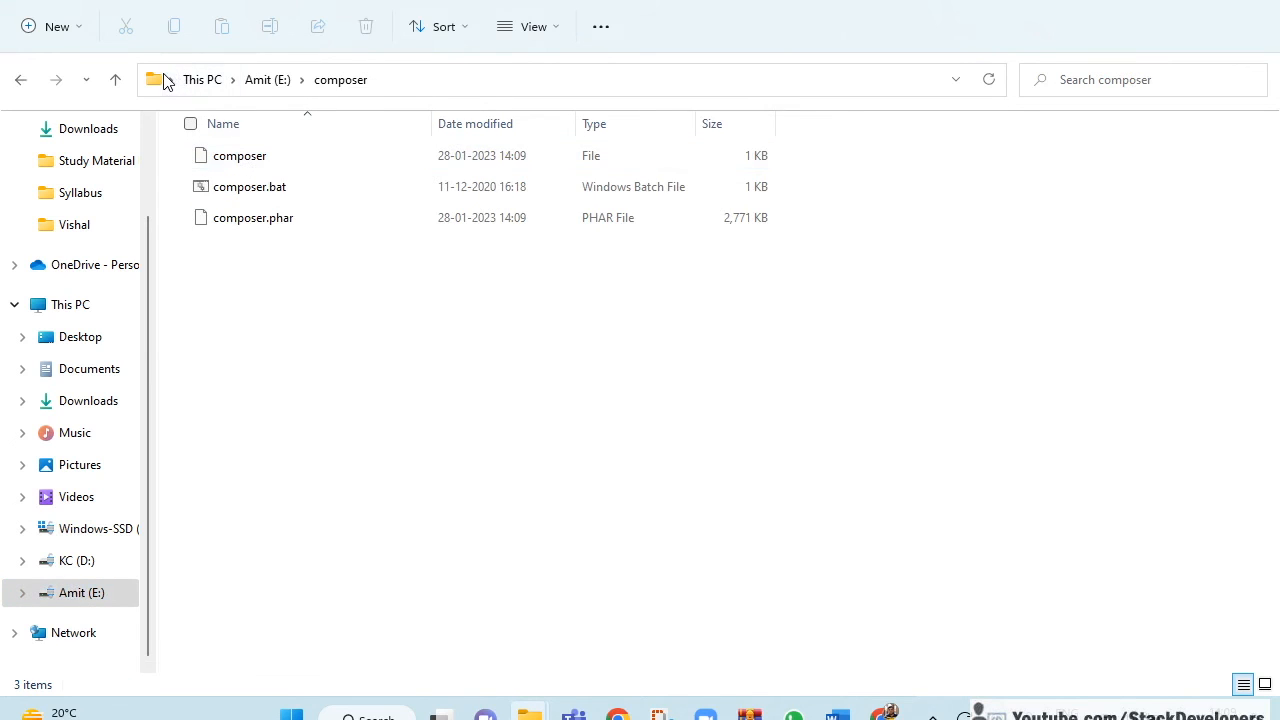
# Go to the xampp folder on drive E and launch xampp-control.exe
pyautogui.click(257, 80)
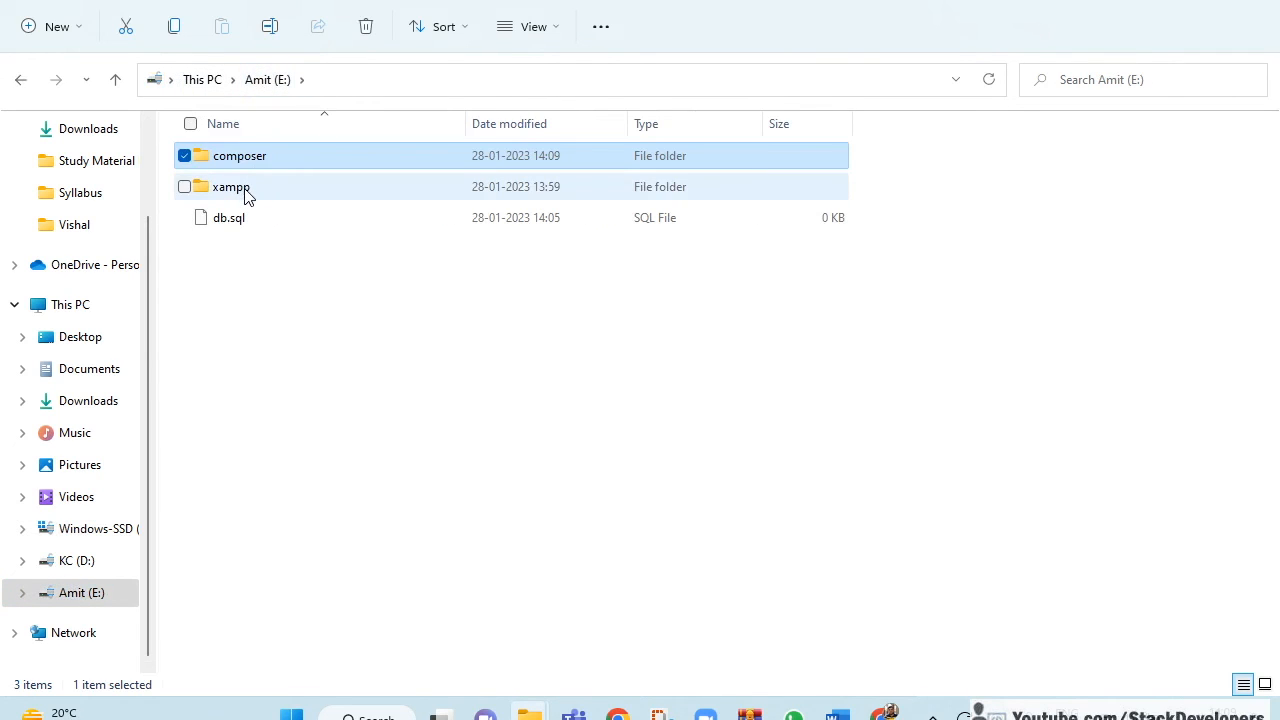
pyautogui.doubleClick(243, 190)
pyautogui.scroll(-11, 294, 346)
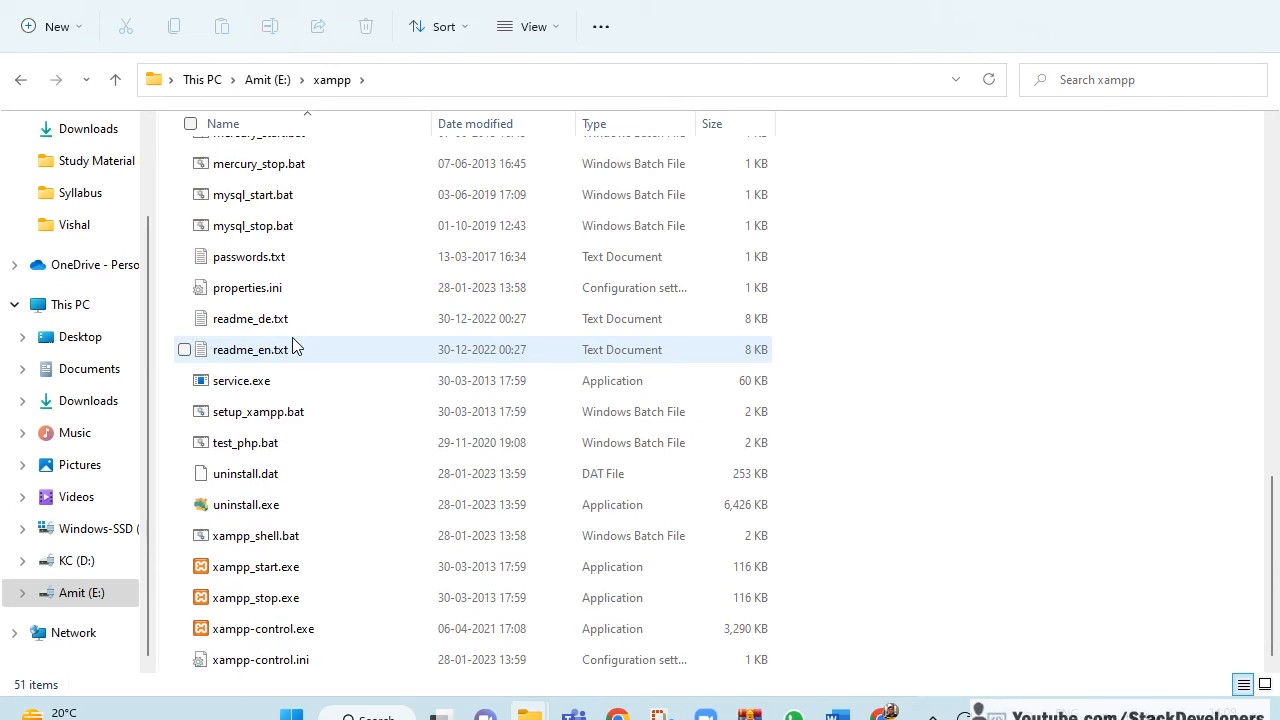
pyautogui.doubleClick(302, 637)
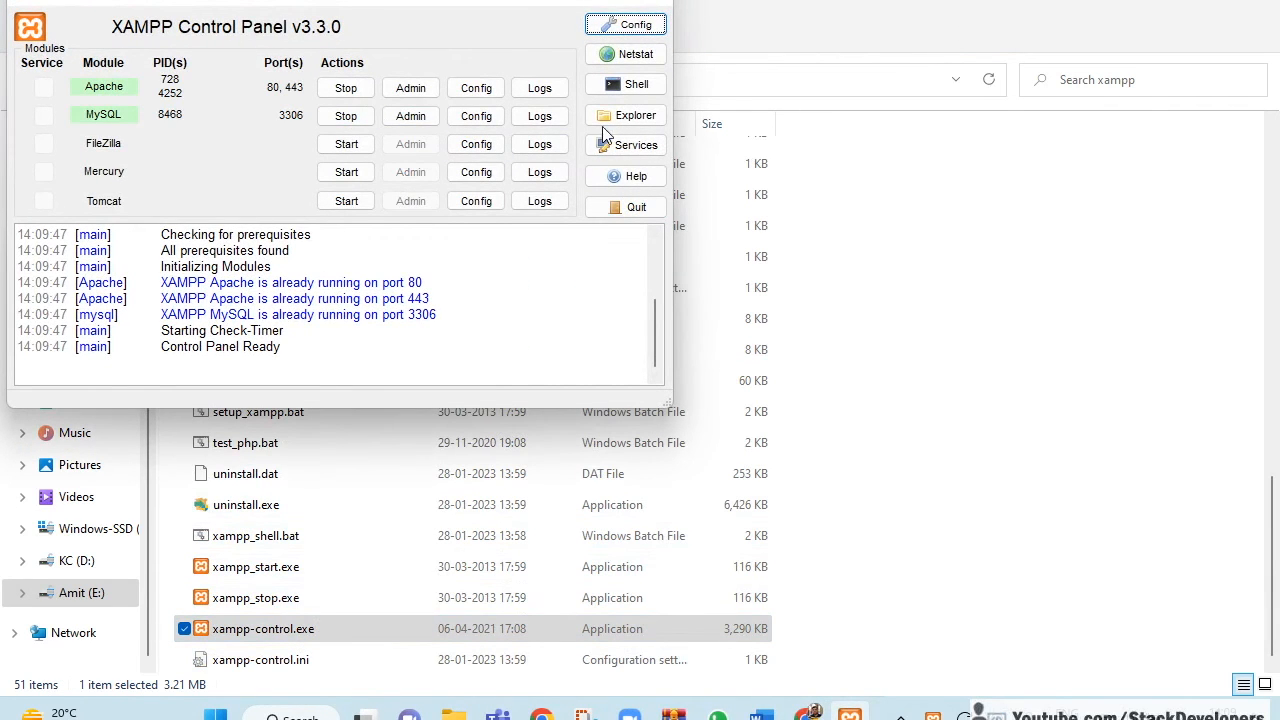
# Run composer in a new XAMPP shell and review the version and available commands in its output
pyautogui.click(620, 88)
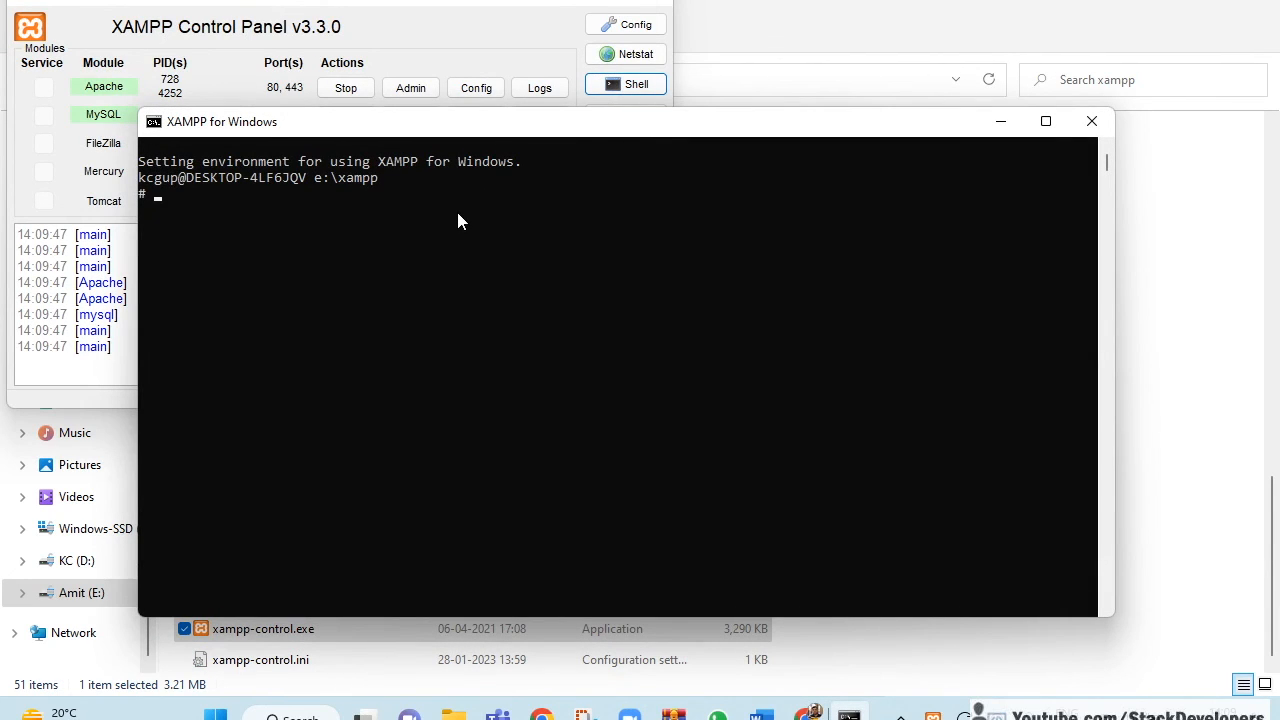
pyautogui.write('composer')
pyautogui.press('Return')
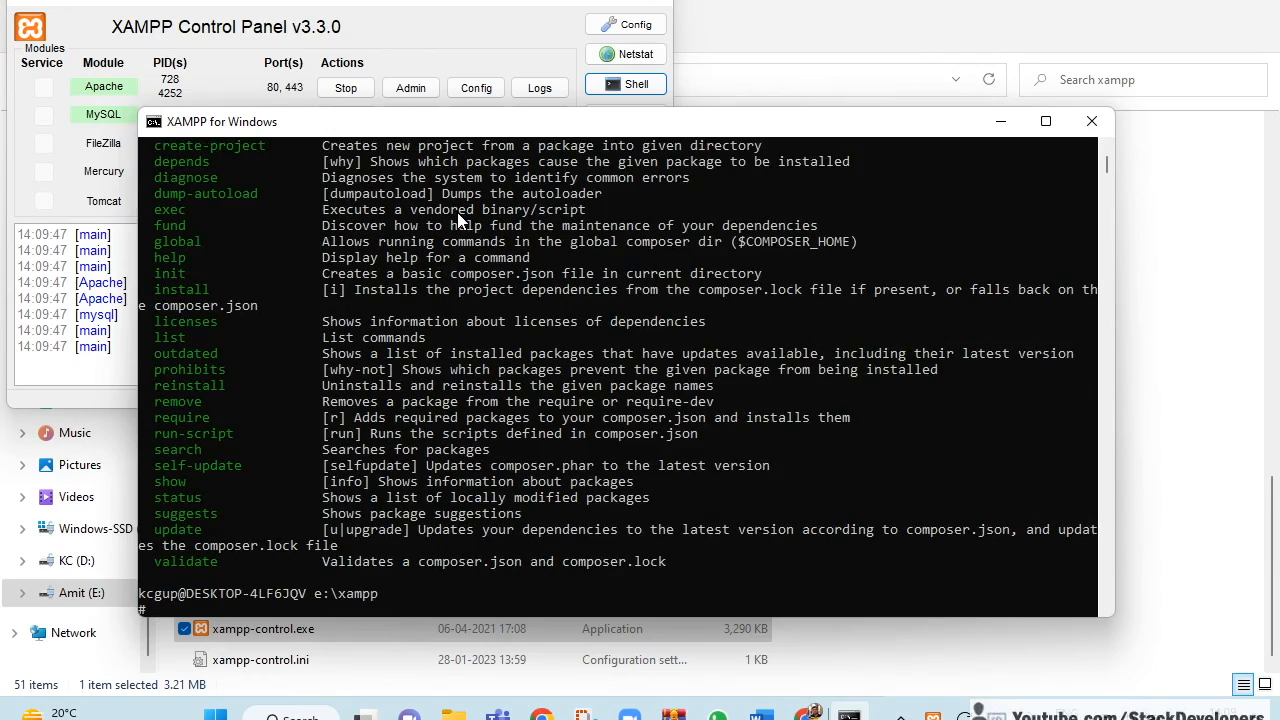
pyautogui.scroll(15, 441, 407)
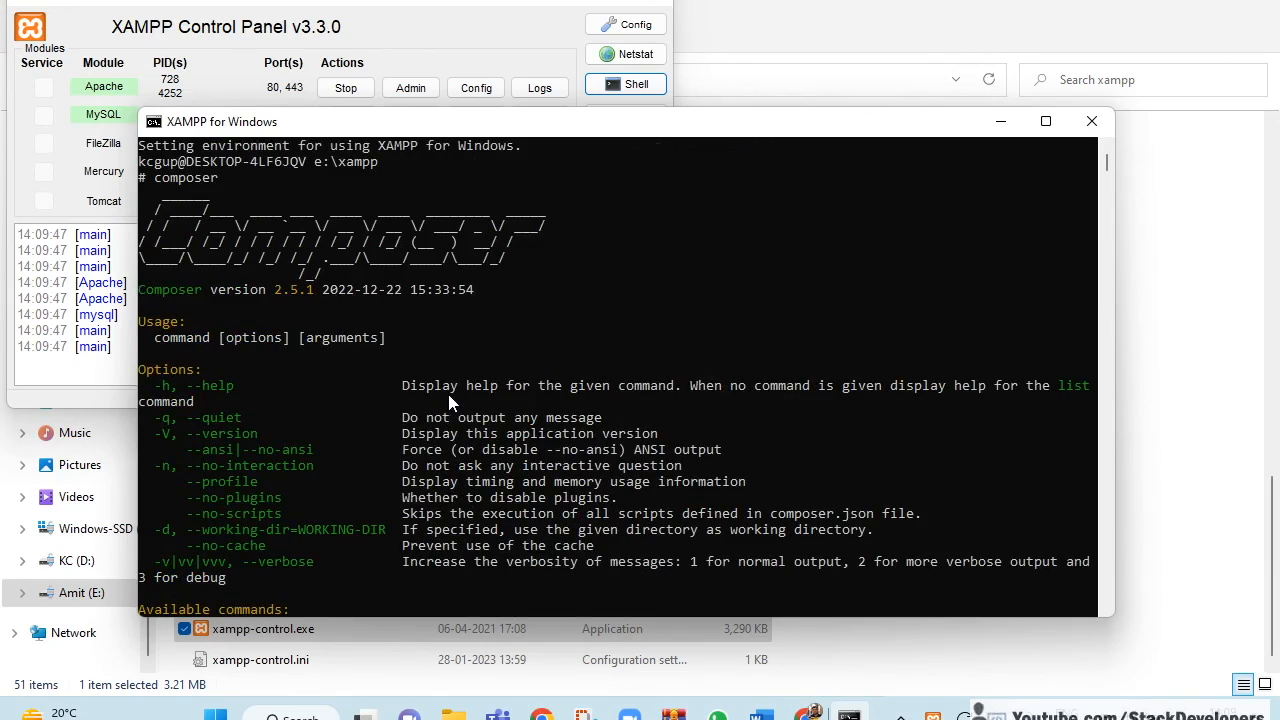
pyautogui.scroll(1, 448, 394)
pyautogui.scroll(-15, 492, 401)
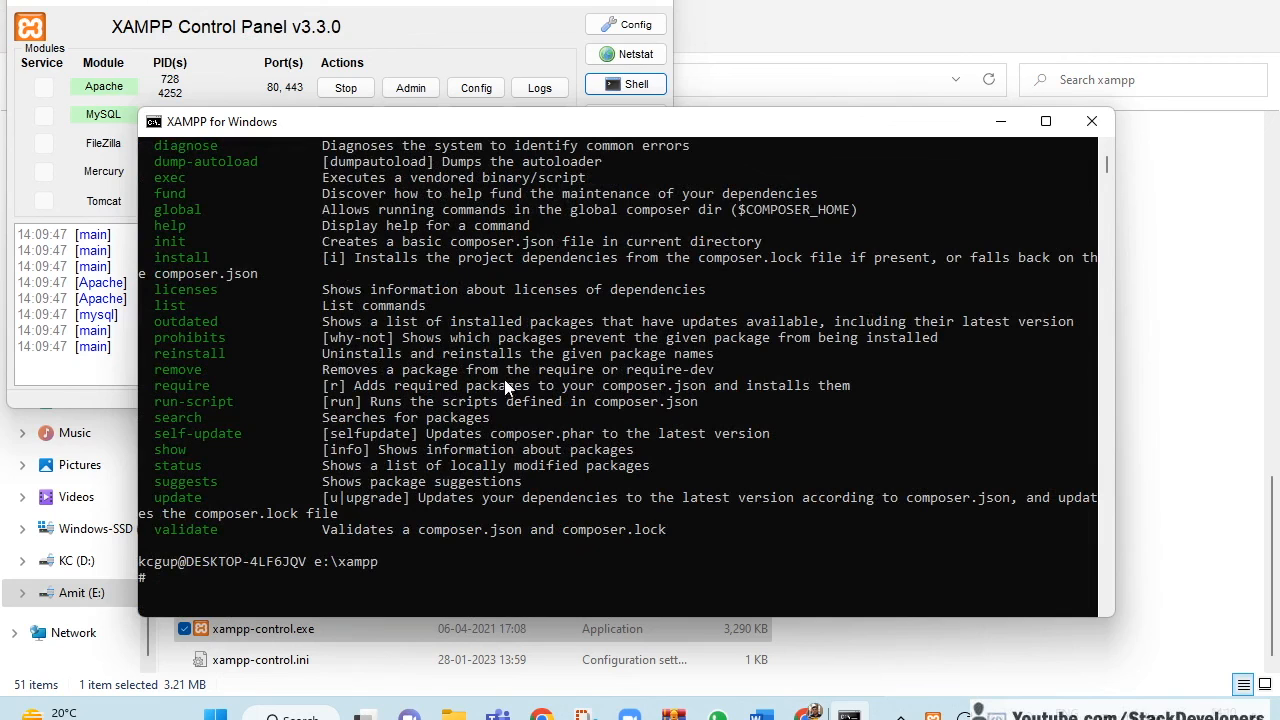
pyautogui.scroll(15, 543, 410)
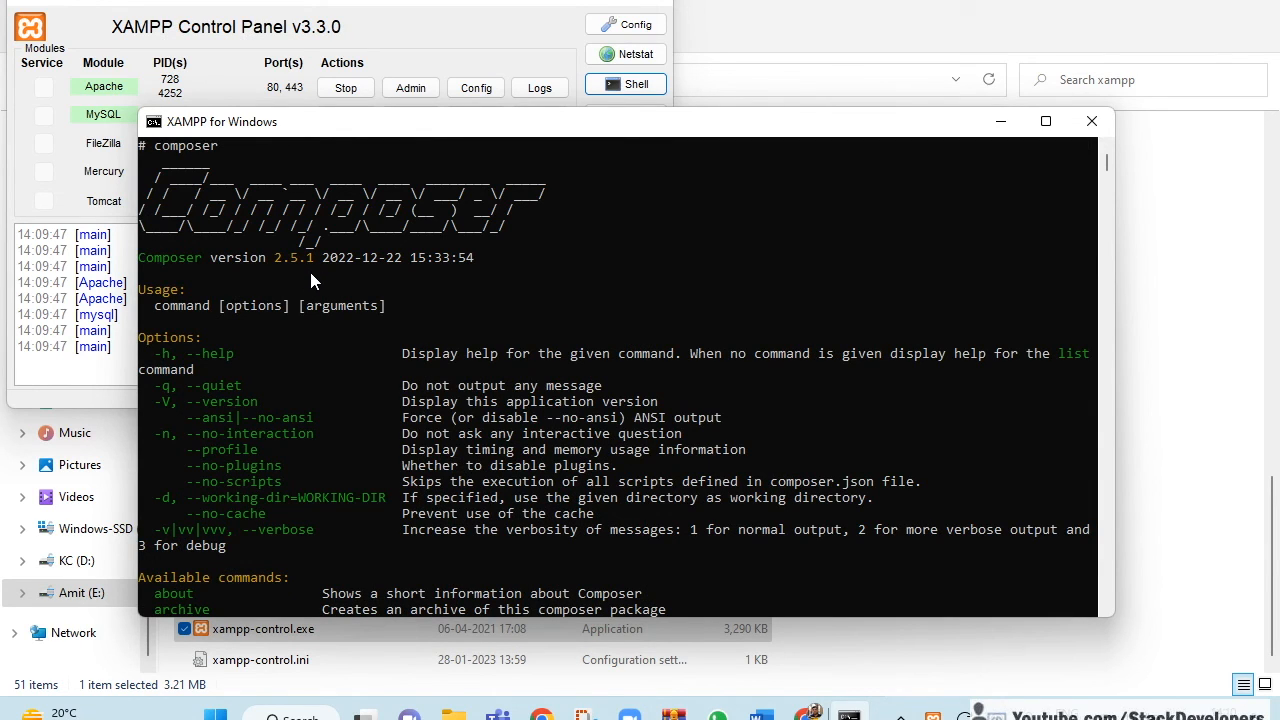
# Switch to the Laravel 10 notes in Word and highlight the composer --version command under Check Composer Version in yellow
pyautogui.scroll(-15, 349, 299)
pyautogui.scroll(15, 357, 322)
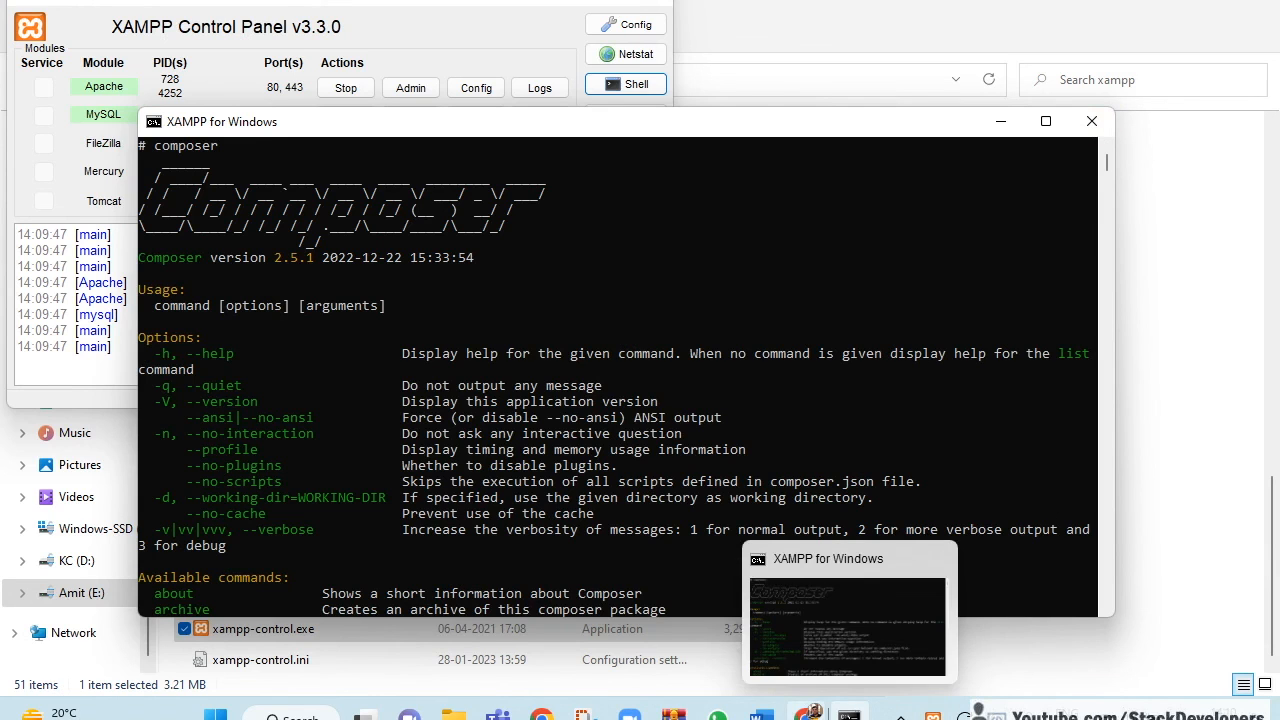
pyautogui.click(762, 714)
pyautogui.scroll(-3, 618, 442)
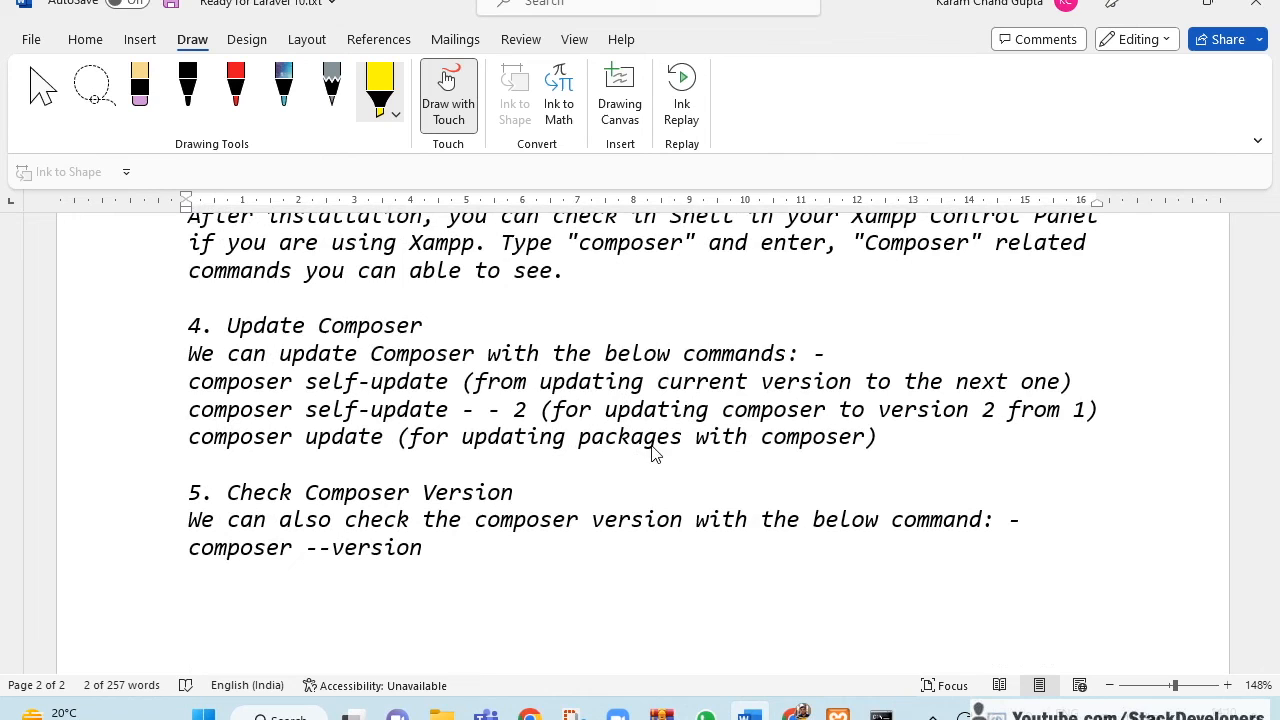
pyautogui.moveTo(428, 549); pyautogui.dragTo(184, 557)
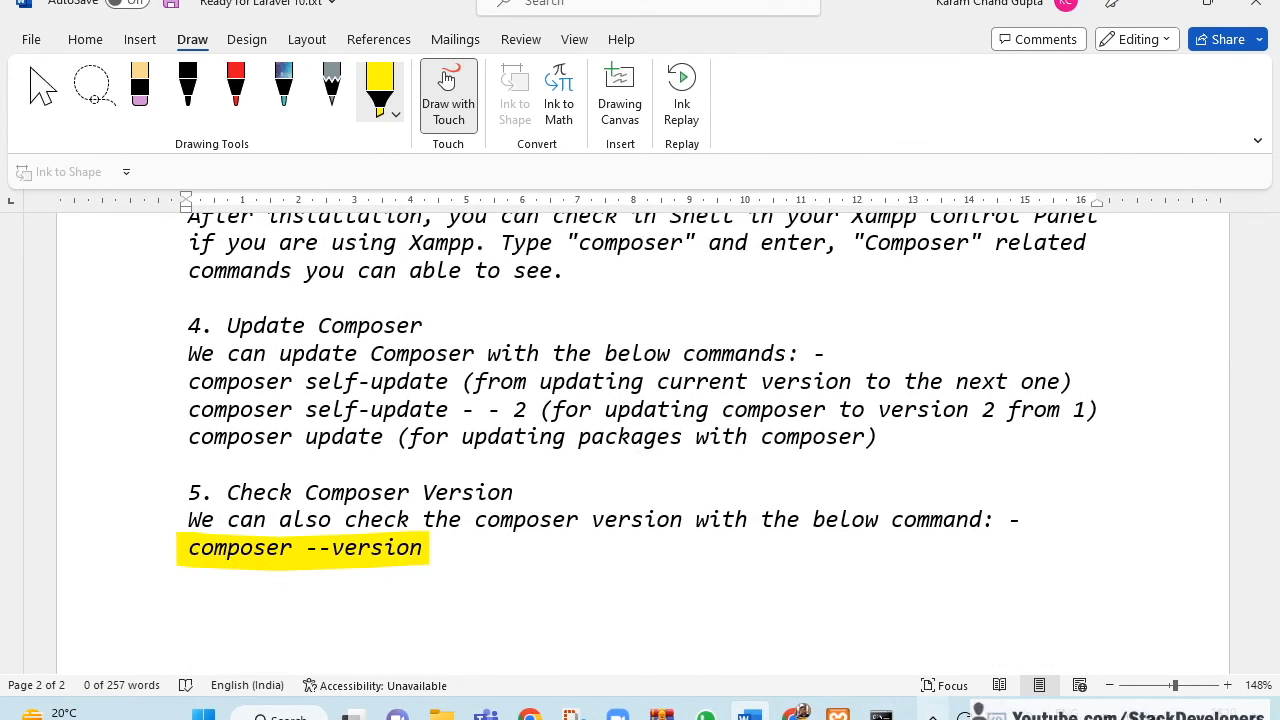
# Switch to the XAMPP shell and check the installed Composer version with composer --version
pyautogui.click(881, 716)
pyautogui.scroll(-20, 720, 421)
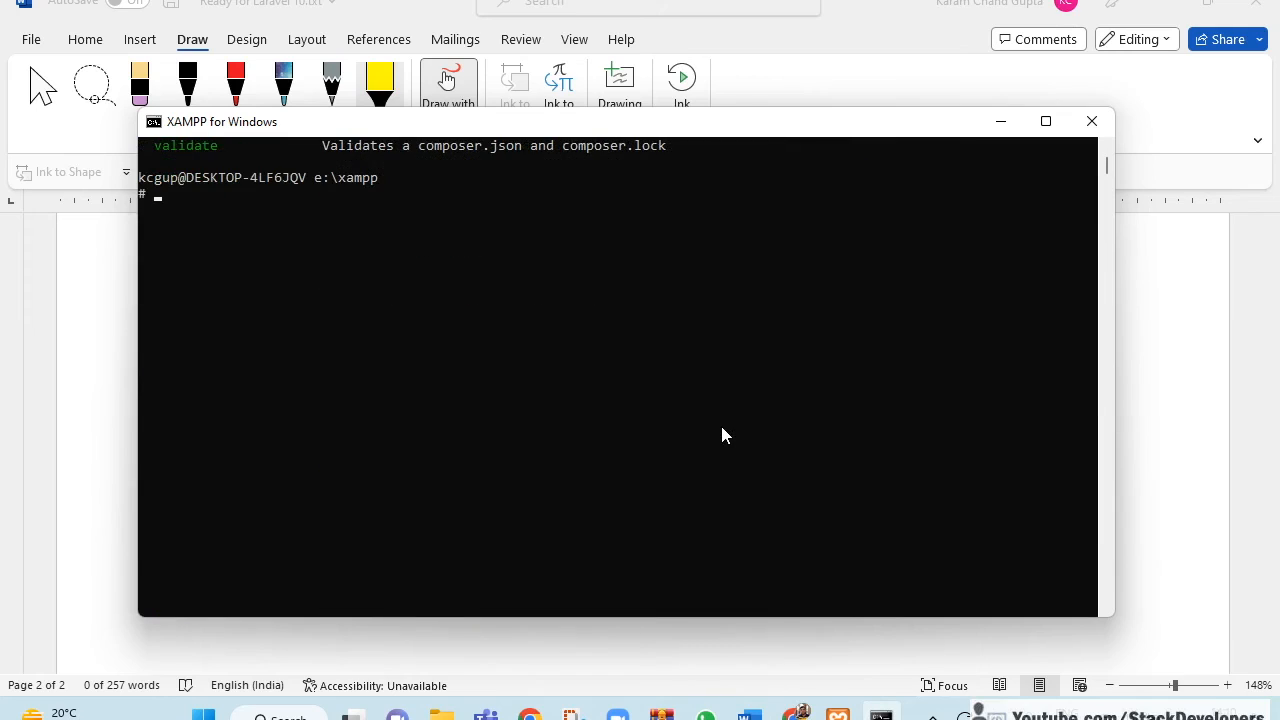
pyautogui.write('composer --version')
pyautogui.press('Return')
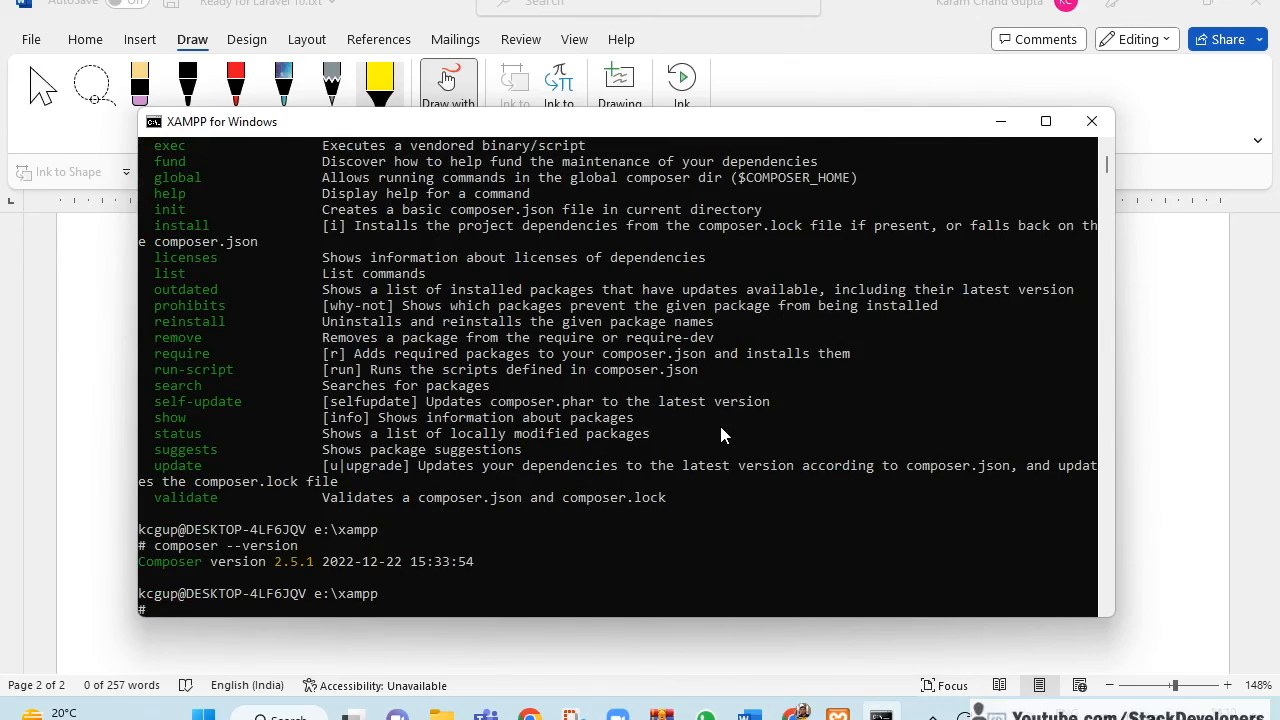
pyautogui.scroll(3, 418, 439)
pyautogui.scroll(-5, 407, 494)
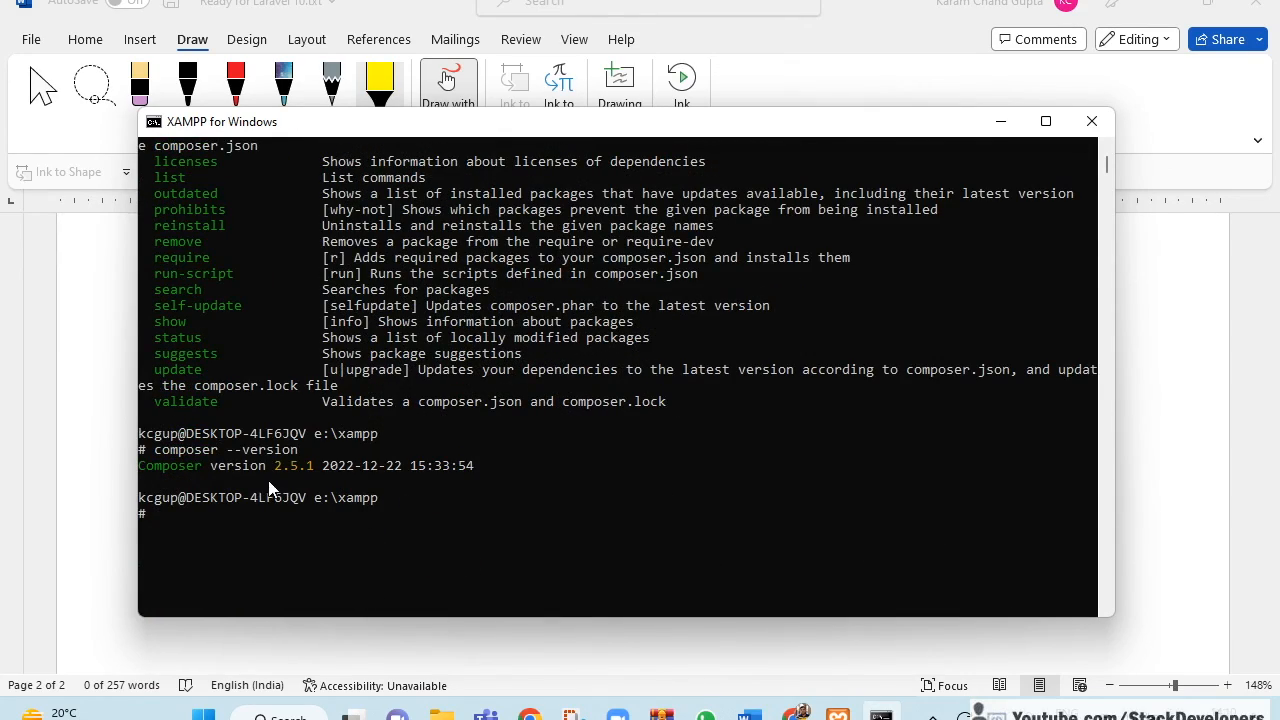
# Look over the Composer update commands in the Word notes, then examine the composer options and available commands in the XAMPP shell
pyautogui.hotkey('alt', 'Tab')
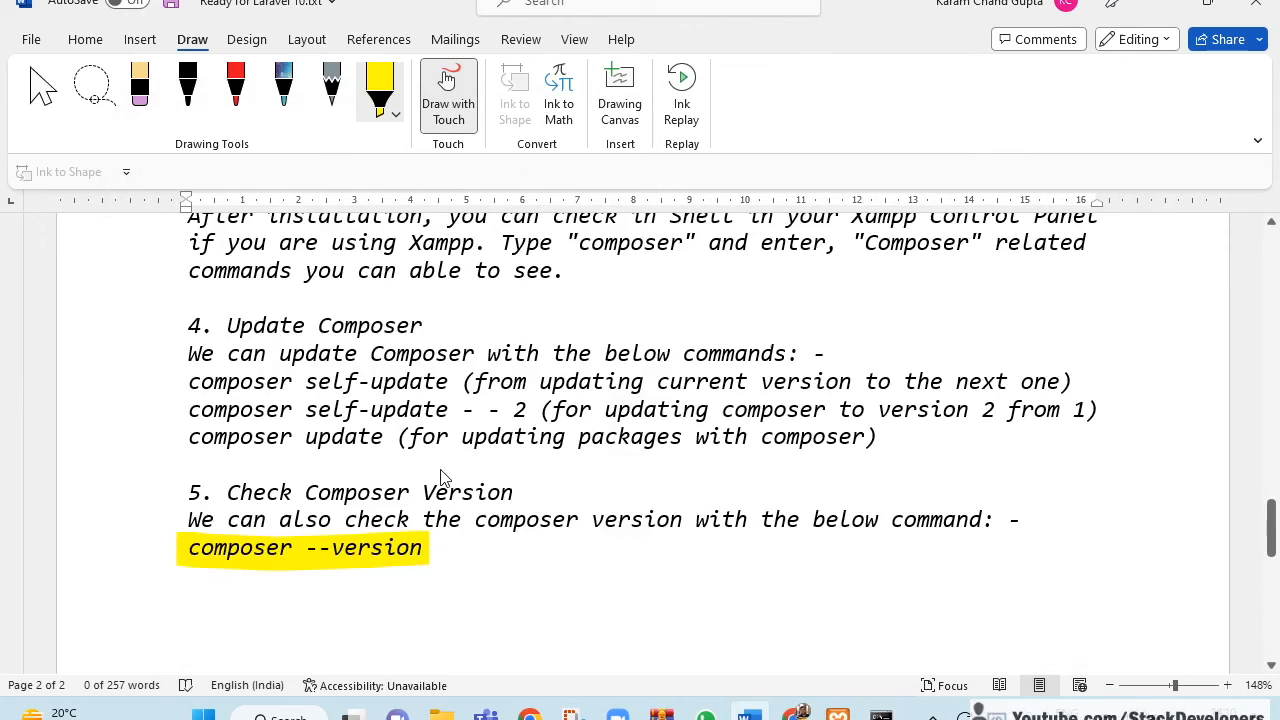
pyautogui.scroll(1, 314, 498)
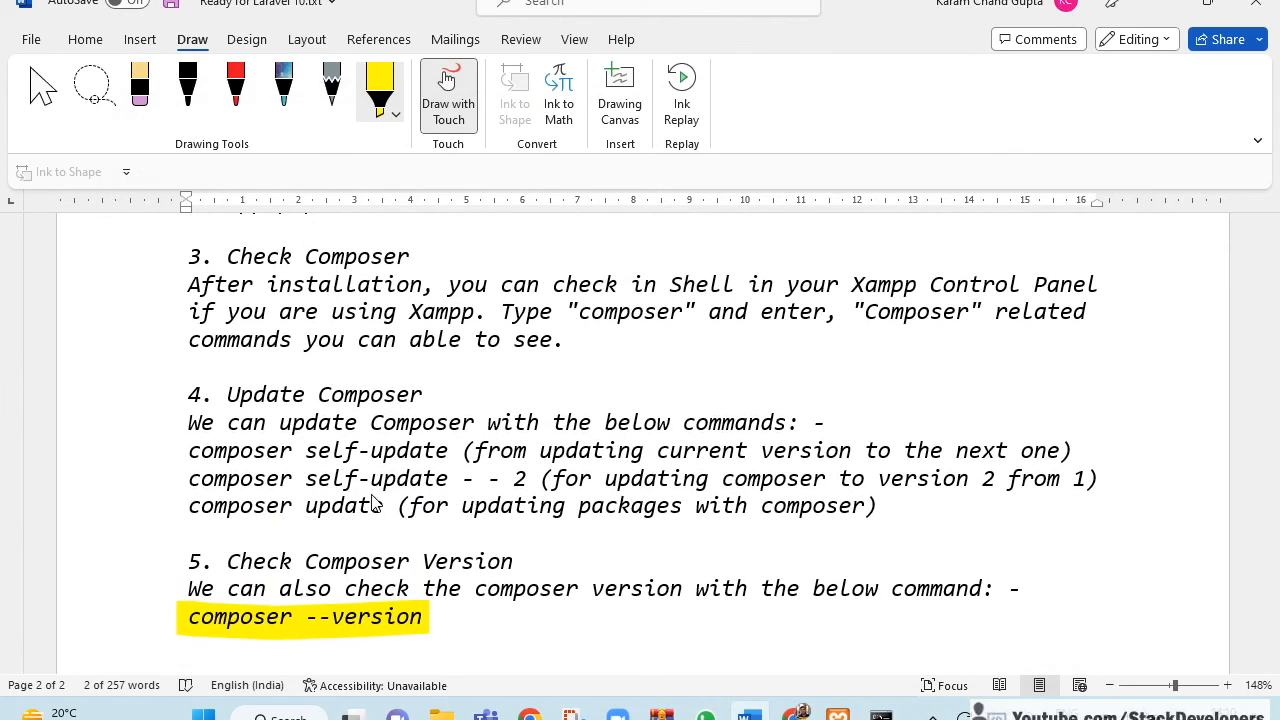
pyautogui.hotkey('alt', 'Tab')
pyautogui.scroll(10, 620, 455)
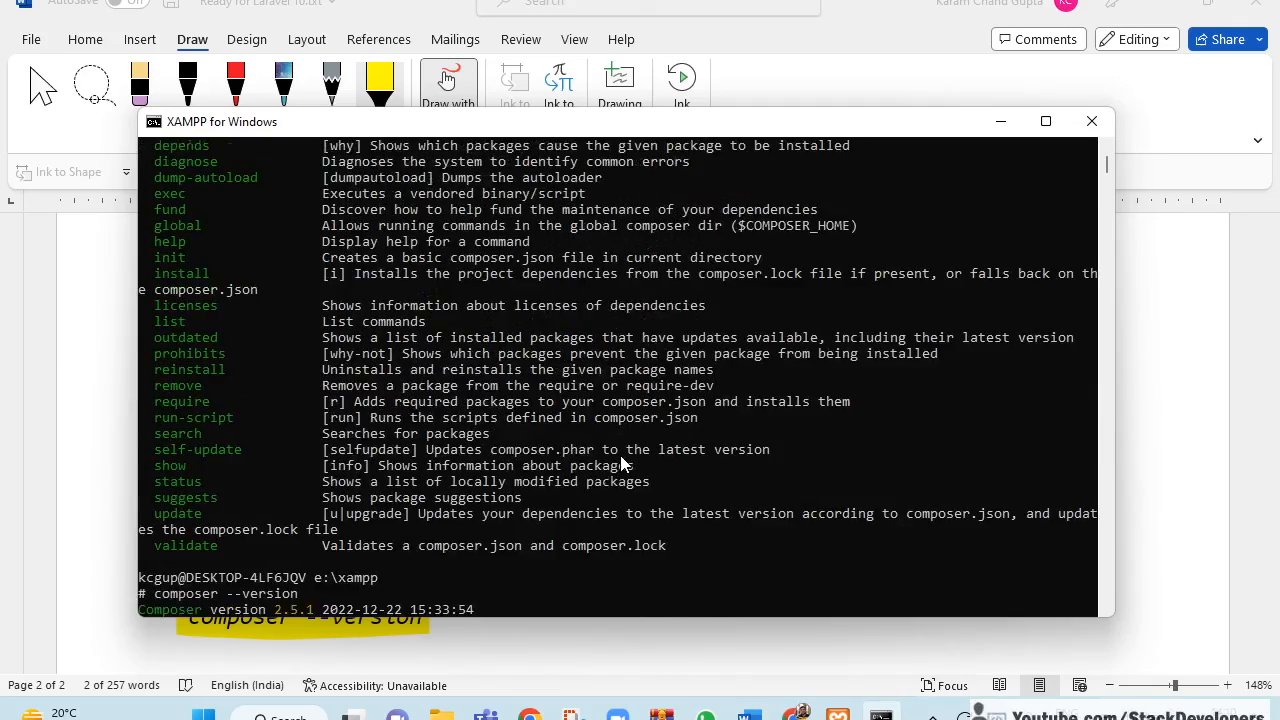
pyautogui.scroll(6, 622, 455)
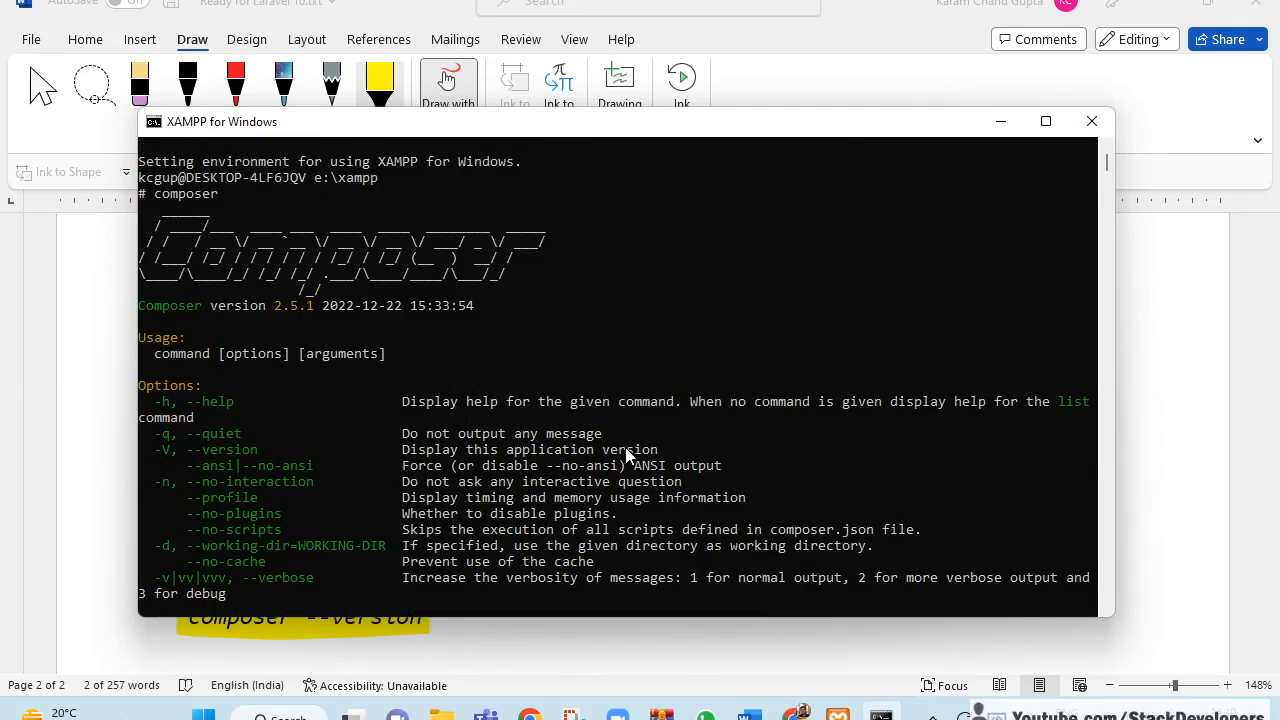
pyautogui.scroll(-15, 590, 420)
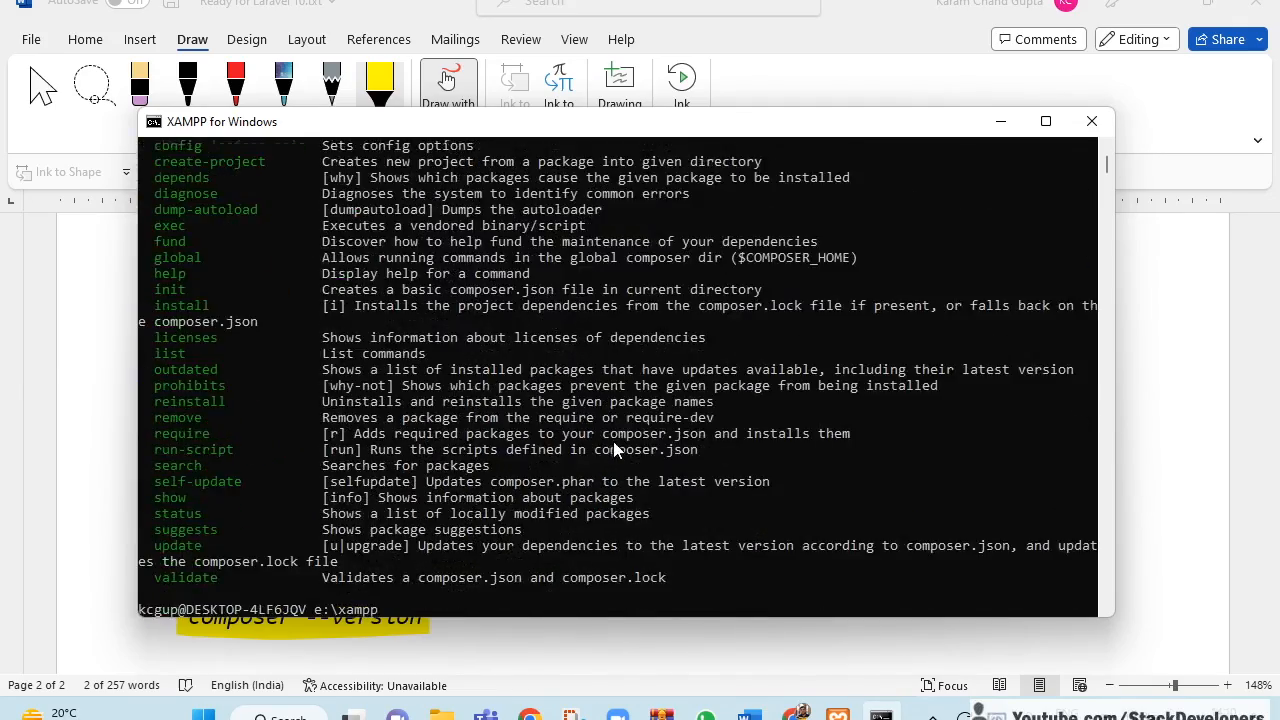
pyautogui.scroll(11, 615, 450)
pyautogui.scroll(3, 615, 452)
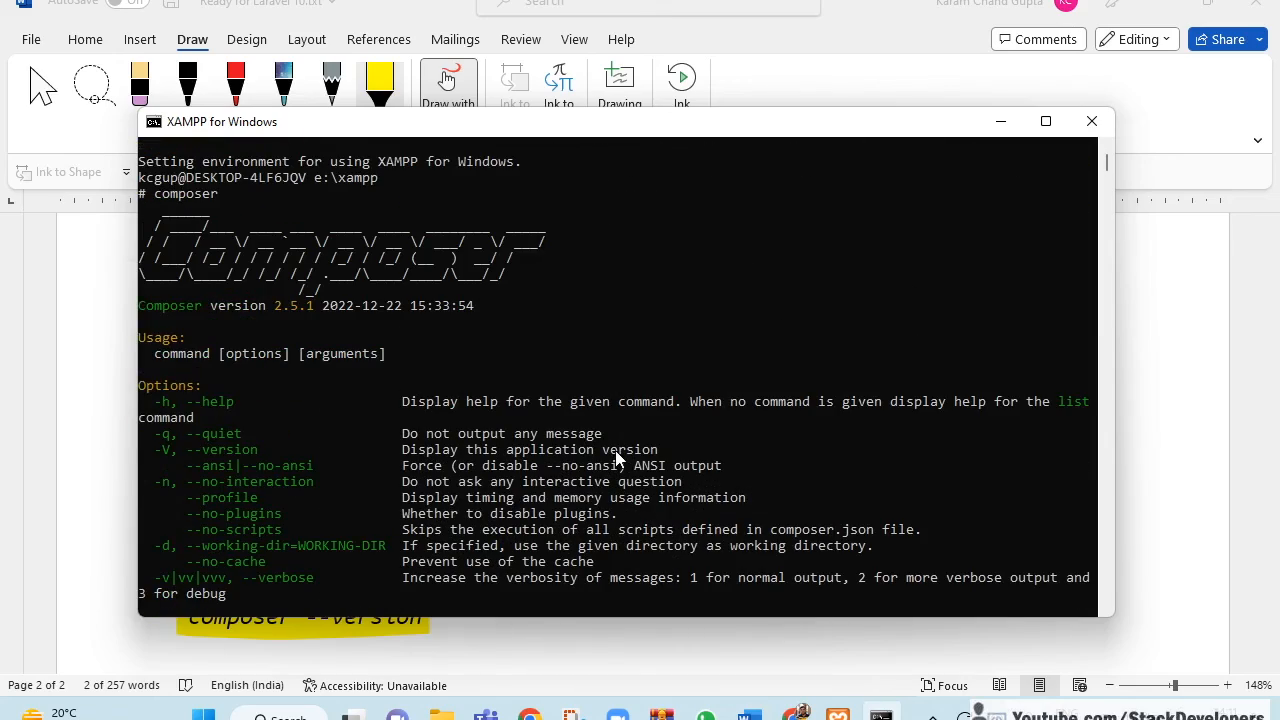
# Return to the Laravel 10 notes in Word and review them back to the Install Xampp instructions at the beginning
pyautogui.click(1183, 427)
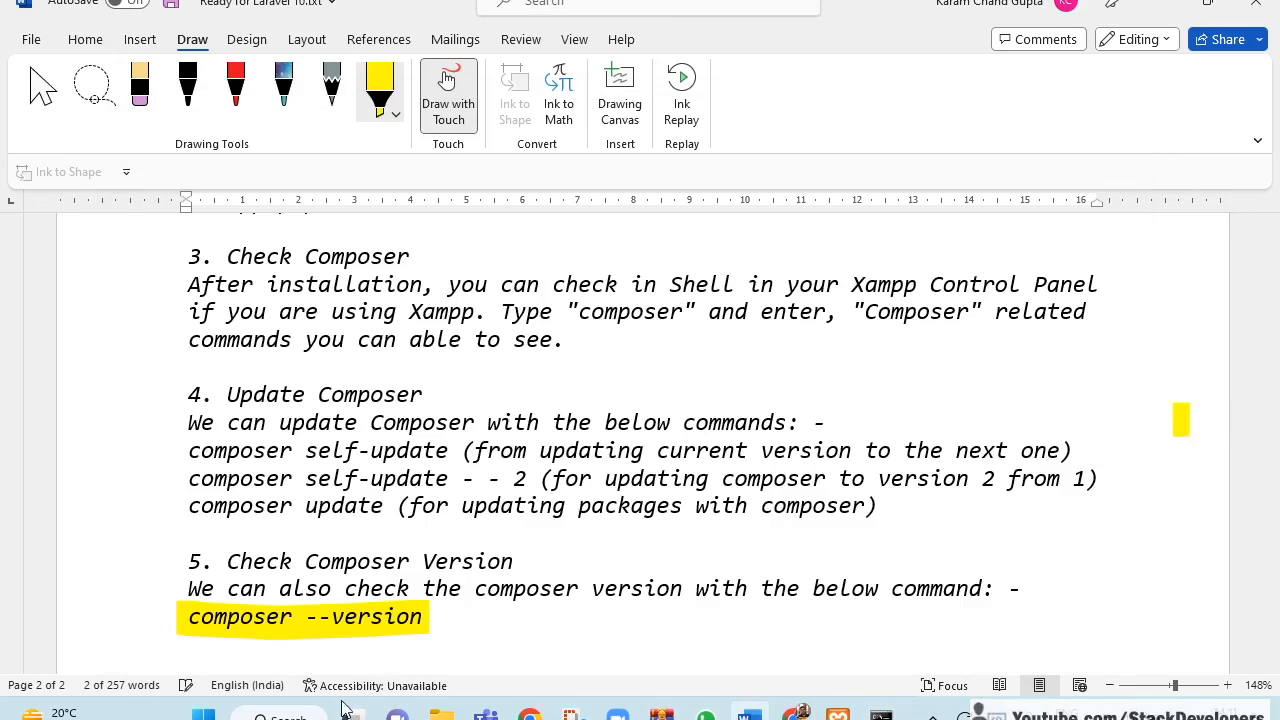
pyautogui.hotkey('alt', 'Tab')
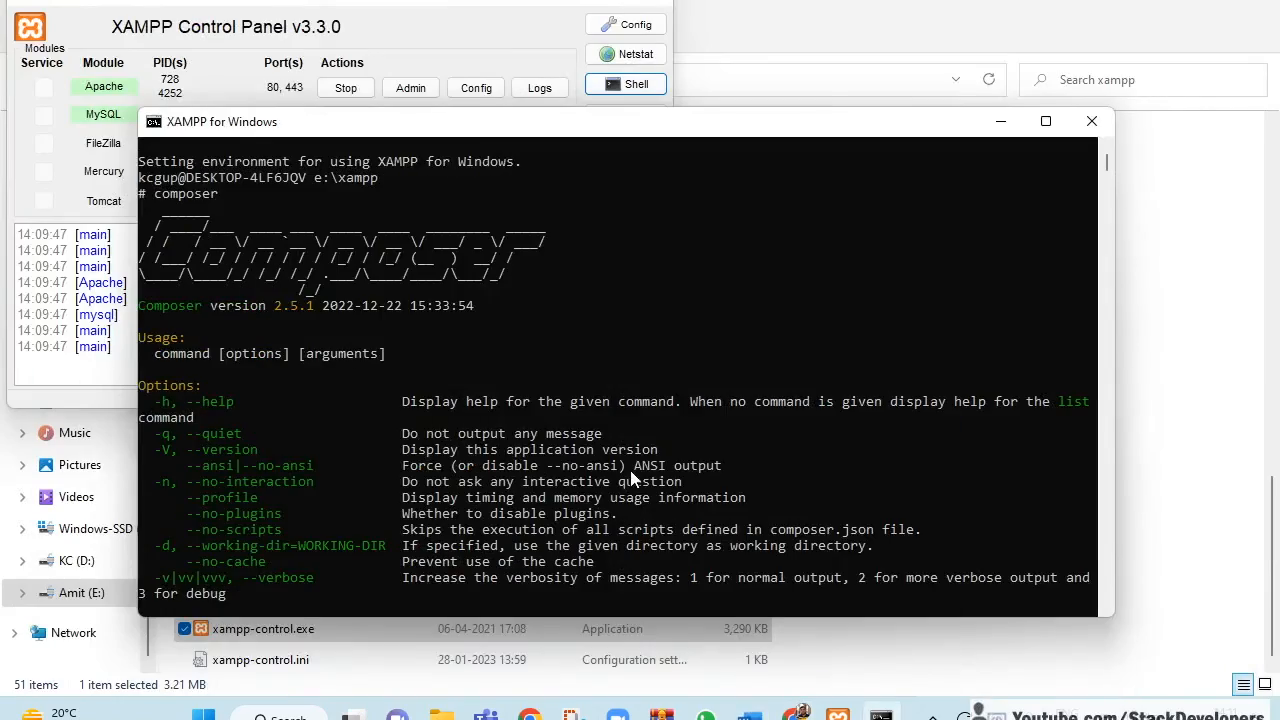
pyautogui.click(750, 716)
pyautogui.scroll(-1, 566, 524)
pyautogui.scroll(5, 566, 524)
pyautogui.scroll(10, 572, 524)
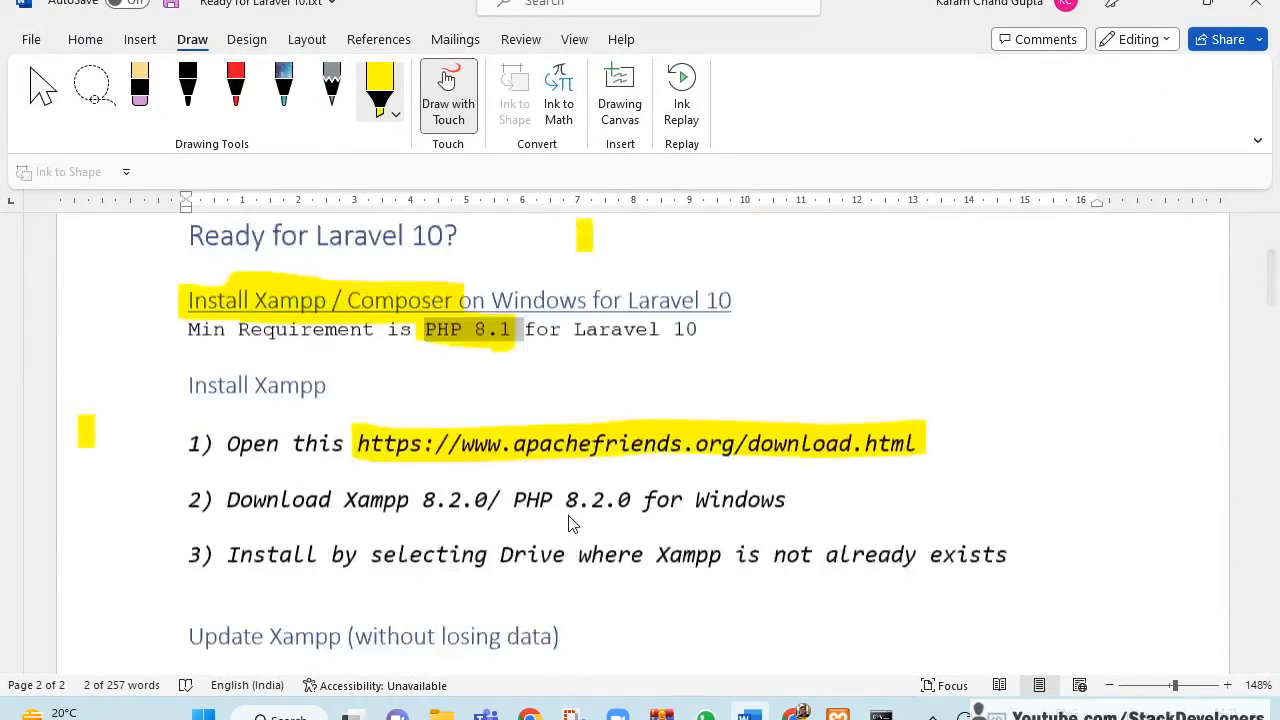
pyautogui.scroll(-1, 578, 518)
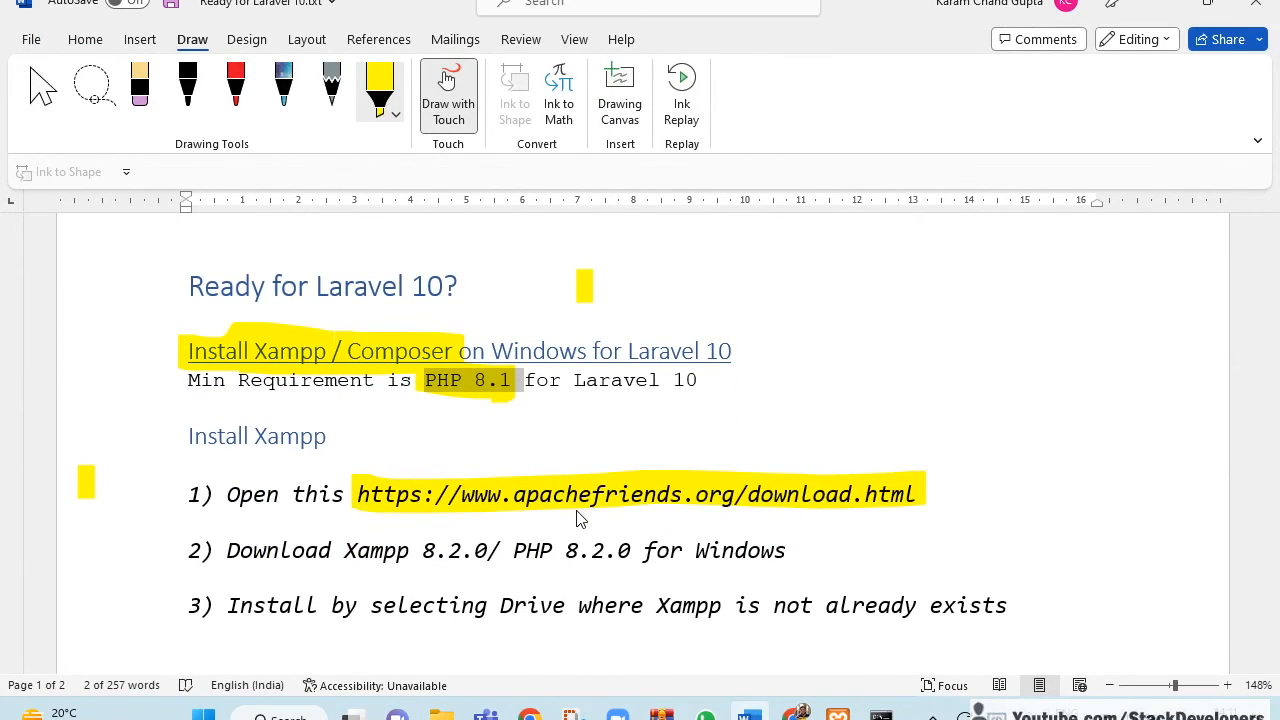